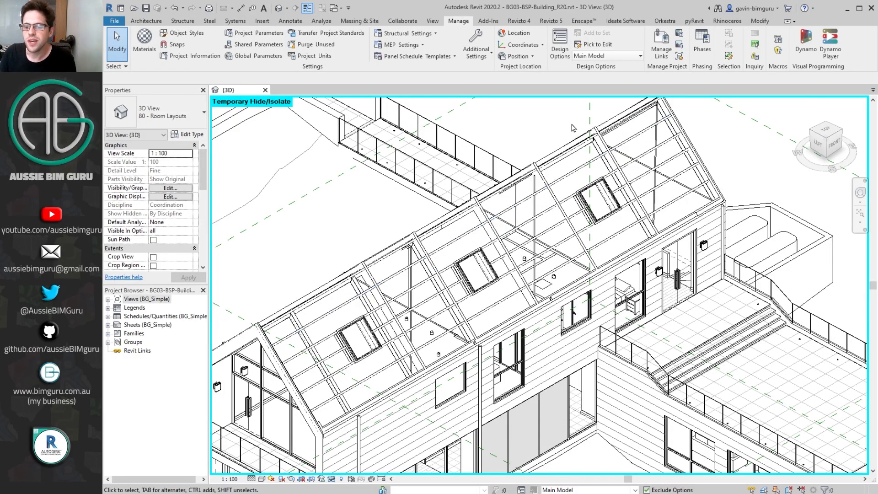
Step: Reset the temporary hide/isolate in the 3D view to restore the hidden building elements
scroll(547, 183, "down", 3)
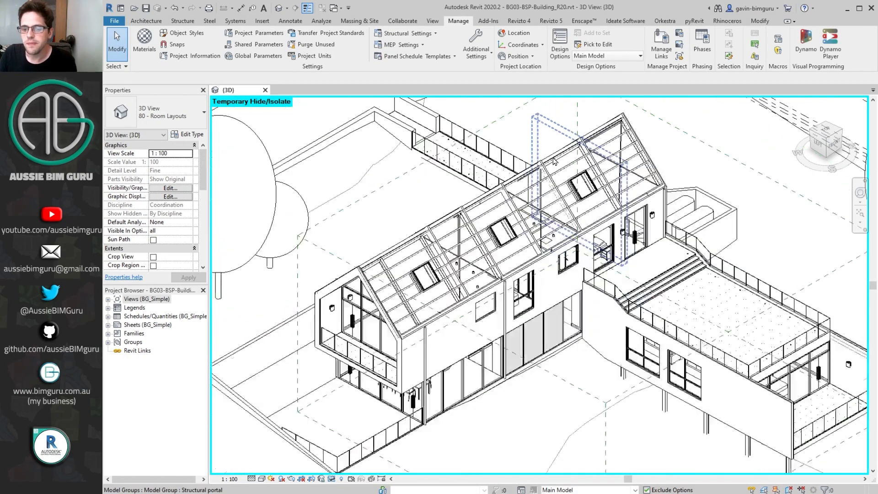
left_click(332, 479)
left_click(370, 468)
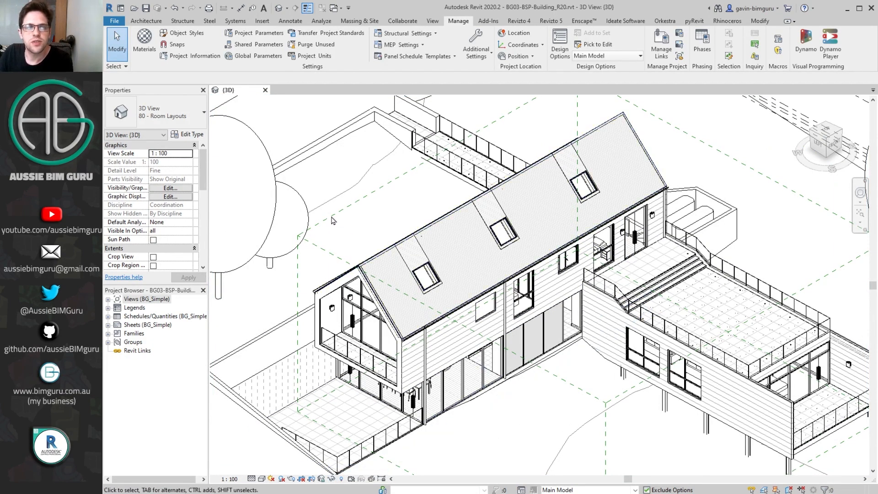
Step: Export the 3D view to the Desktop as an FBX Files (*.fbx) file named FBX export
left_click(114, 22)
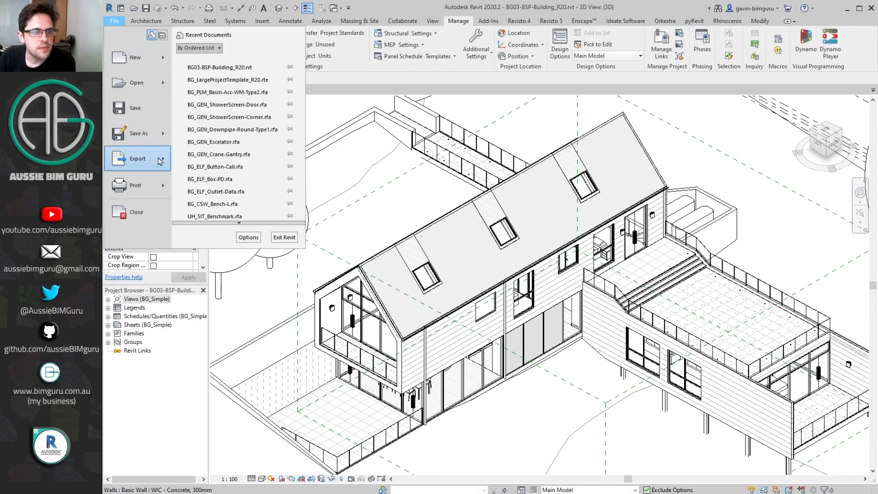
mouse_move(138, 158)
left_click(230, 120)
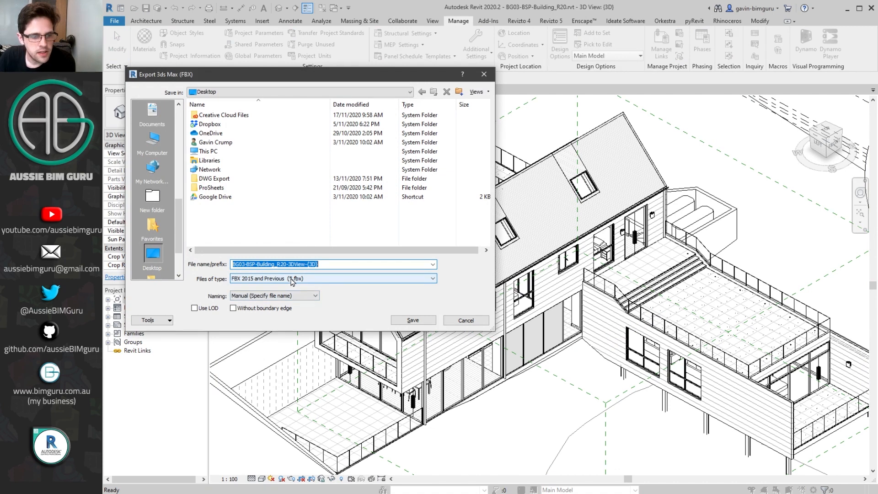
left_click(291, 281)
left_click(289, 294)
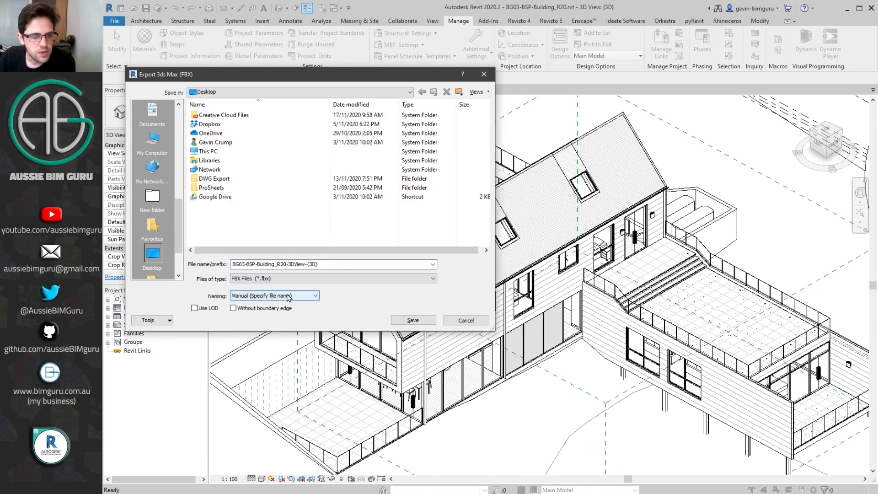
double_click(333, 266)
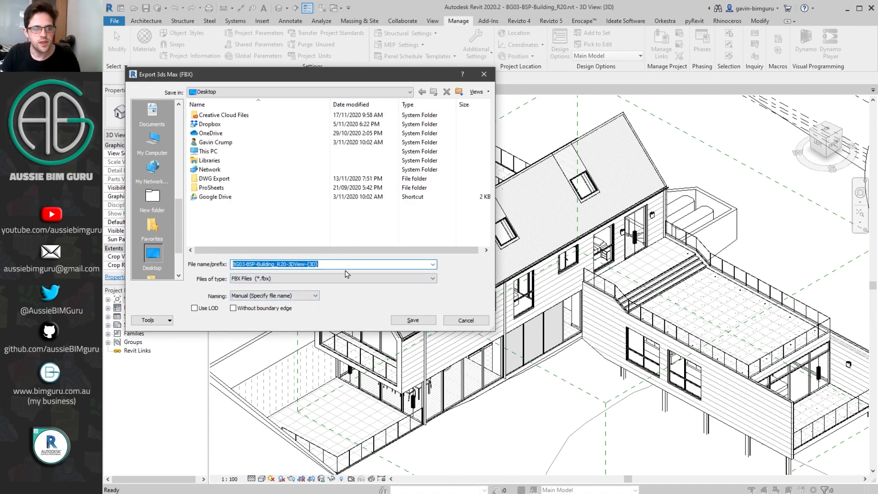
type("FBX export")
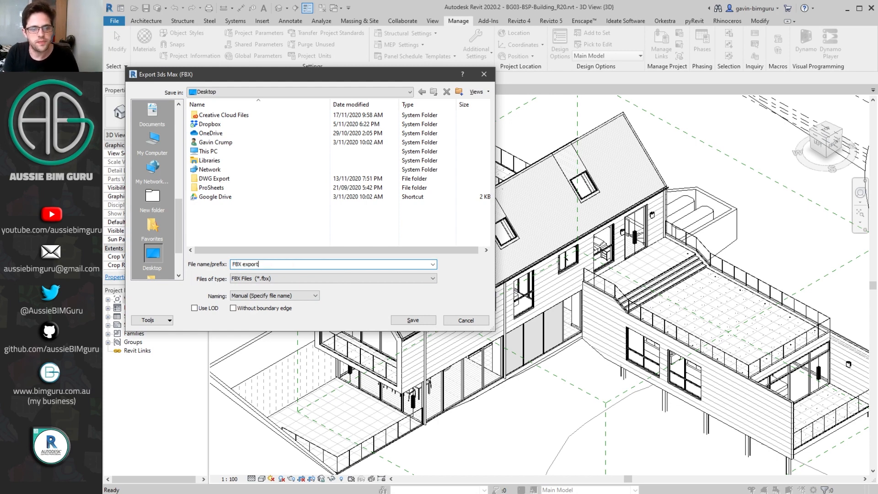
key("Return")
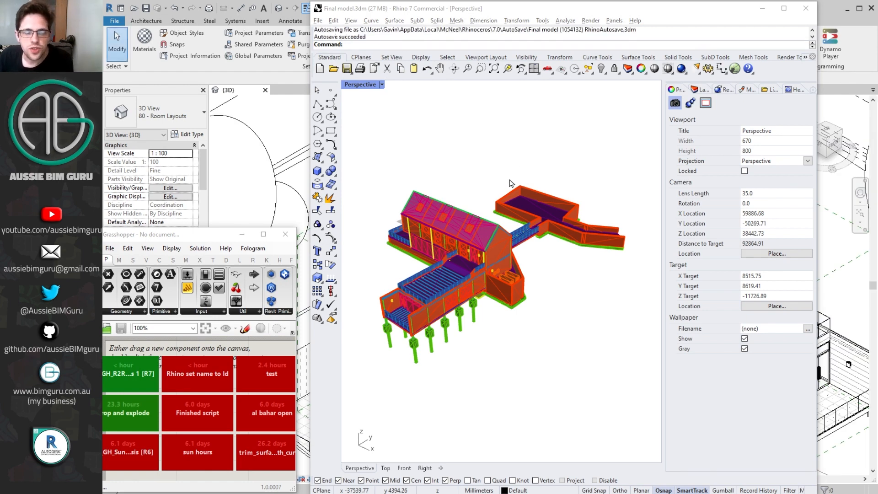
Step: In Rhino, select all objects on the Gutters layer and examine them on the model
left_click(700, 90)
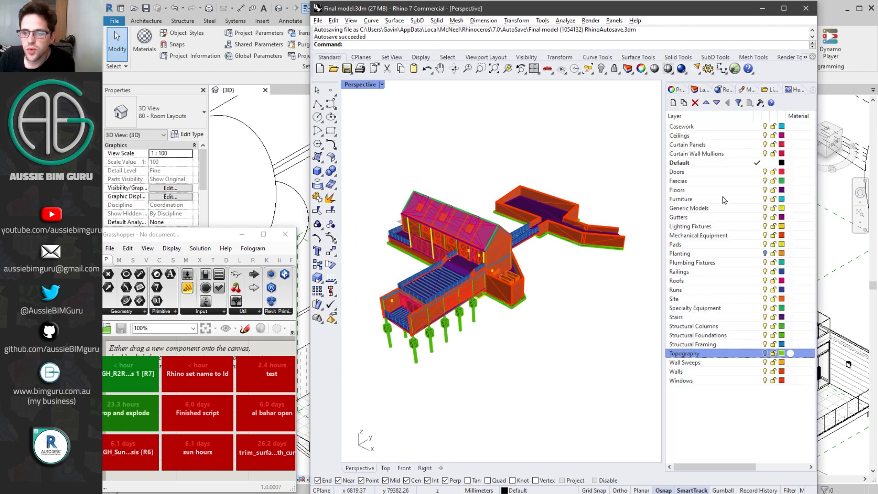
left_click(713, 177)
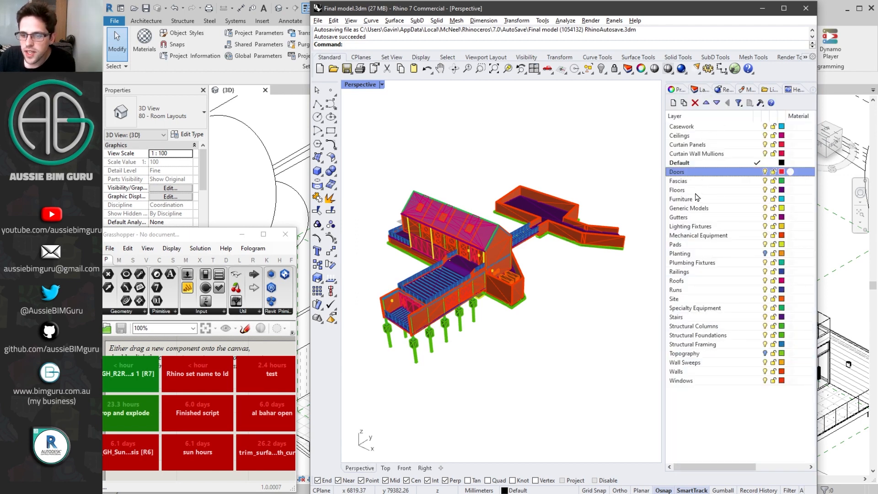
right_click(694, 220)
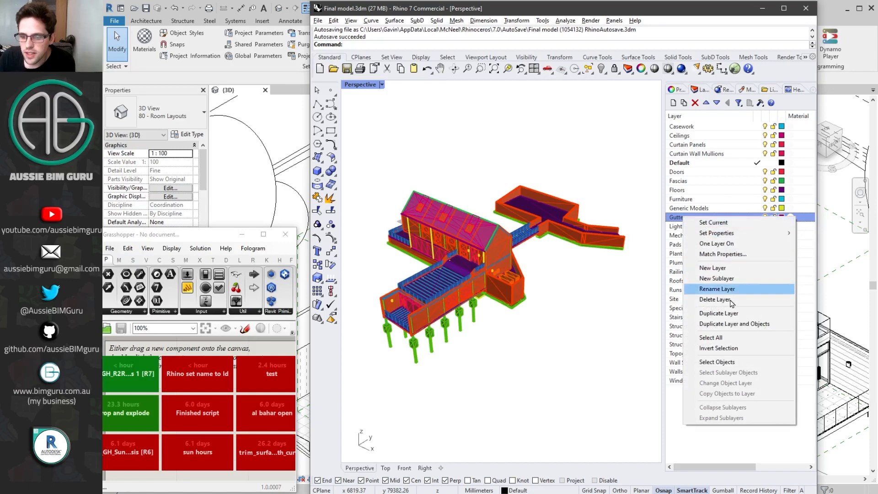
left_click(718, 362)
scroll(487, 233, "up", 6)
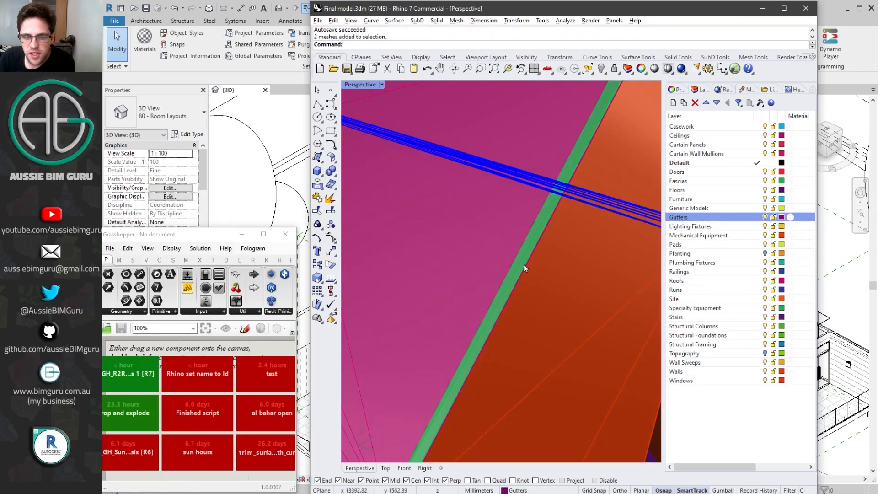
scroll(523, 264, "down", 3)
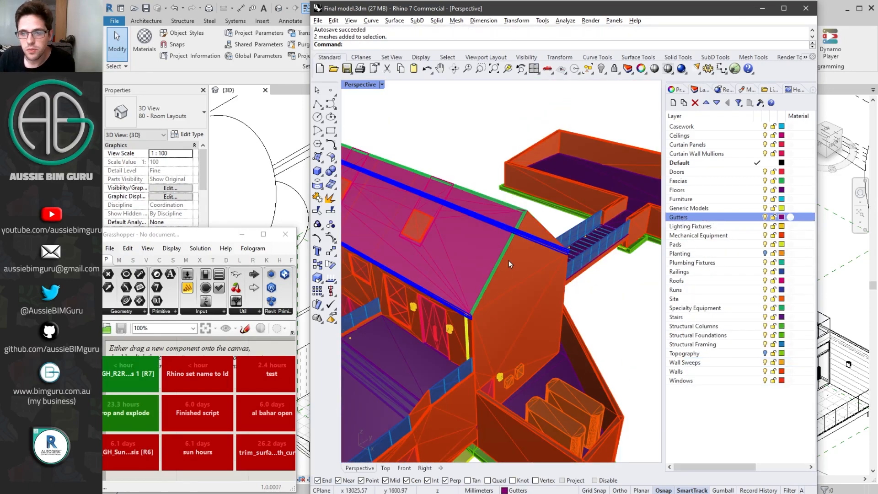
Step: Inspect the attribute user text of the front eave gutter, and clear the selection
left_click(470, 318)
left_click(457, 313)
left_click(678, 91)
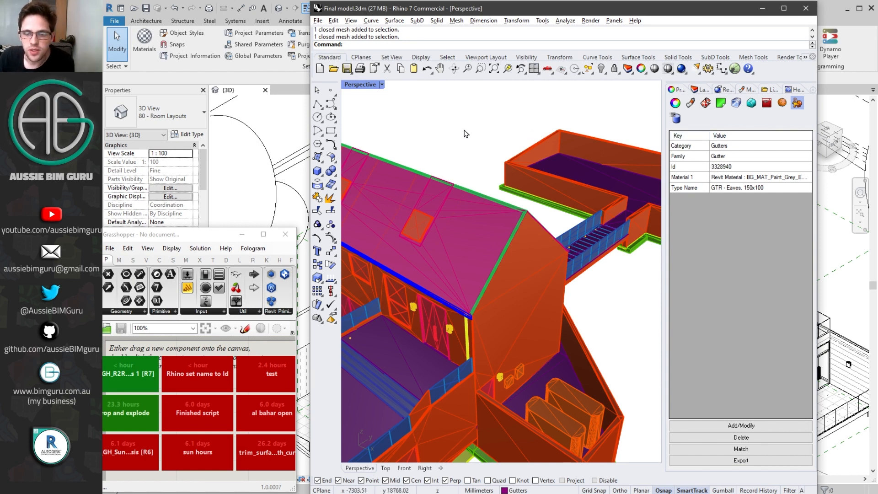
left_click(476, 117)
scroll(476, 116, "down", 5)
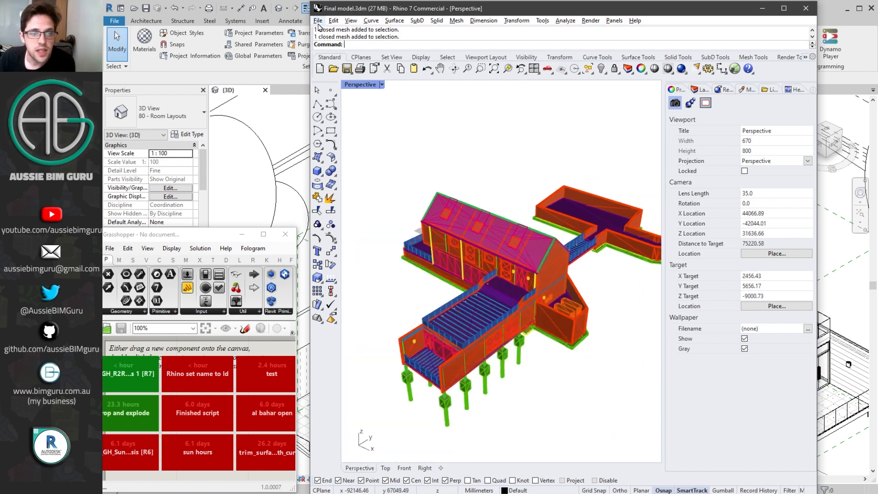
Step: Start a new millimetre document without saving changes to Final model.3dm, and maximize the Perspective viewport
left_click(317, 20)
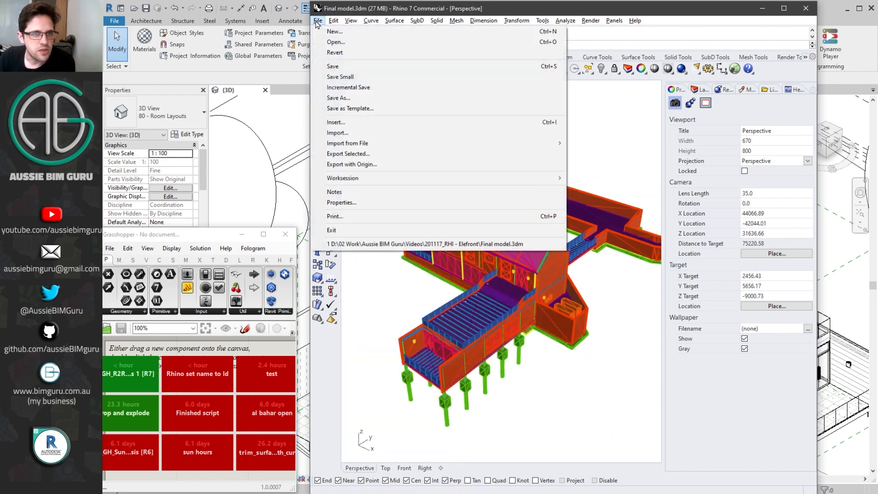
left_click(344, 32)
left_click(425, 287)
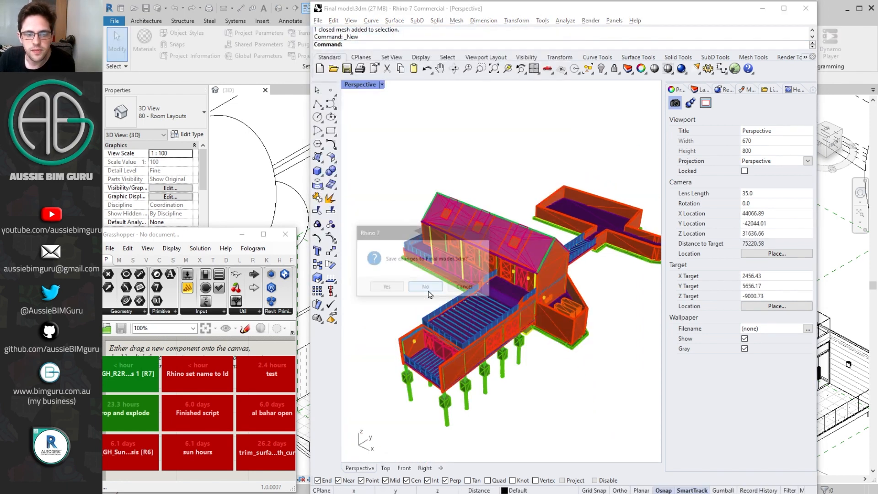
double_click(466, 155)
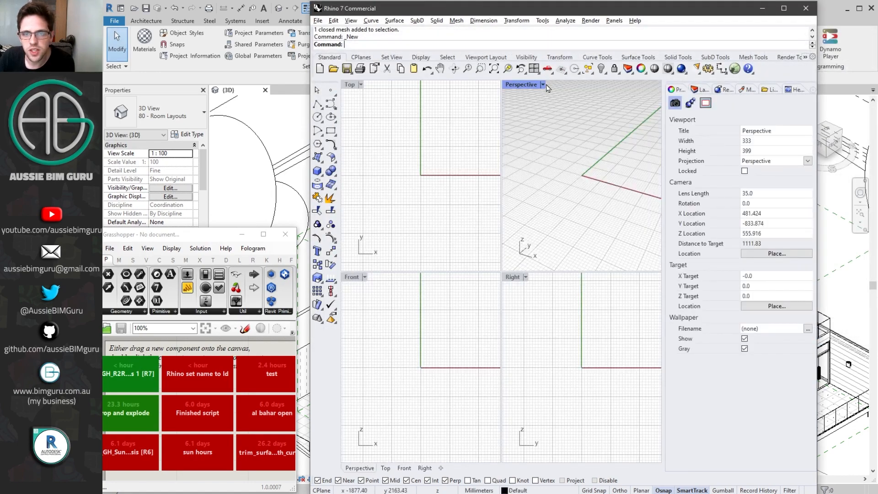
left_click(544, 84)
left_click(554, 95)
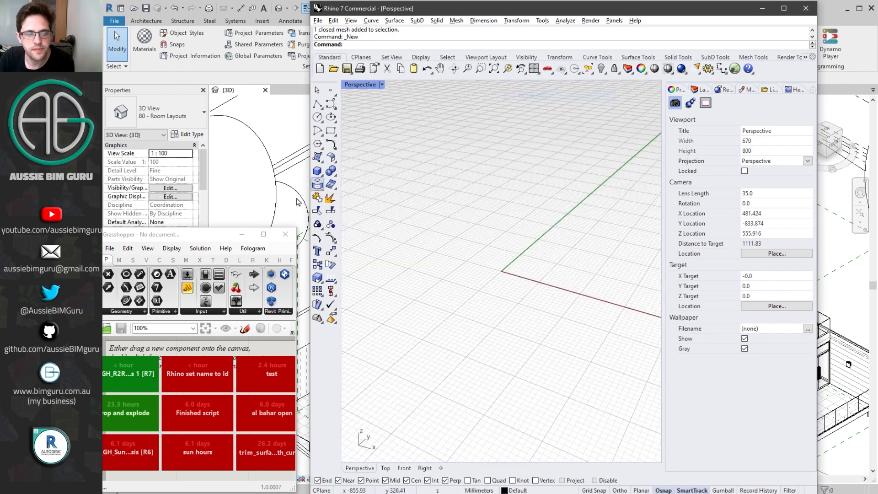
Step: Reposition the Grasshopper window and narrow the Rhino window so they sit side by side
mouse_move(213, 238)
left_mouse_down()
mouse_move(455, 210)
mouse_move(218, 243)
left_mouse_up()
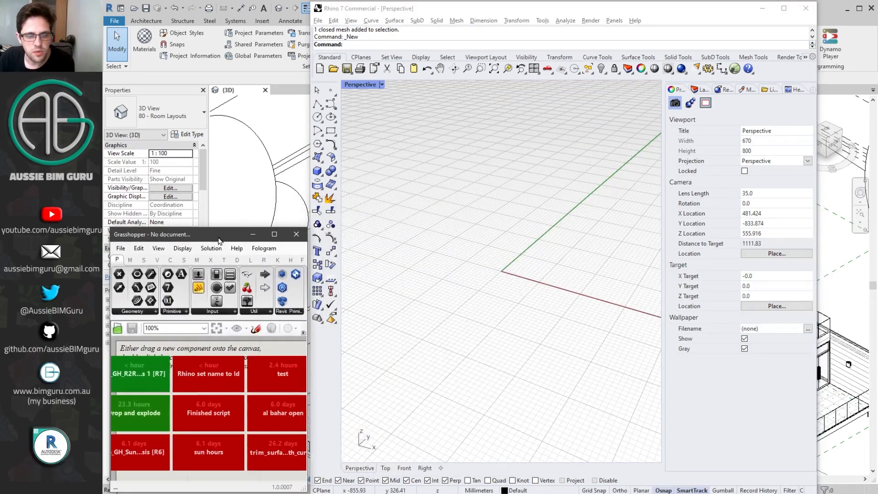
left_click(307, 123)
left_click_drag(307, 123, 360, 123)
scroll(522, 267, "down", 5)
scroll(523, 268, "down", 5)
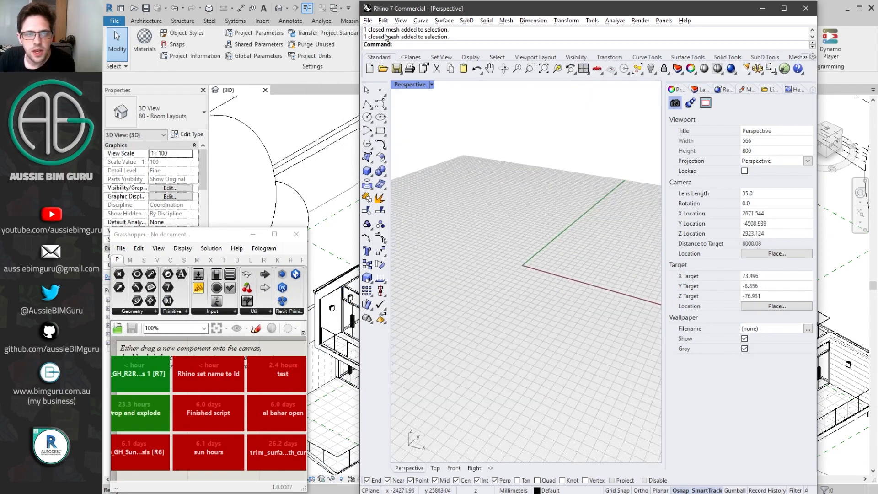
Step: Start a file import from the Desktop and set the file type filter to Supported Files (*.*)
left_click(368, 20)
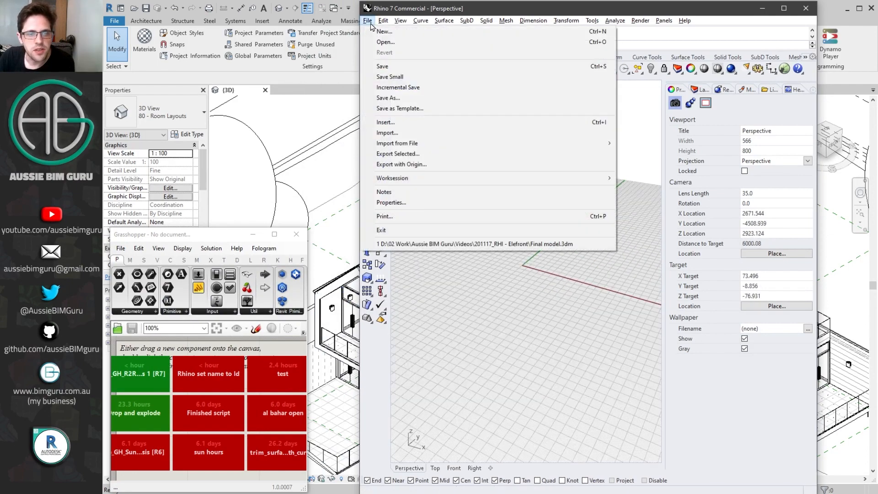
left_click(396, 133)
scroll(408, 251, "down", 2)
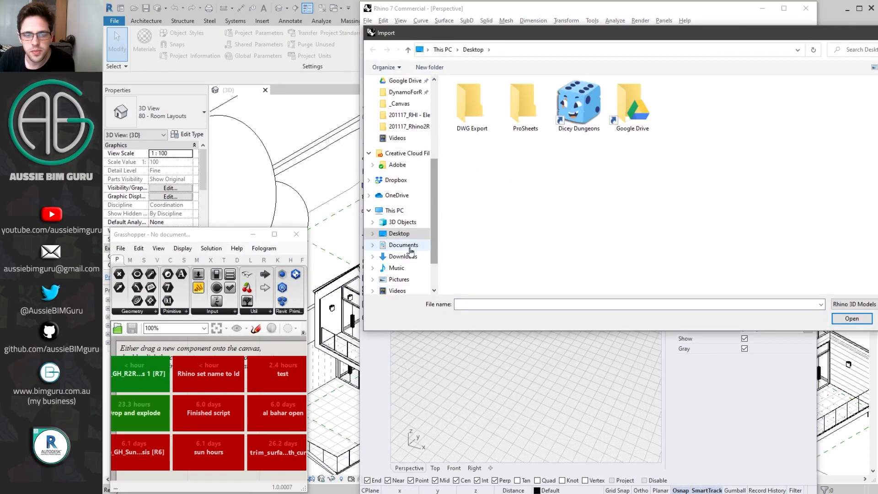
left_click(853, 304)
left_click(721, 39)
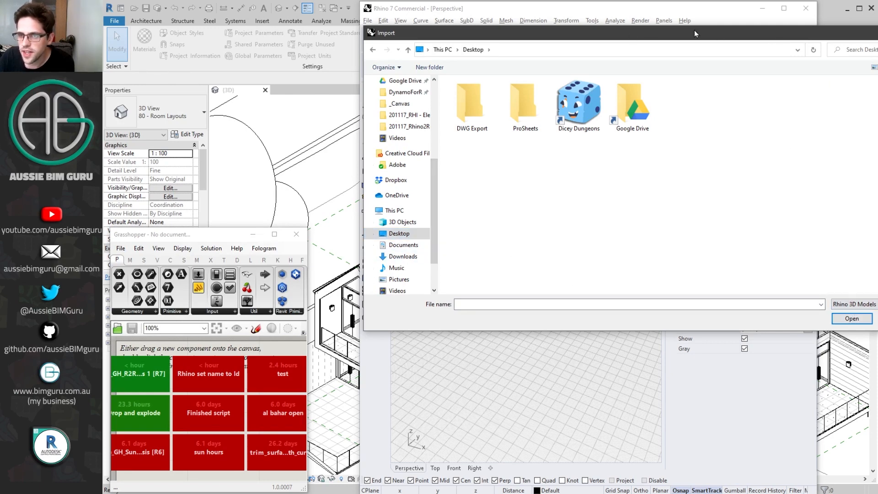
left_click_drag(694, 30, 561, 23)
left_click(777, 297)
scroll(757, 277, "down", 3)
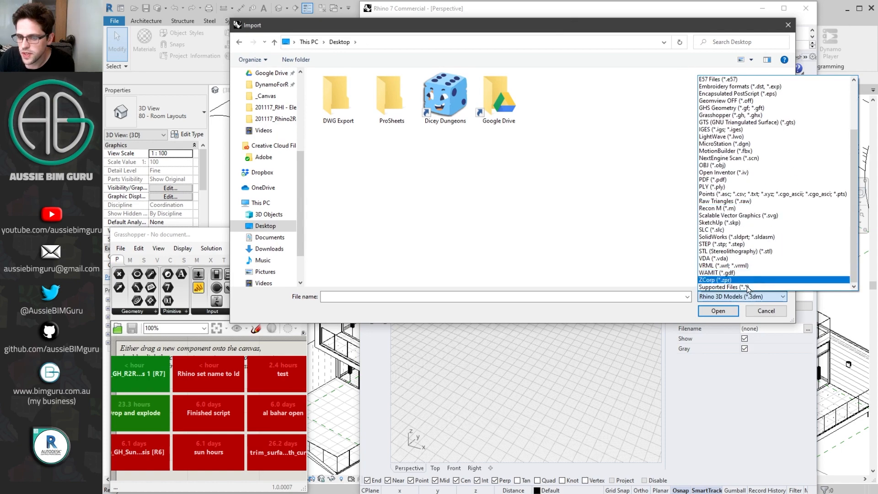
left_click(746, 289)
Step: Import FBX export.fbx with the default FBX options, scaling the geometry by 304.8 from feet to millimetres
left_click(498, 104)
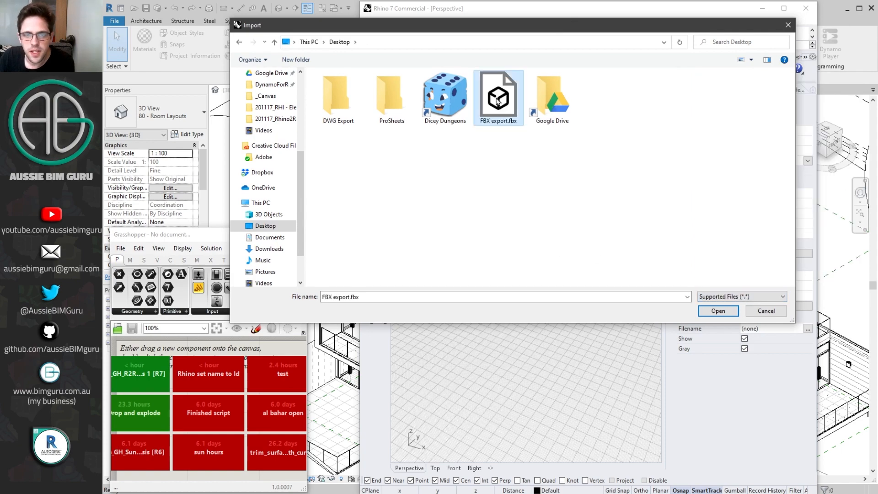
left_click(718, 310)
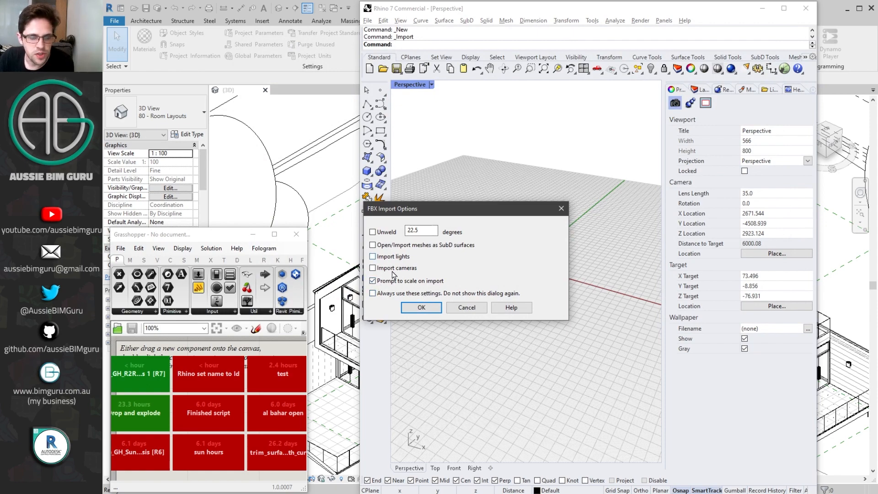
left_click(419, 308)
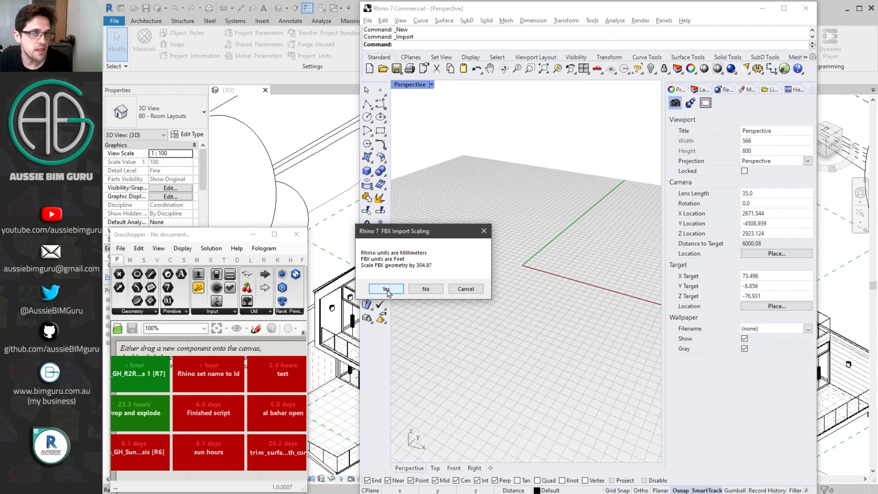
left_click(387, 290)
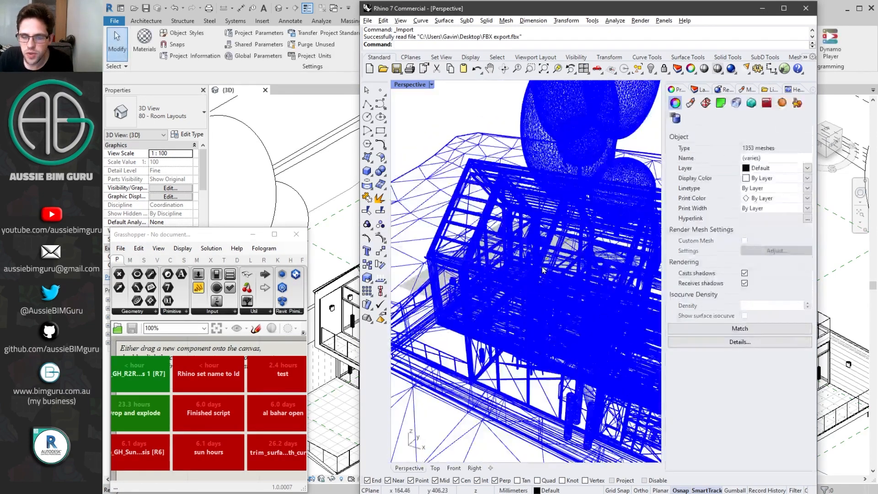
Step: Deselect the imported meshes and set the Perspective viewport's display mode to Shaded
scroll(543, 270, "down", 5)
left_click(479, 146)
left_click(432, 85)
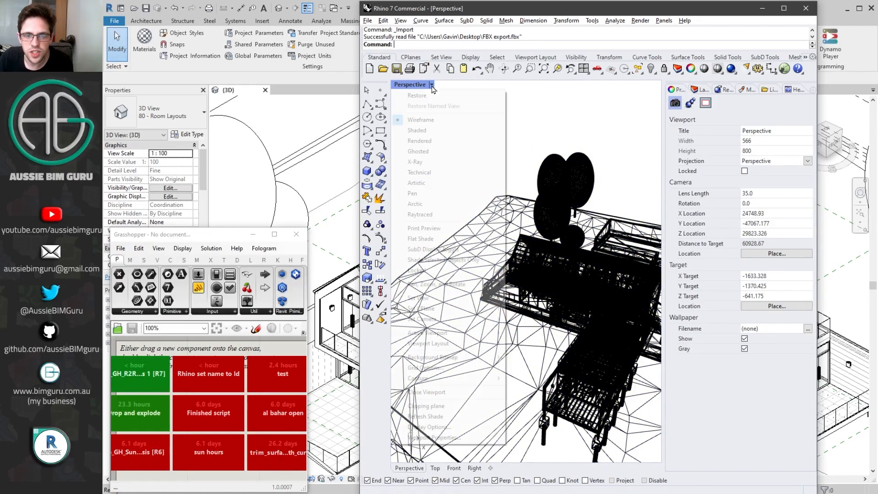
left_click(434, 134)
scroll(531, 229, "down", 4)
mouse_move(529, 233)
right_mouse_down()
mouse_move(554, 245)
mouse_move(563, 266)
right_mouse_up()
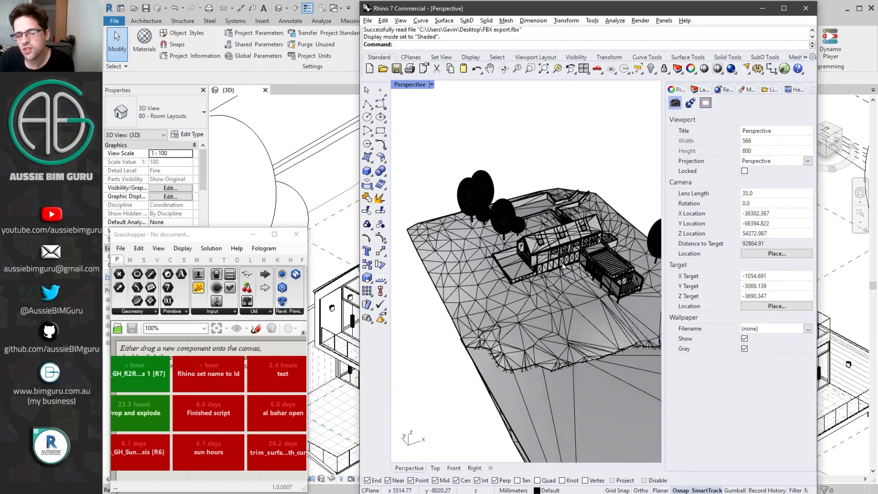
Step: Inspect the object properties of a tree mesh and of the terrain surface mesh
scroll(470, 193, "up", 6)
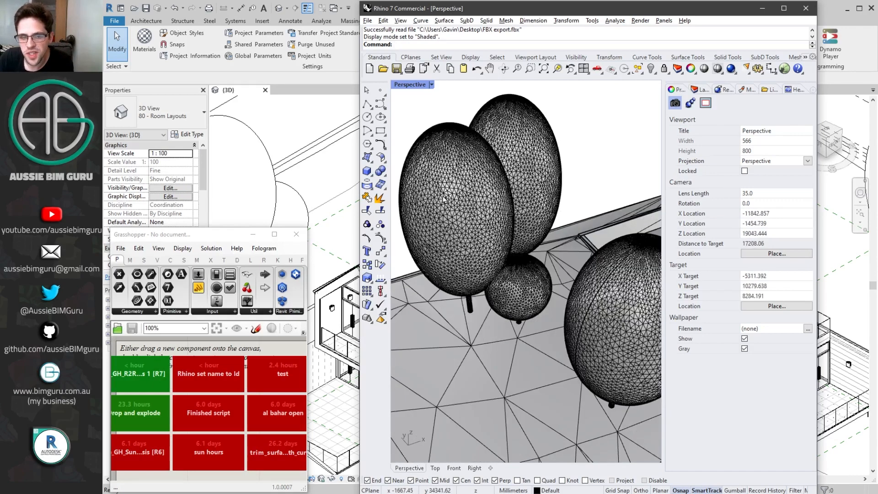
left_click(444, 200)
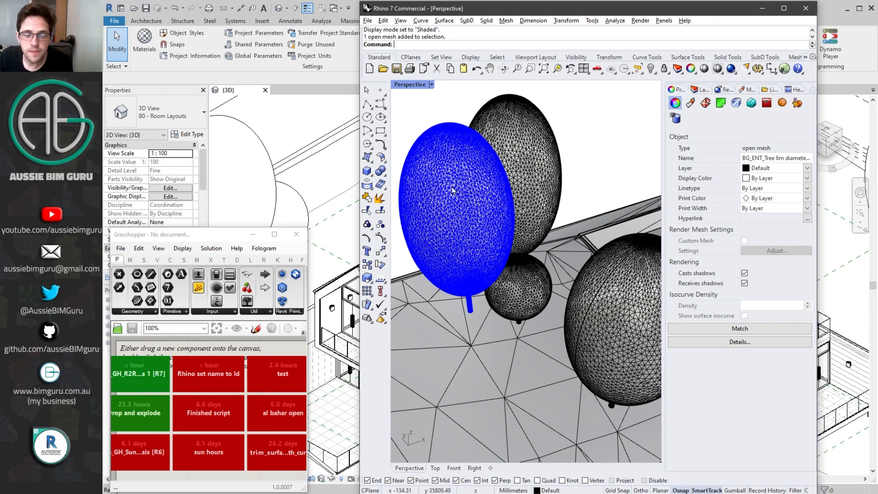
scroll(474, 253, "down", 6)
scroll(486, 330, "up", 4)
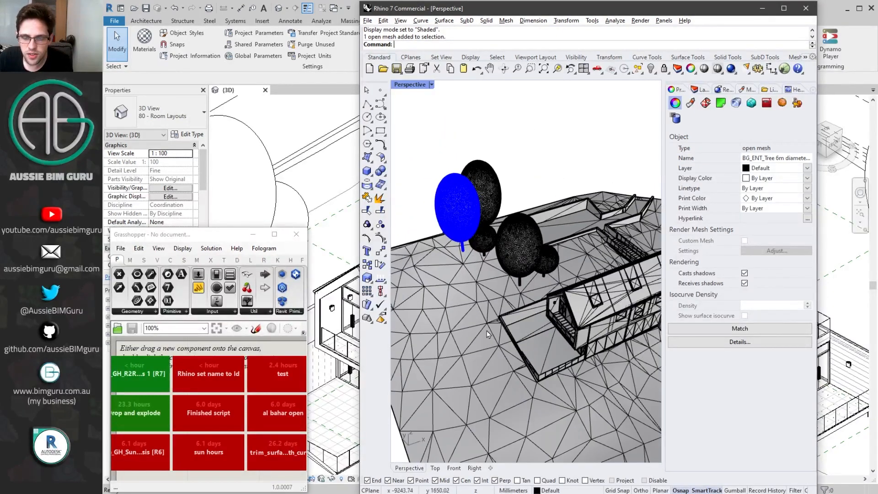
left_click(527, 312)
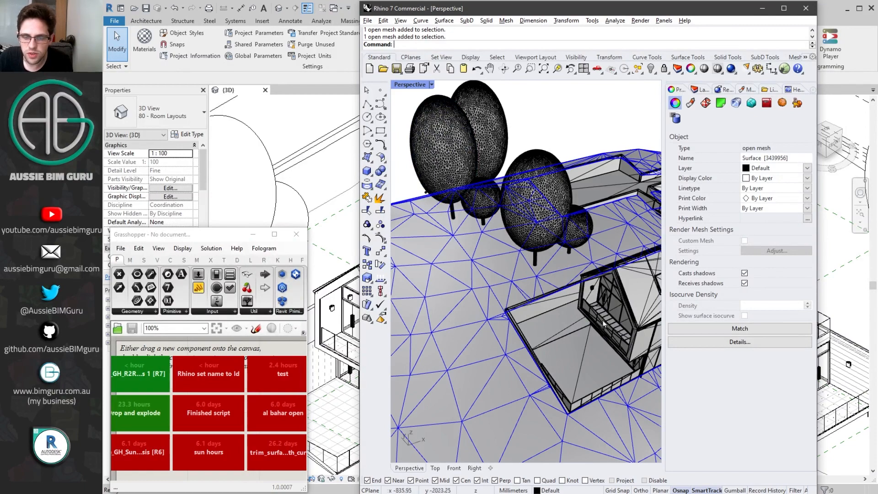
Step: Hide the two meshes covering the balcony's structural framing, including the timber floor mesh
scroll(608, 314, "up", 5)
left_click(605, 298)
type("Hide")
key("Return")
left_click(607, 296)
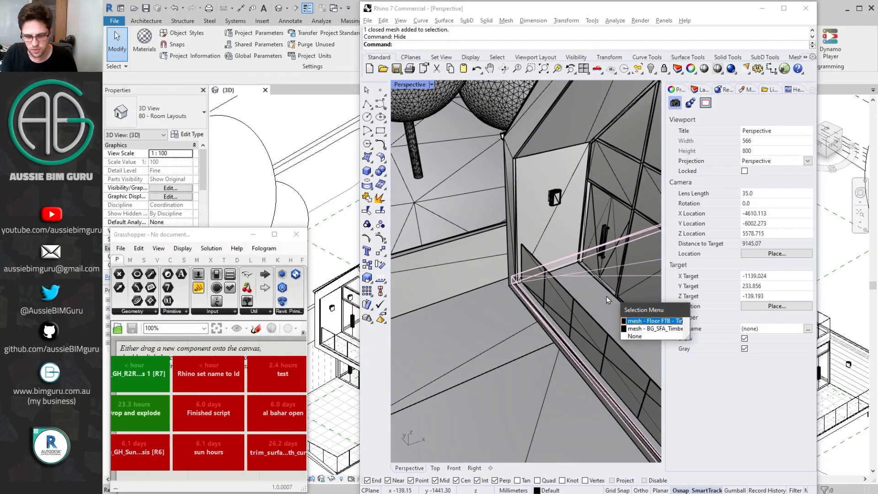
key("Return")
key("Return")
Step: Select the steel beam mesh beside the balcony joists and read its full object description
scroll(607, 295, "up", 3)
scroll(607, 299, "up", 3)
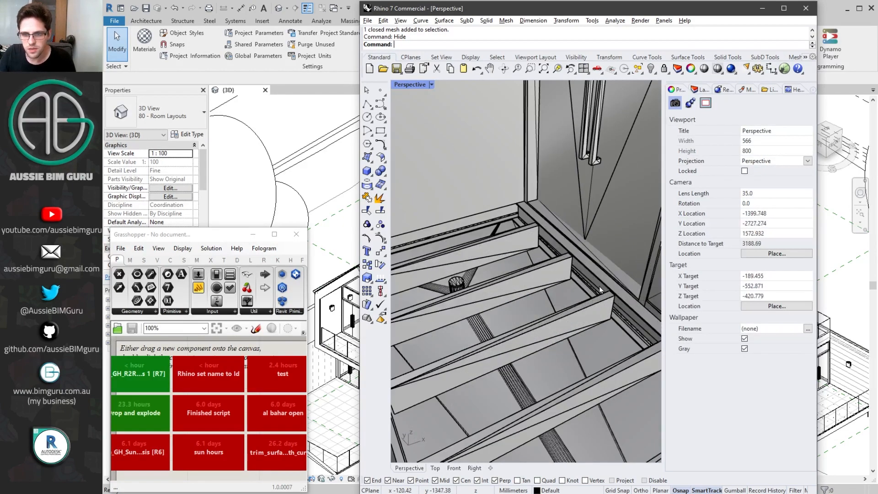
left_click(599, 288)
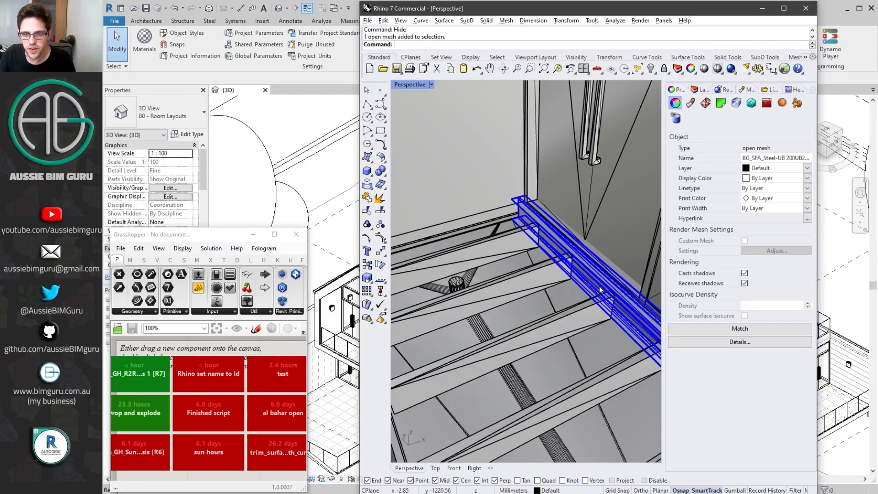
left_click(750, 344)
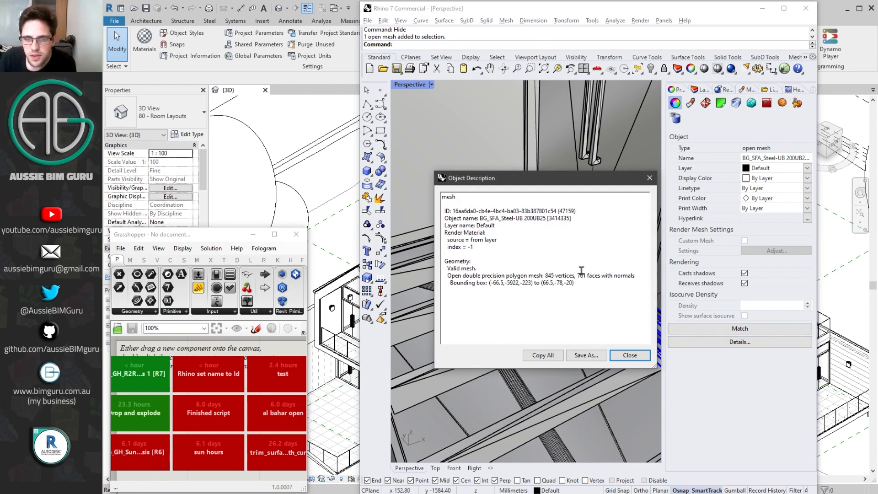
left_click(630, 355)
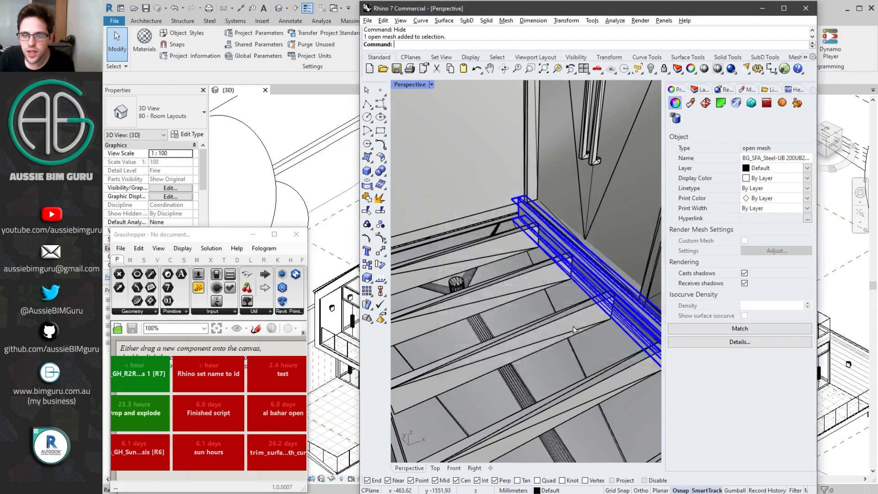
Step: Show the hidden meshes again and clear the selection
scroll(585, 329, "down", 5)
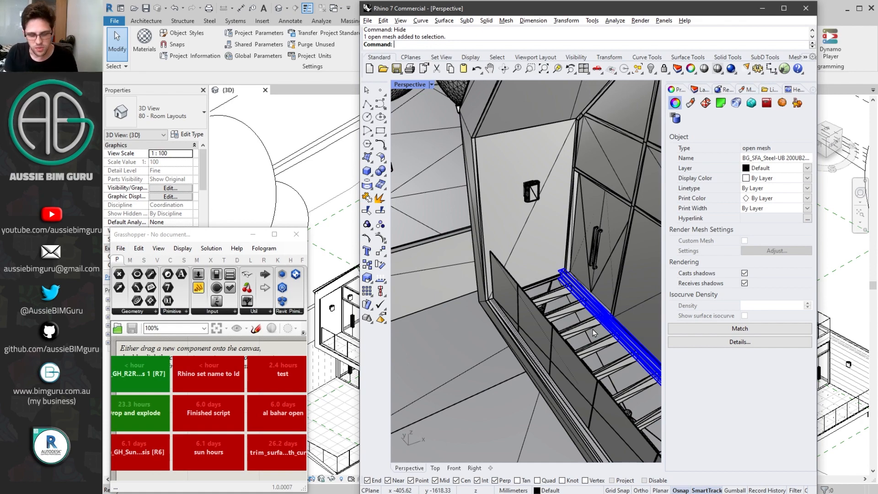
key("Return")
key("Escape")
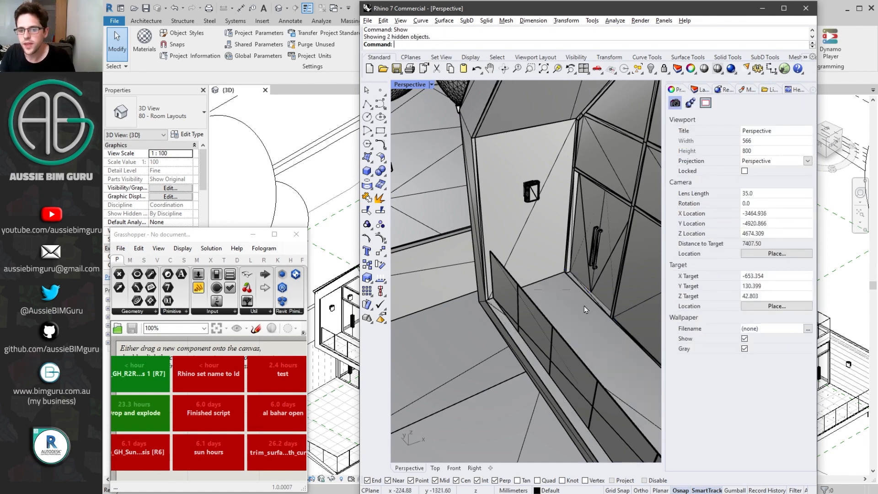
Step: Check the names of the terrain mesh and a large tree mesh, reading the tree's element ID in its Name property
scroll(542, 282, "down", 10)
scroll(545, 284, "down", 4)
scroll(539, 295, "up", 6)
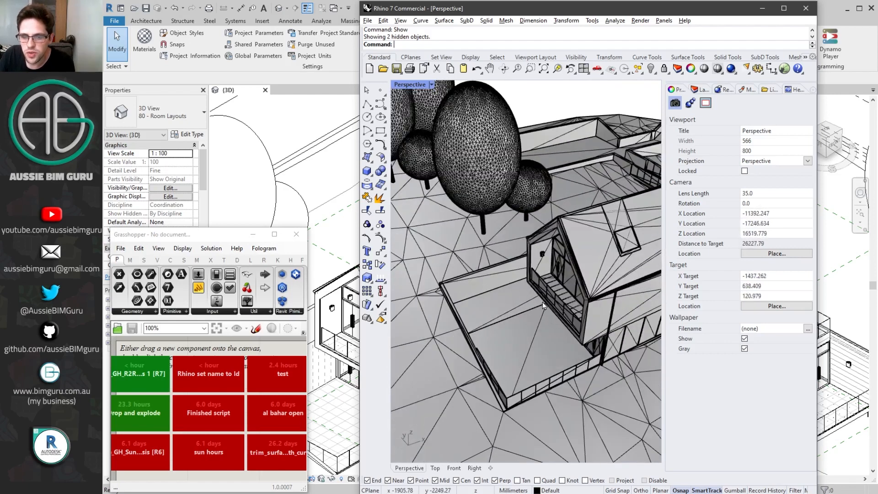
left_click(454, 252)
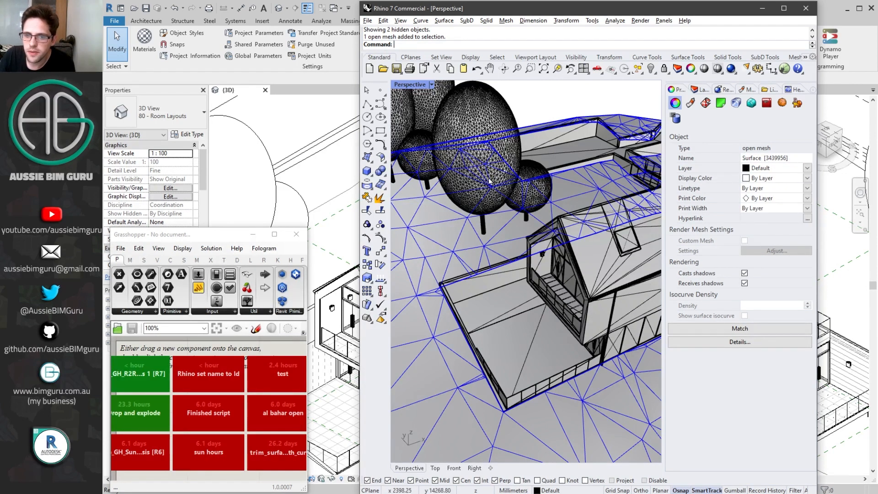
left_click(484, 135)
left_click(777, 157)
left_click_drag(776, 158, 814, 159)
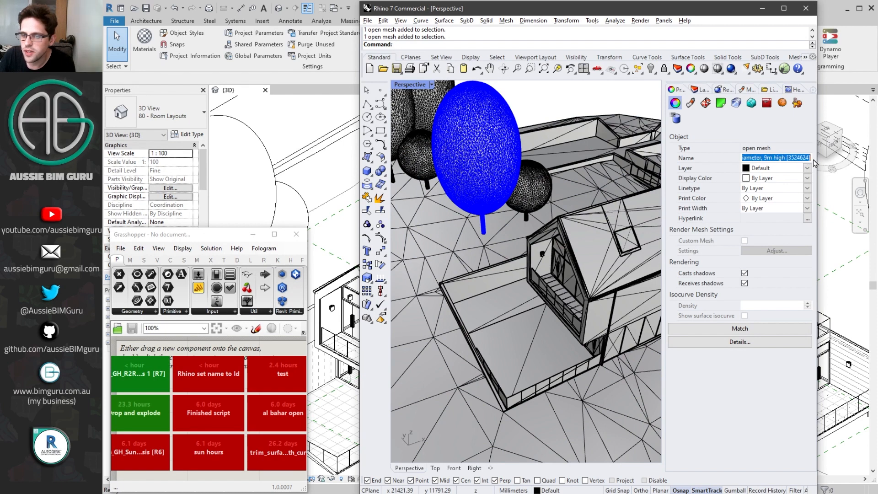
left_click(796, 158)
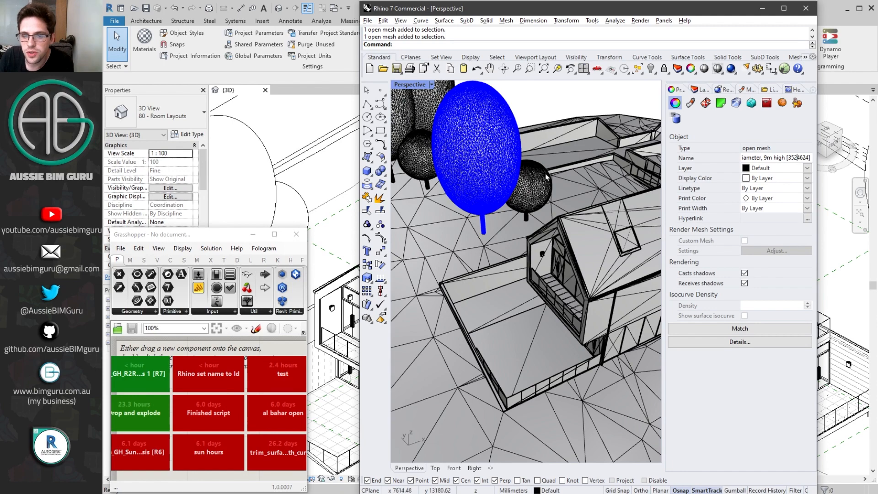
Step: Deselect the tree mesh, then move the Rhino window aside and enlarge the Grasshopper window to full height
scroll(549, 170, "down", 5)
left_click(561, 120)
left_click_drag(672, 14, 735, 16)
left_click_drag(213, 239, 208, 12)
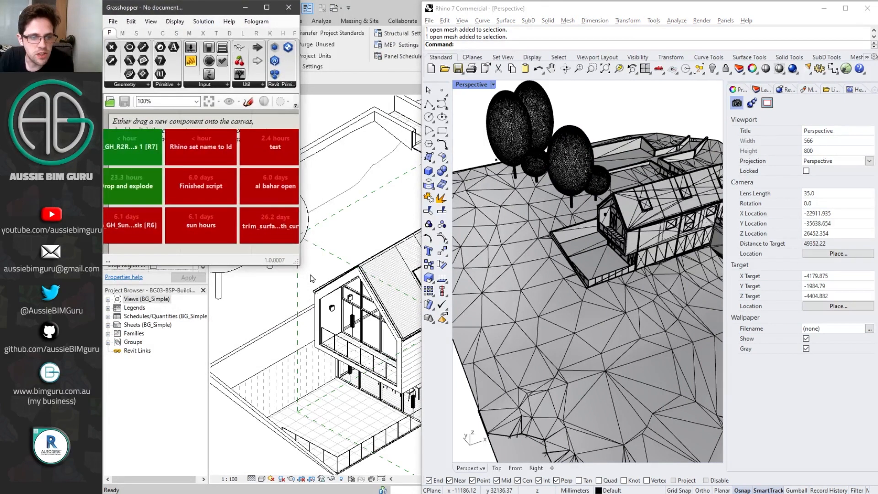
left_click_drag(301, 263, 503, 401)
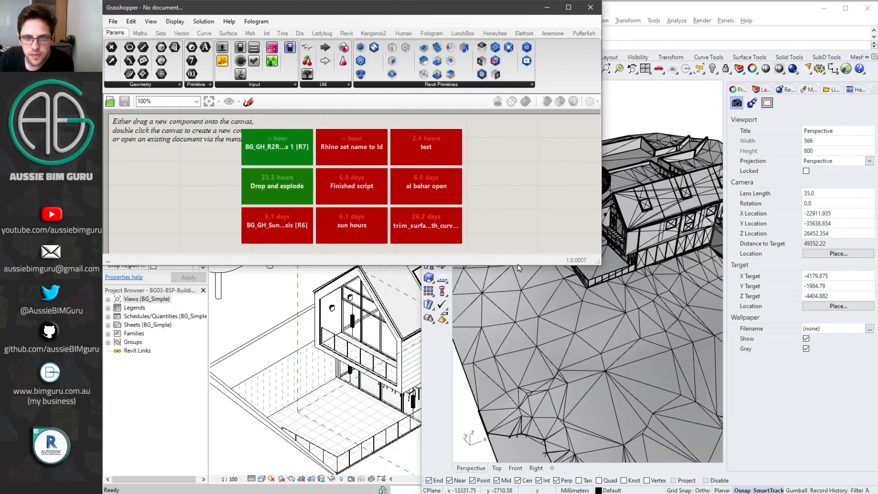
left_click_drag(523, 265, 523, 491)
Step: Check whether the layers other than Default contain objects by selecting the objects on all of them
scroll(706, 374, "down", 5)
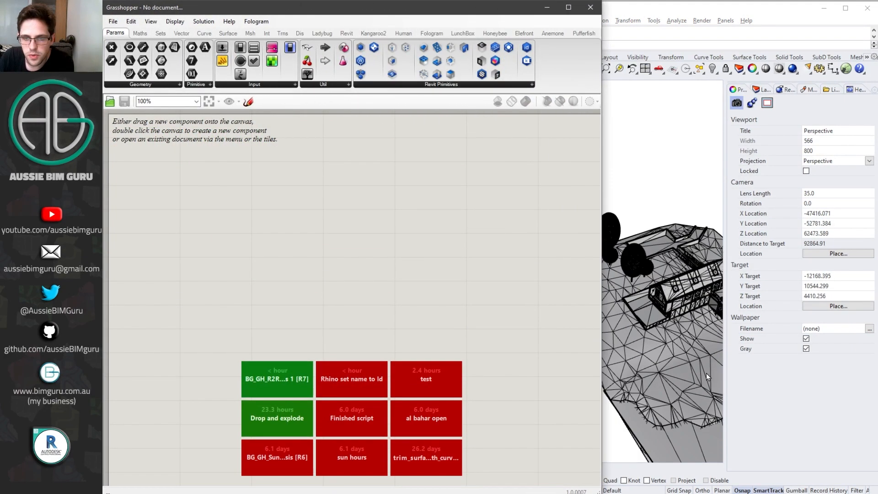
left_click(762, 90)
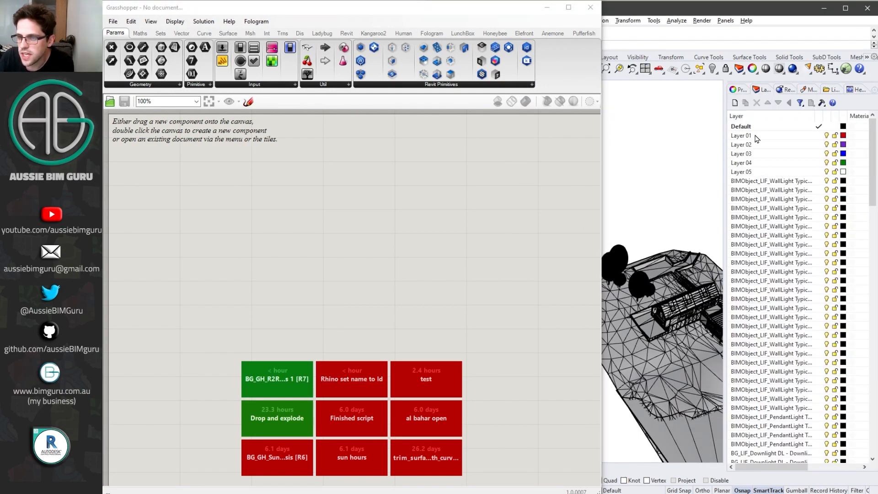
left_click(757, 137)
left_click_drag(873, 158, 874, 139)
left_click(784, 454, "shift")
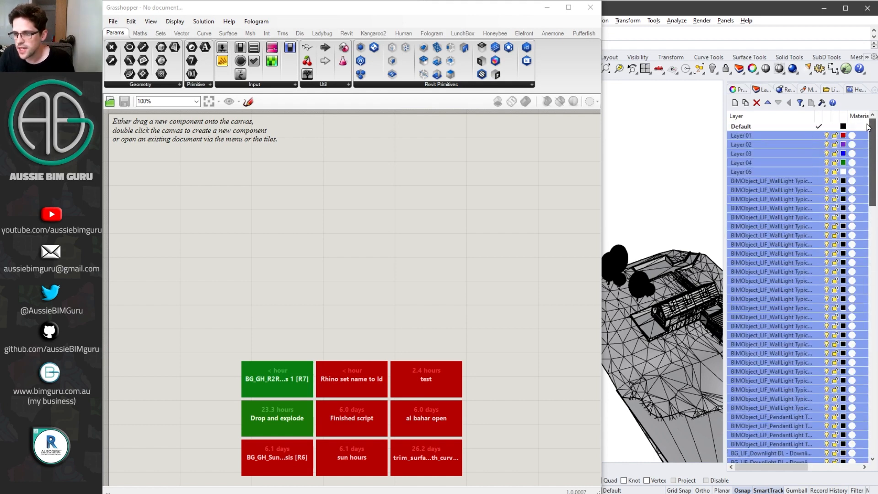
right_click(745, 193)
left_click(808, 337)
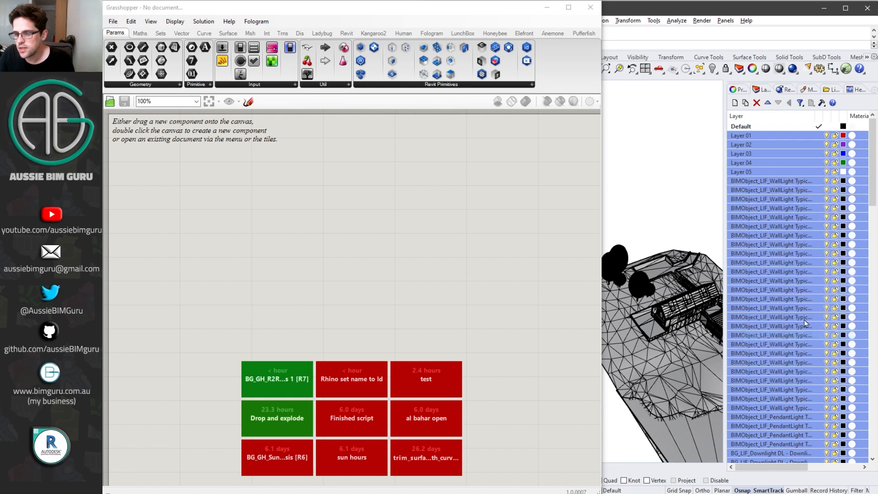
Step: Delete every layer from Layer 01 to the last imported one, leaving only Default
right_click(750, 127)
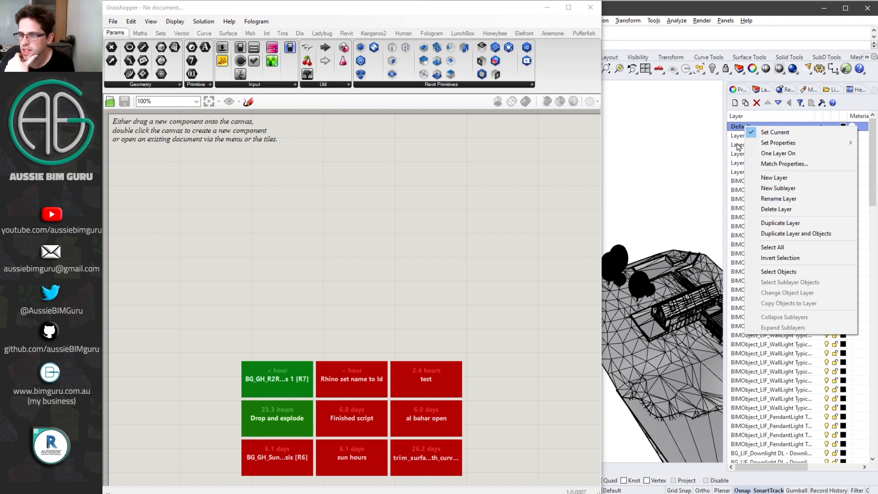
left_click(739, 136)
left_click_drag(872, 160, 871, 396)
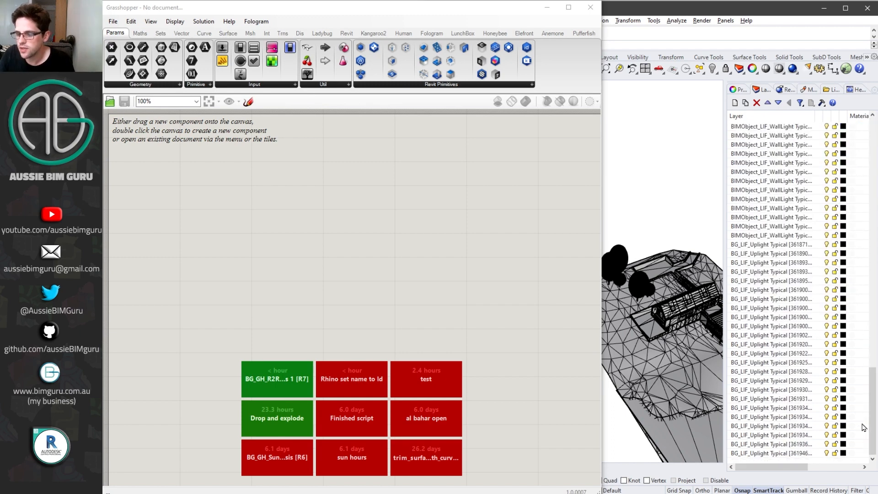
left_click(805, 453, "shift")
right_click(805, 454)
left_click(797, 328)
left_click(750, 127)
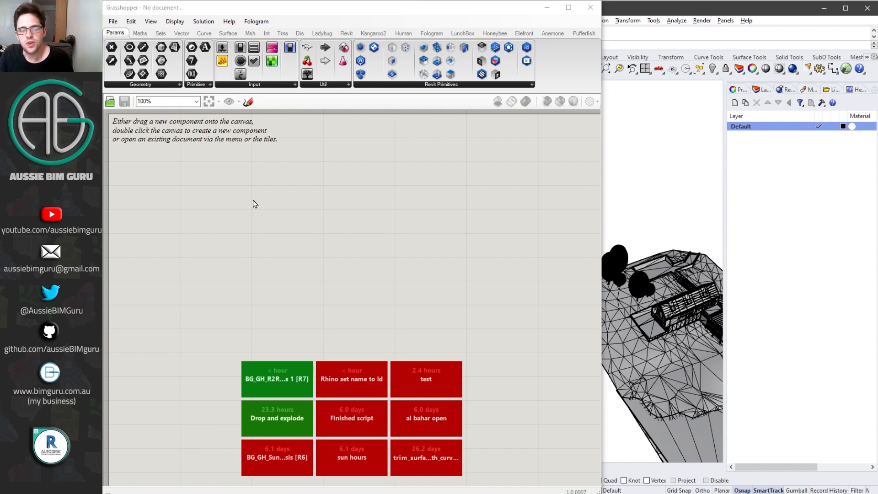
Step: Add a Mesh parameter to the Grasshopper canvas and a Bifocals component in the canvas corner to label components
double_click(259, 214)
type("mesh")
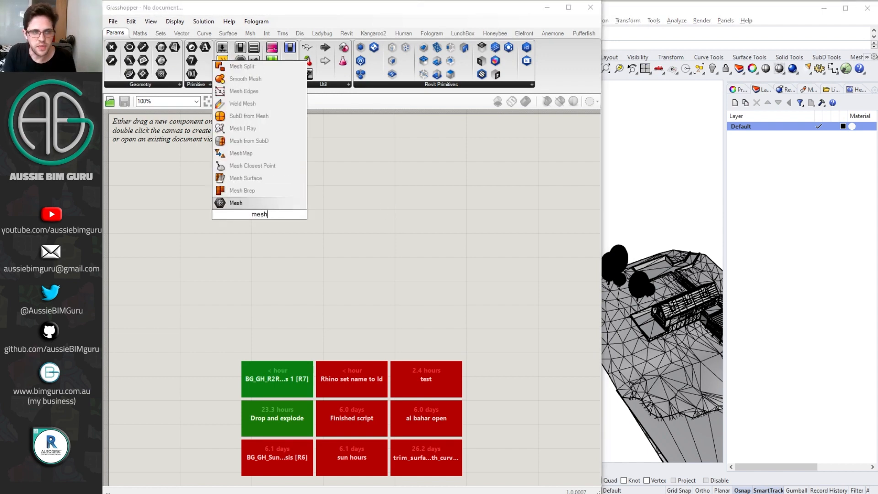
key("Return")
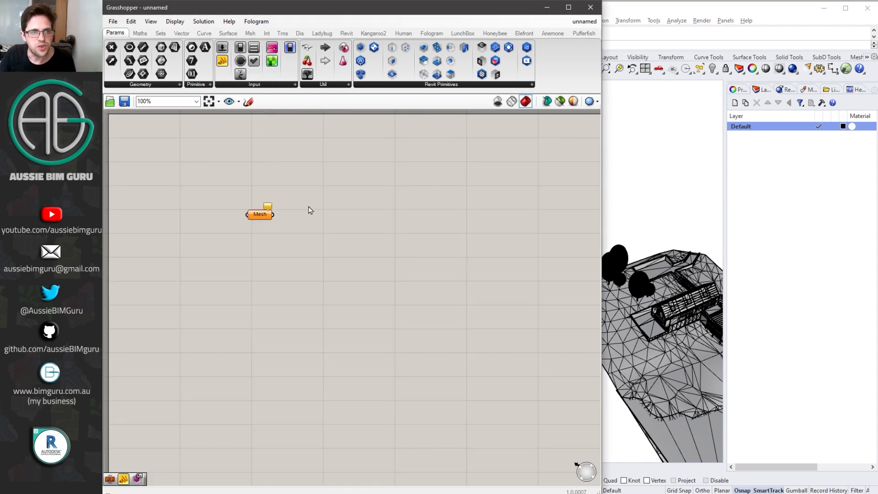
left_click_drag(307, 47, 134, 140)
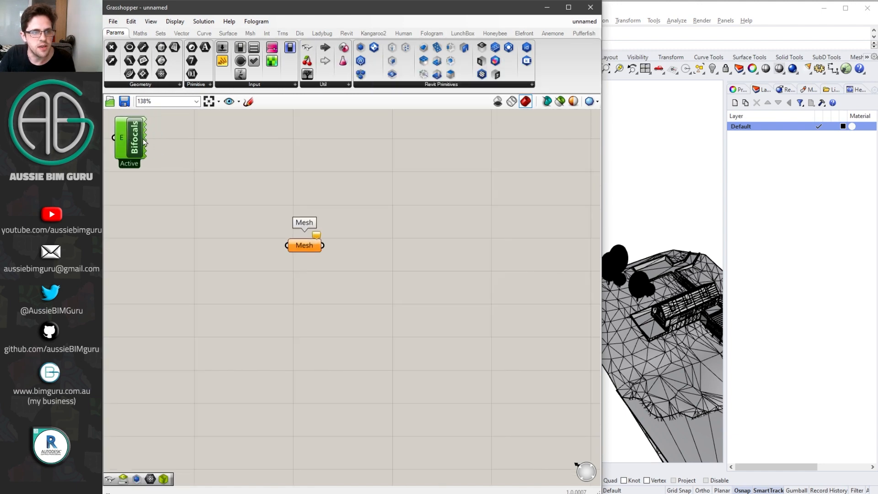
scroll(275, 186, "up", 2)
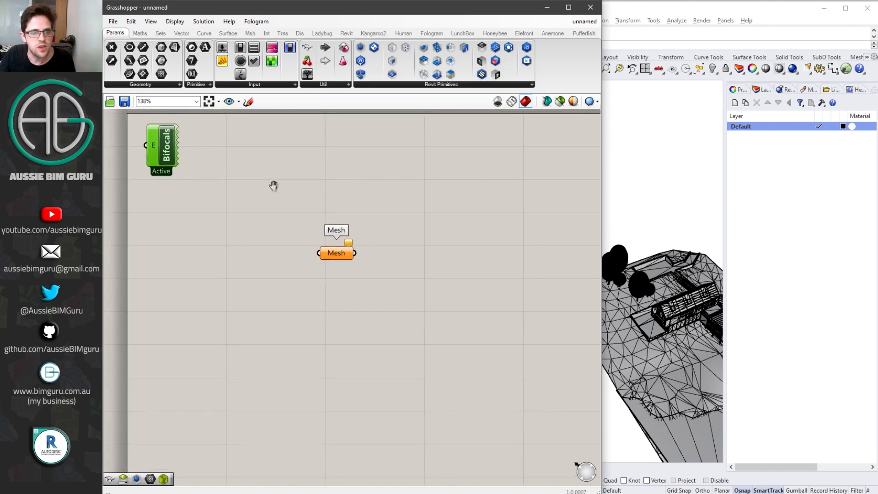
Step: Reference all of the imported Rhino meshes in the Mesh parameter as multiple meshes
right_click(340, 255)
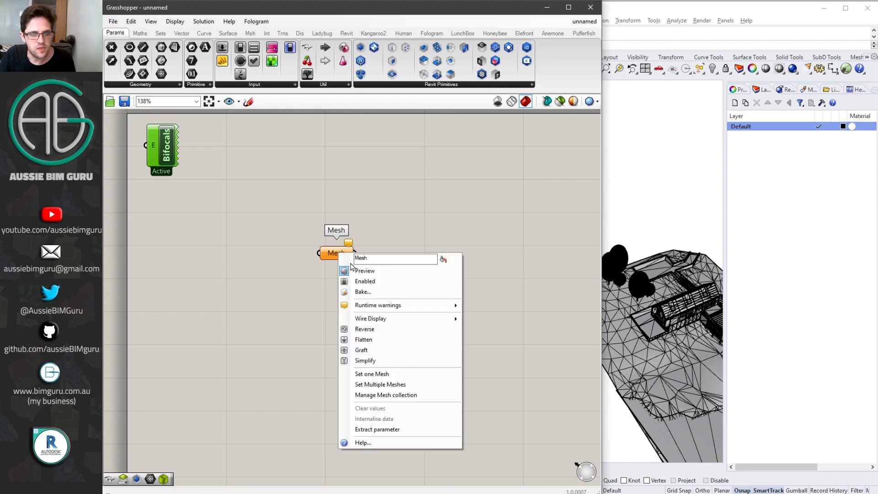
left_click(406, 384)
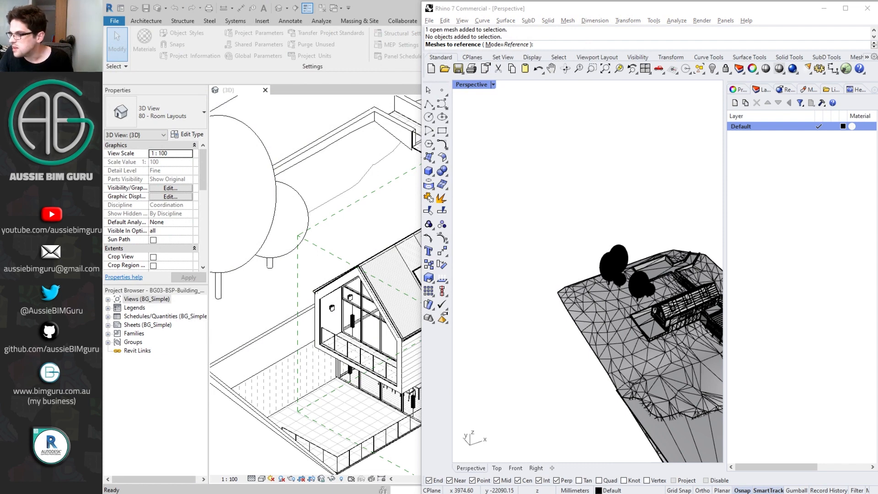
scroll(569, 242, "down", 5)
left_click_drag(696, 364, 517, 182)
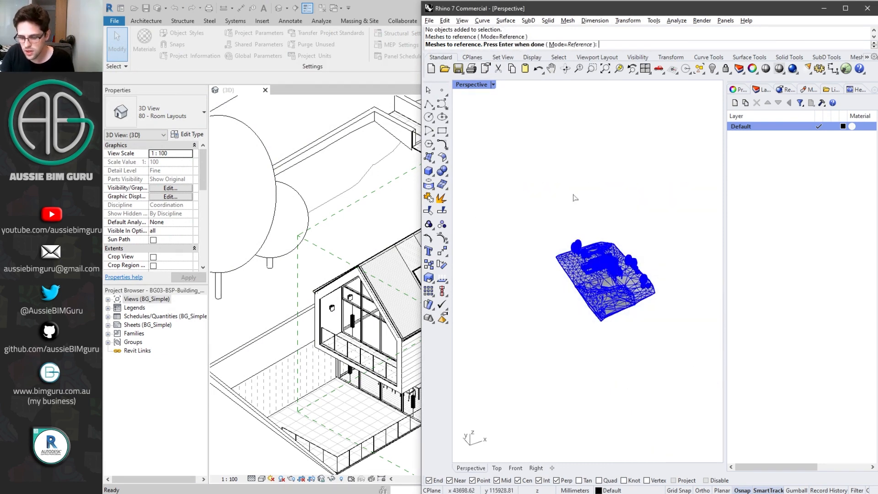
key("Return")
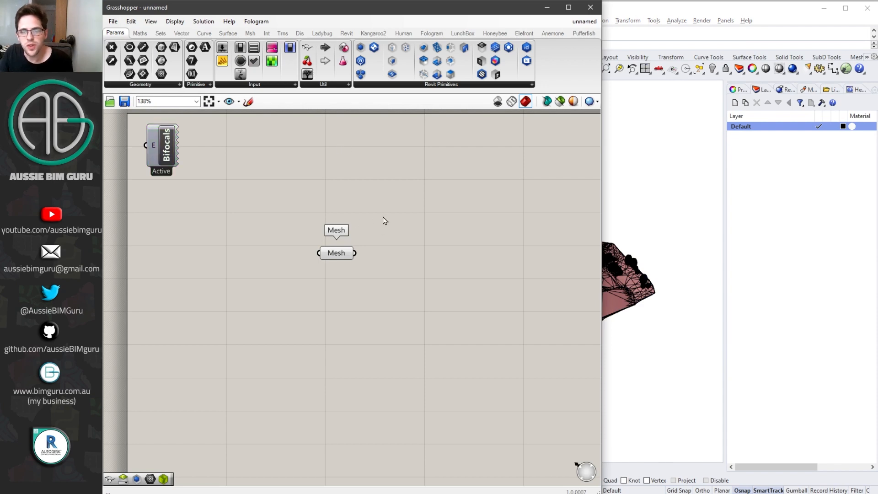
Step: Rename the Mesh parameter as 0. Collect meshes
scroll(676, 241, "down", 6)
scroll(621, 255, "up", 7)
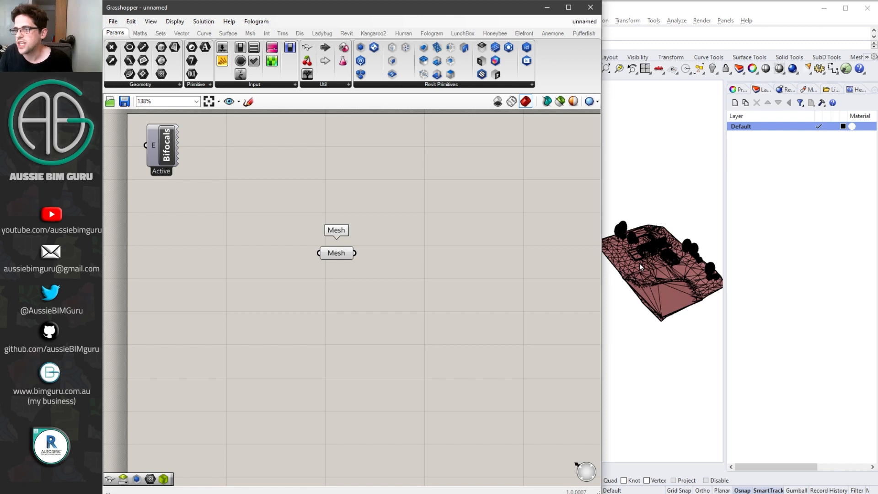
scroll(347, 256, "up", 3)
left_click(328, 249)
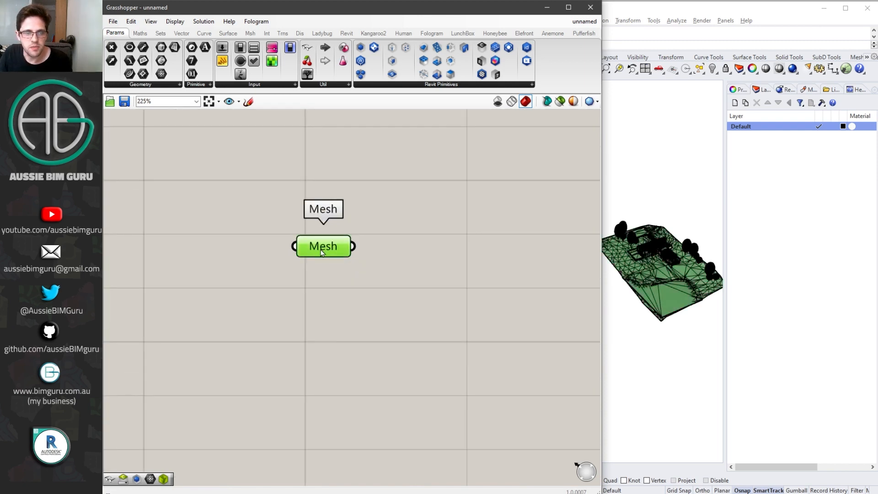
right_click(321, 248)
type("0. Collect mesh")
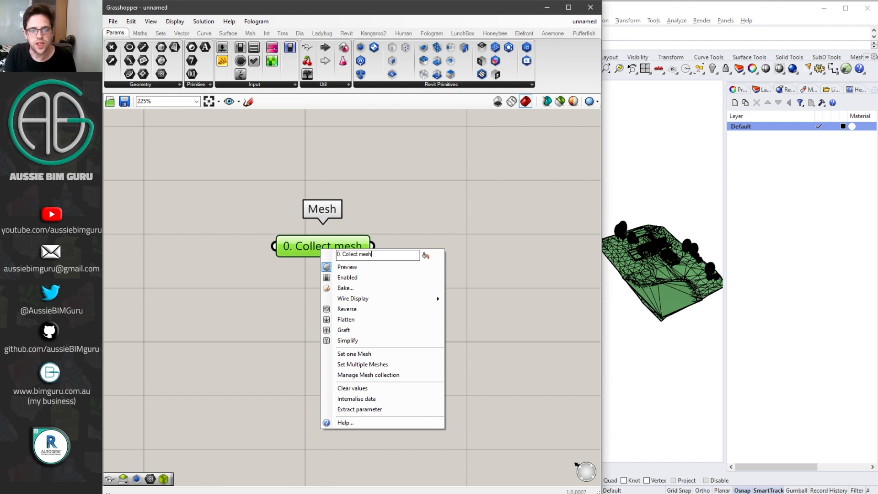
type("es")
key("Return")
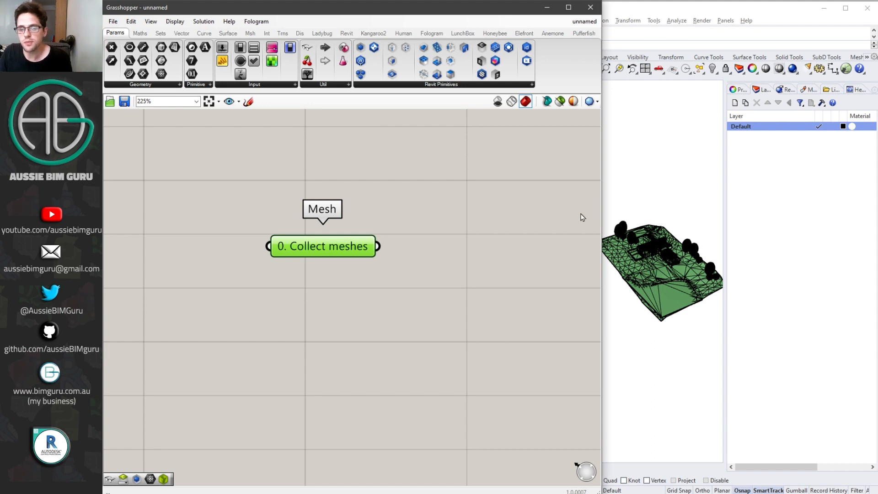
Step: Add the Elefront Get Rhino Attributes component beside the 0. Collect meshes parameter
left_click(411, 239)
scroll(359, 246, "down", 1)
left_click_drag(351, 245, 248, 240)
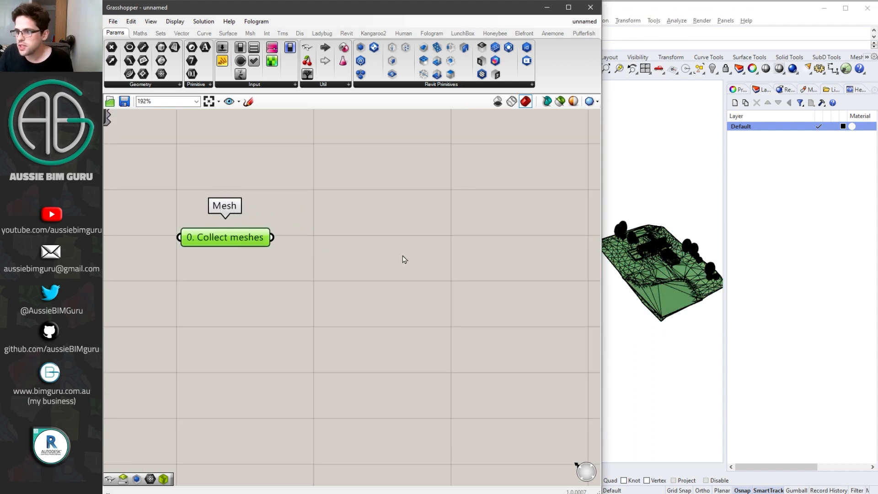
scroll(402, 259, "up", 1)
double_click(416, 261)
type("get rhino")
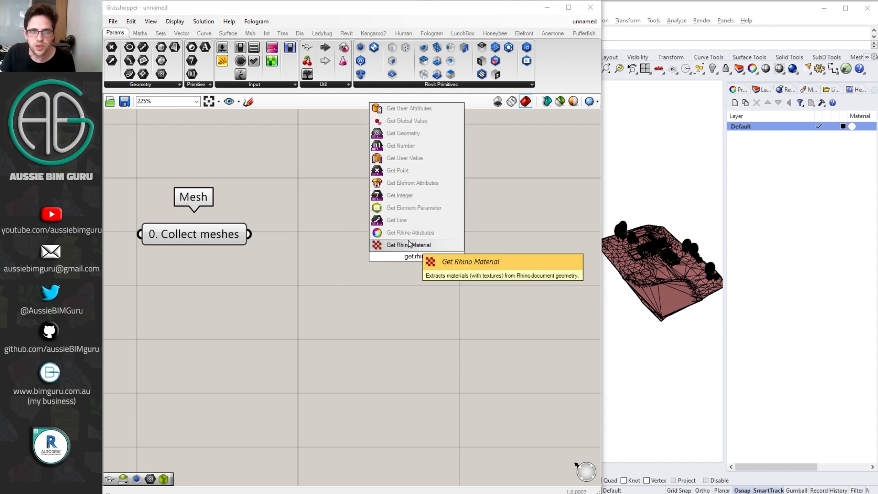
left_click(387, 232)
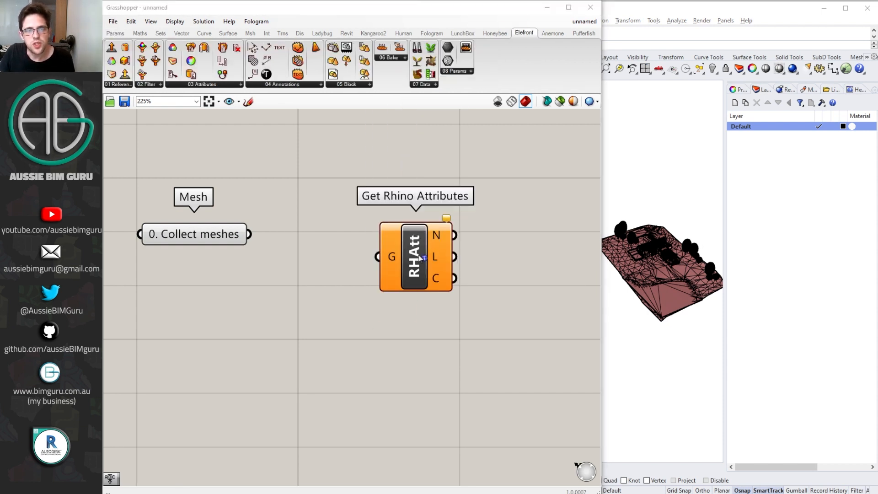
Step: Connect the 0. Collect meshes output to the geometry input of Get Rhino Attributes and inspect the object name output
mouse_move(249, 234)
left_mouse_down()
mouse_move(378, 257)
mouse_move(355, 315)
left_mouse_up()
left_click(433, 306)
right_click_drag(442, 323, 378, 276)
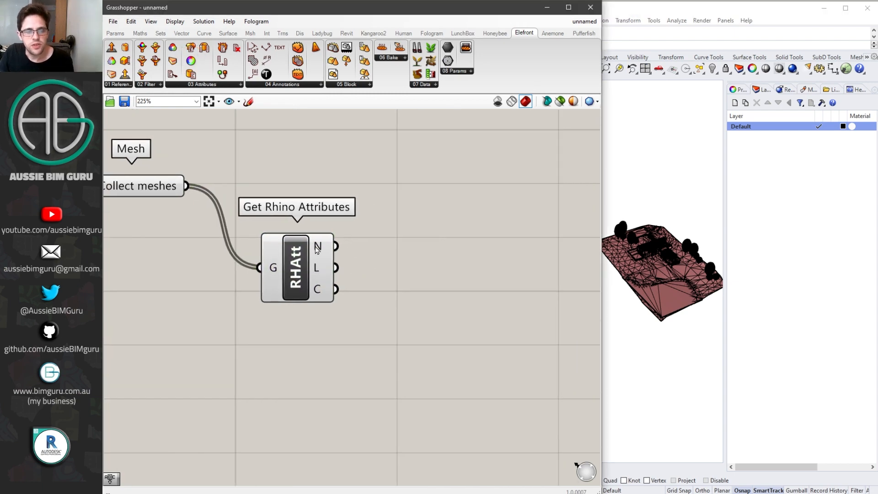
mouse_move(317, 248)
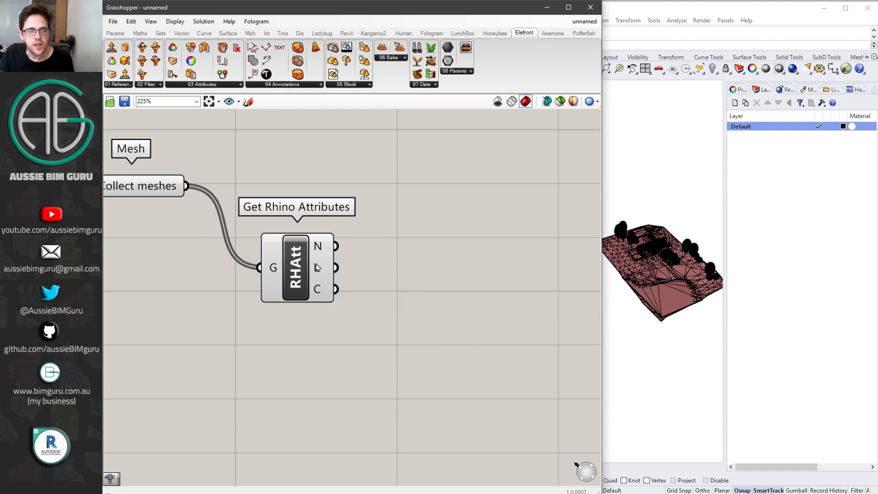
mouse_move(319, 298)
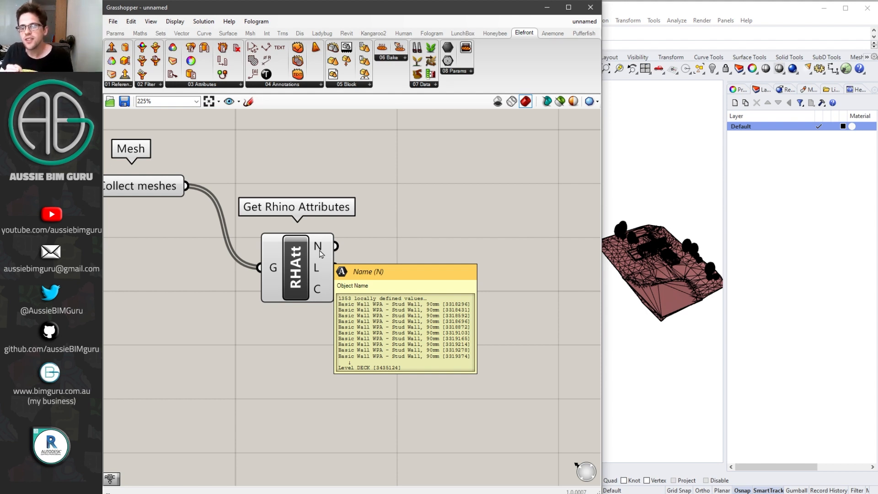
left_click_drag(322, 254, 418, 296)
Step: Add a Text Length component beside Get Rhino Attributes and feed it the object name output
right_click_drag(447, 308, 320, 269)
double_click(382, 273)
type("text l")
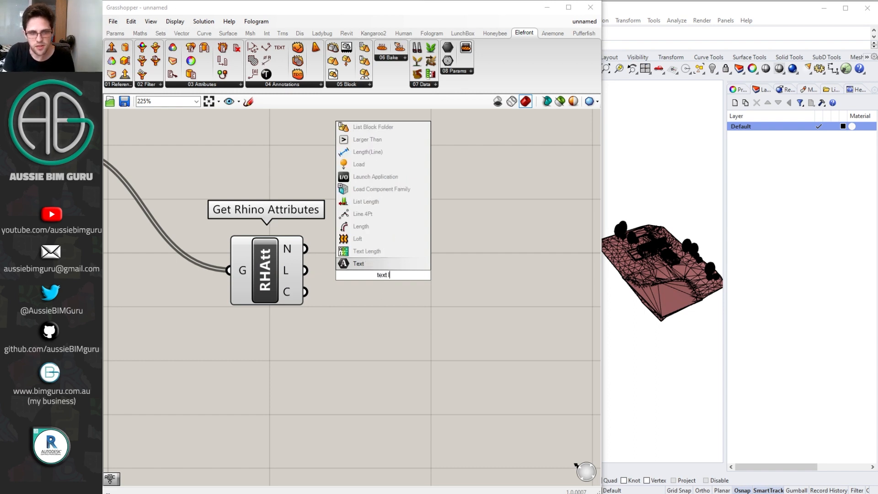
type("en")
left_click(367, 251)
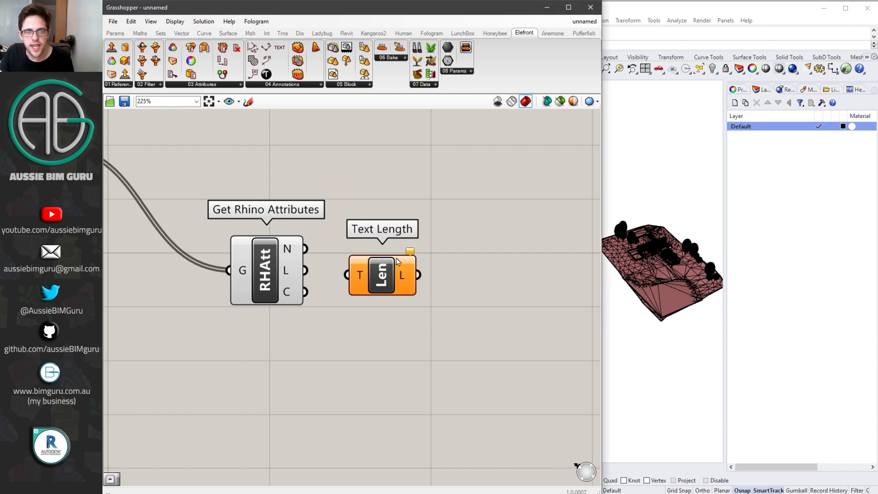
left_click_drag(384, 277, 437, 279)
left_click_drag(305, 249, 390, 306)
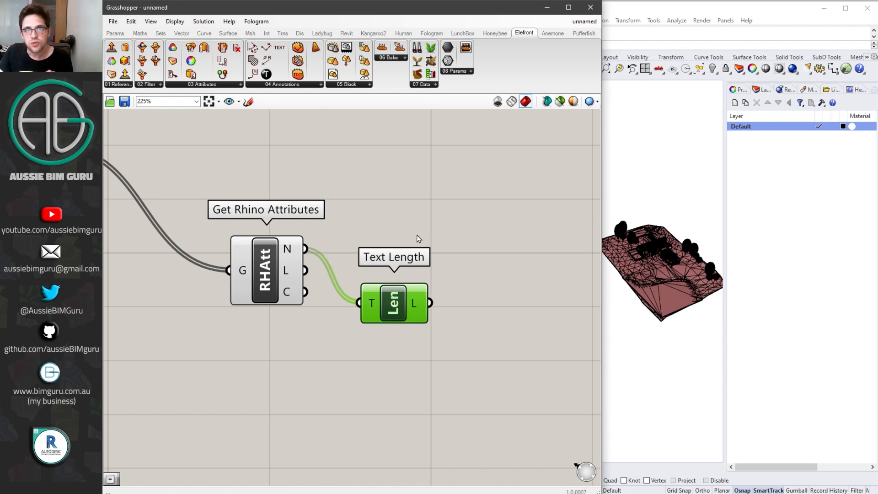
right_click_drag(471, 230, 398, 187)
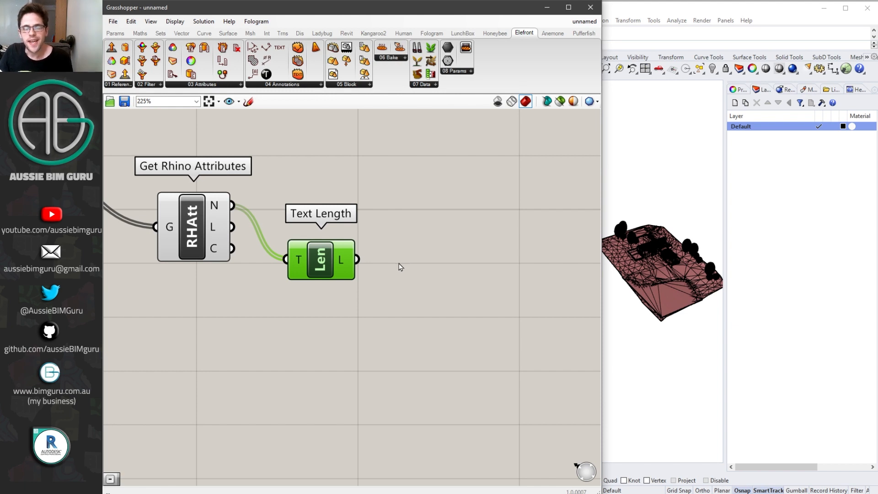
Step: Add a panel containing 8 beneath the Text Length component
double_click(350, 304)
type("//8")
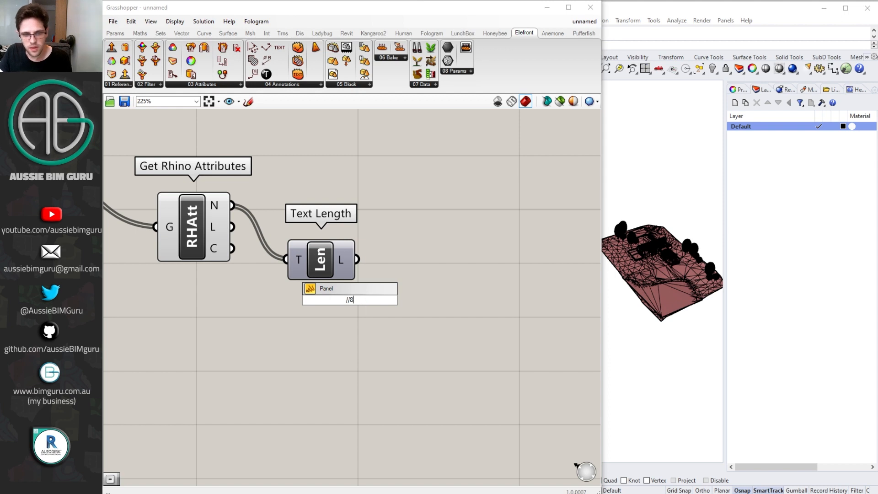
key("Return")
left_click(340, 302)
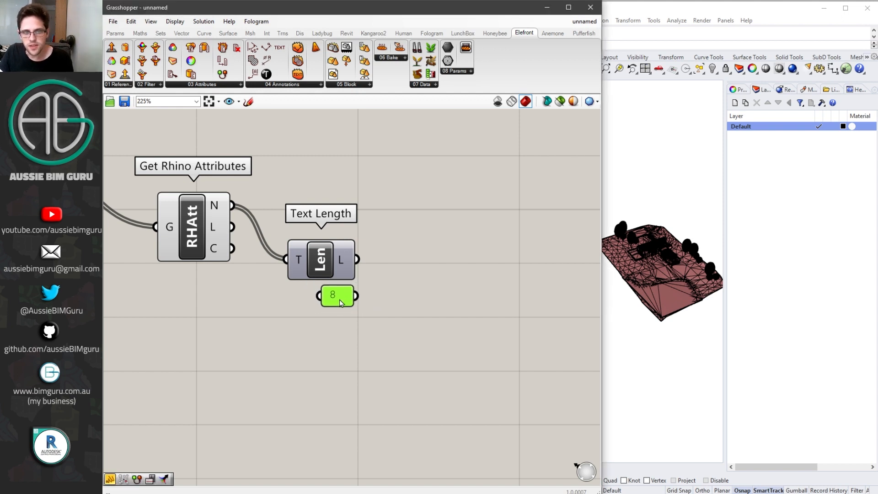
Step: Add a Subtraction component that subtracts the 8 panel from the Text Length output
double_click(439, 268)
key("Return")
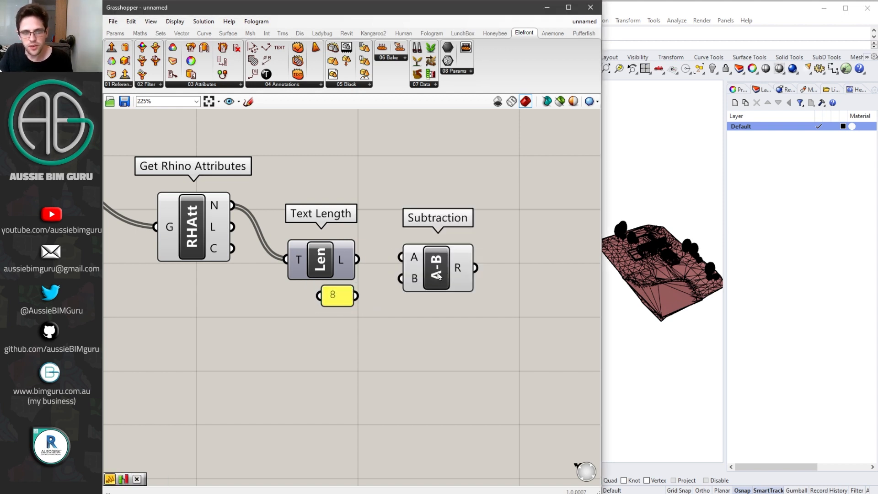
left_click(453, 280)
left_click_drag(357, 260, 356, 295)
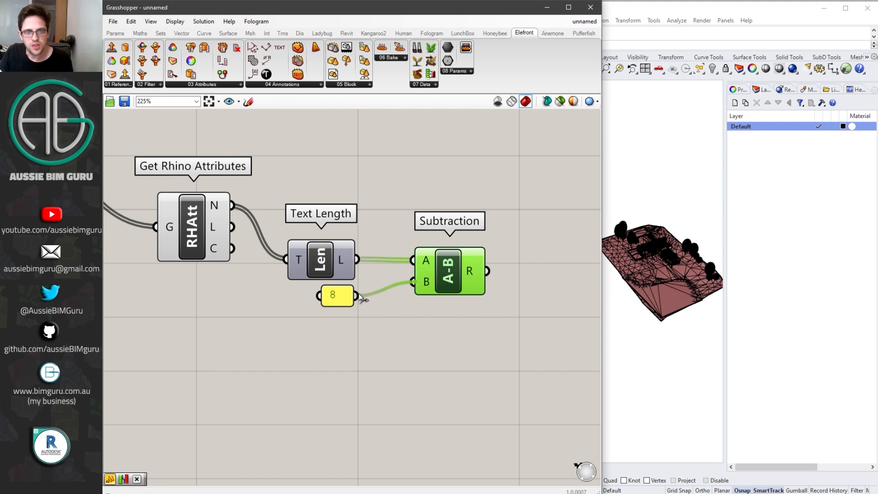
left_click_drag(455, 269, 424, 271)
Step: Add a Text Fragment component after the Subtraction and connect the Rhino object name output to its text input
right_click_drag(444, 270, 393, 246)
double_click(401, 241)
type("text fragm")
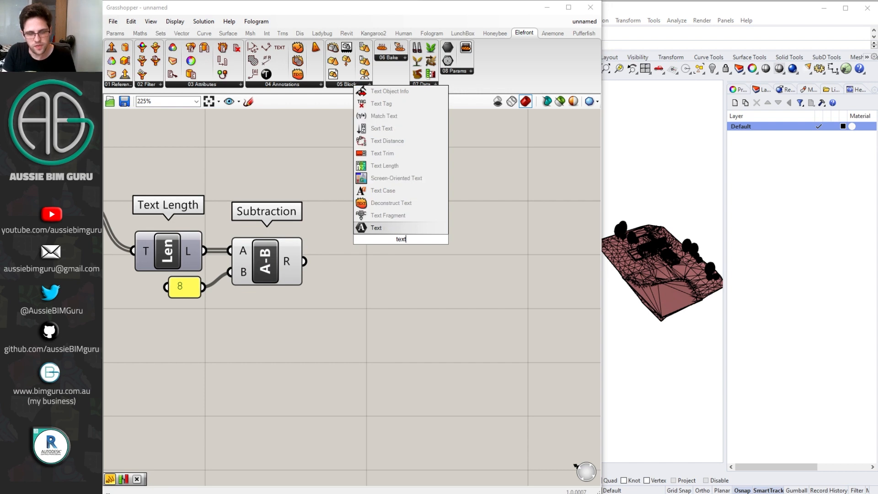
left_click(406, 218)
right_click_drag(420, 231, 508, 234)
scroll(508, 235, "down", 1)
left_click_drag(463, 221, 477, 223)
left_click_drag(219, 207, 514, 216)
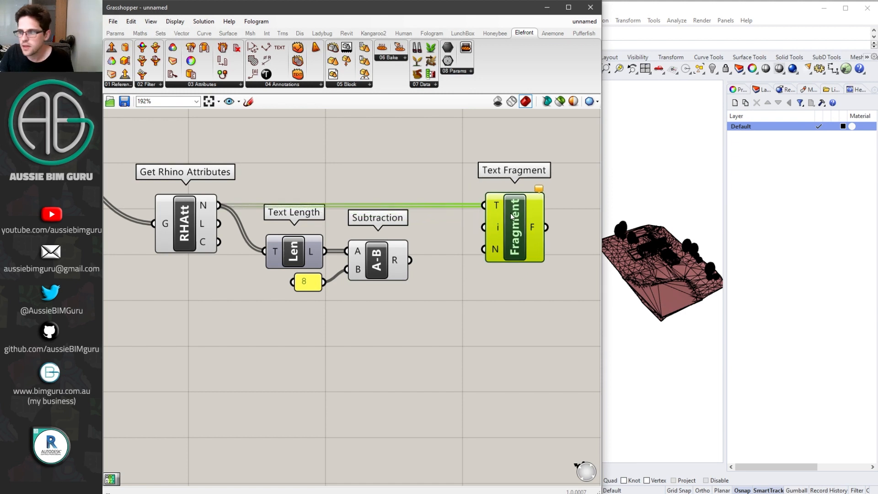
left_click(474, 302)
Step: Connect the Subtraction result to the start index of Text Fragment and check the resulting fragments
mouse_move(496, 229)
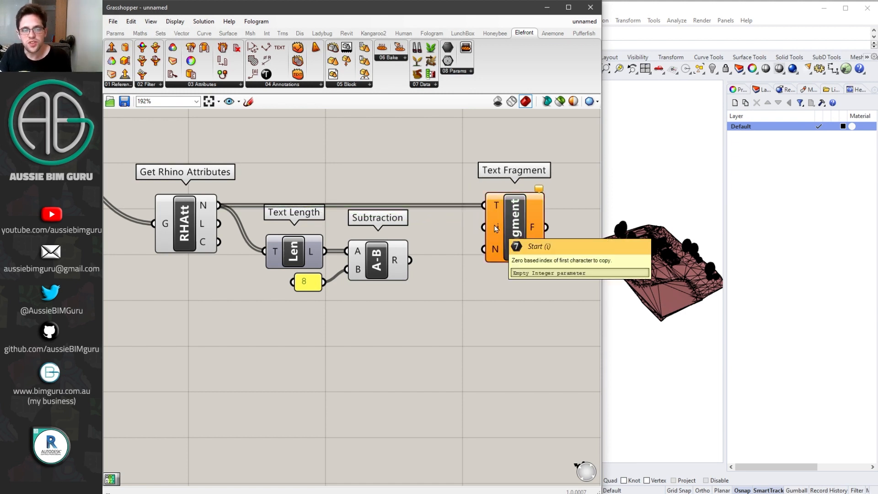
left_click_drag(410, 260, 486, 228)
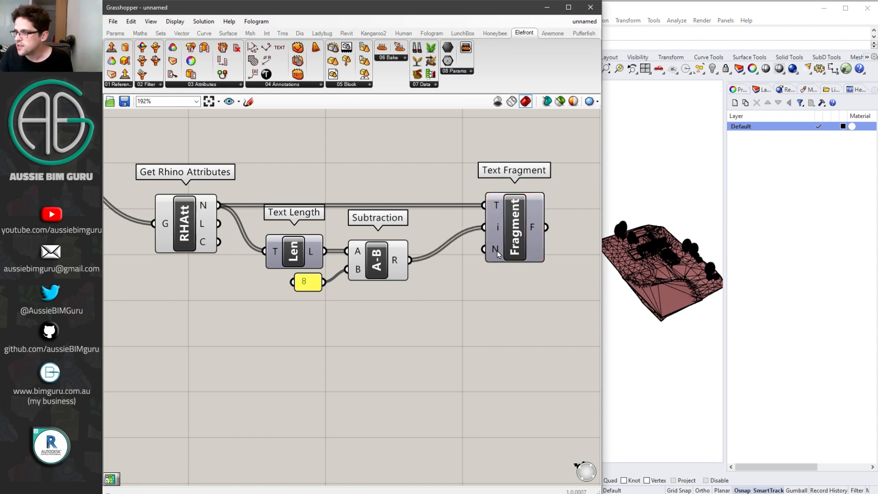
mouse_move(536, 229)
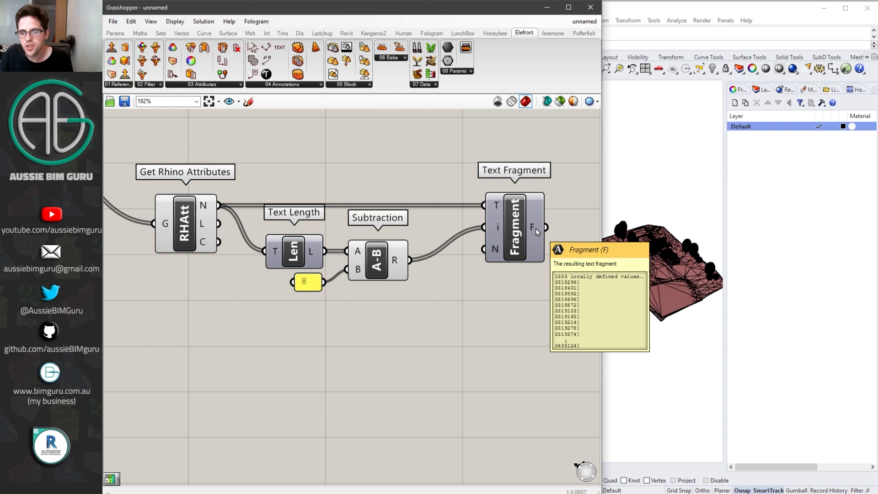
Step: Add a panel containing 7 and connect it to the N input of Text Fragment
double_click(442, 300)
type("//")
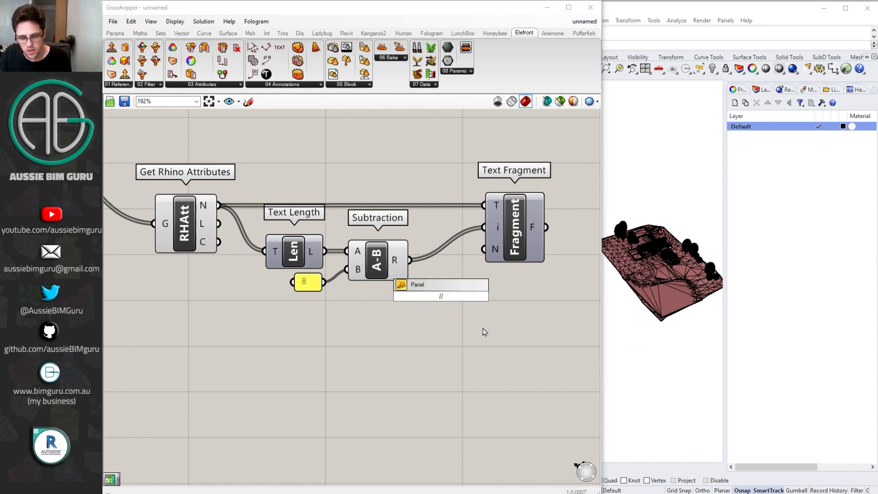
type("7")
key("Return")
left_click_drag(451, 295, 515, 251)
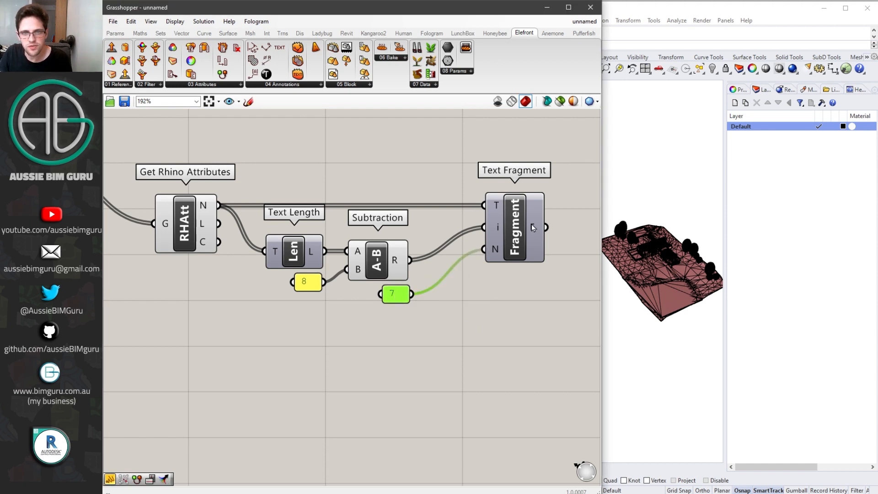
mouse_move(533, 231)
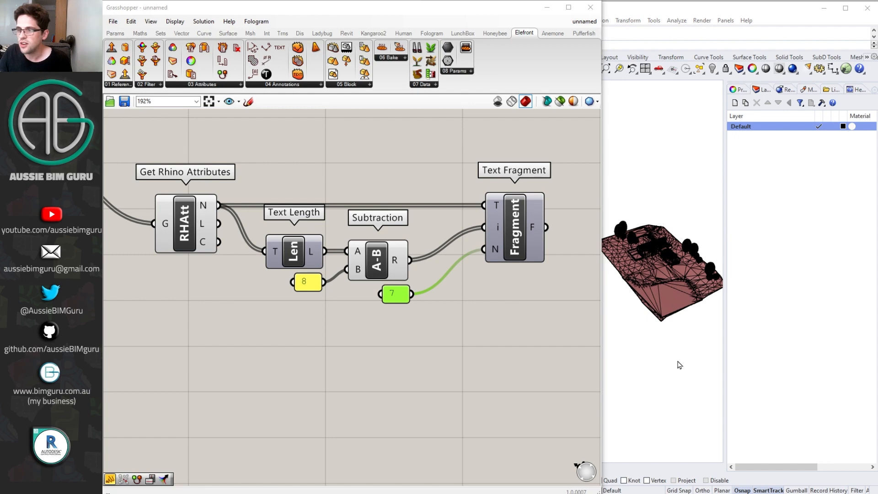
left_click(520, 346)
scroll(463, 314, "down", 4)
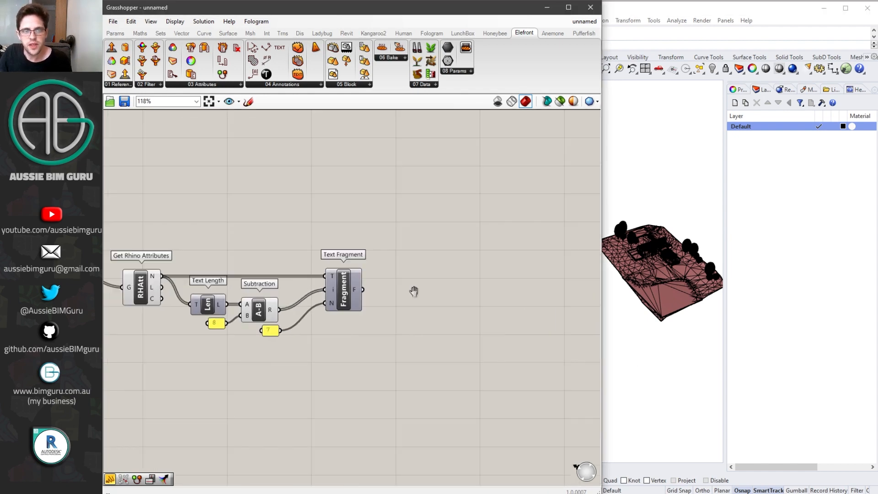
Step: Add a Define Object Attributes component after Text Fragment and connect the text fragment to its name input
right_click_drag(409, 293, 438, 301)
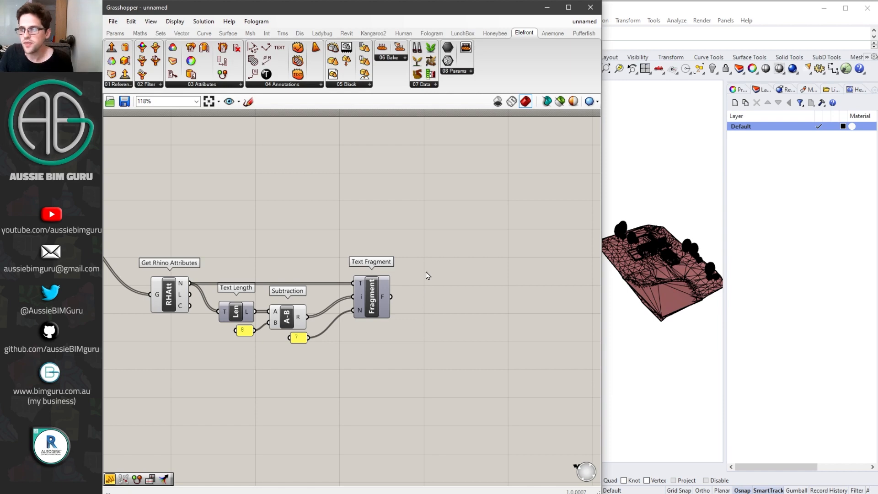
scroll(427, 274, "up", 2)
double_click(433, 280)
type("define object att")
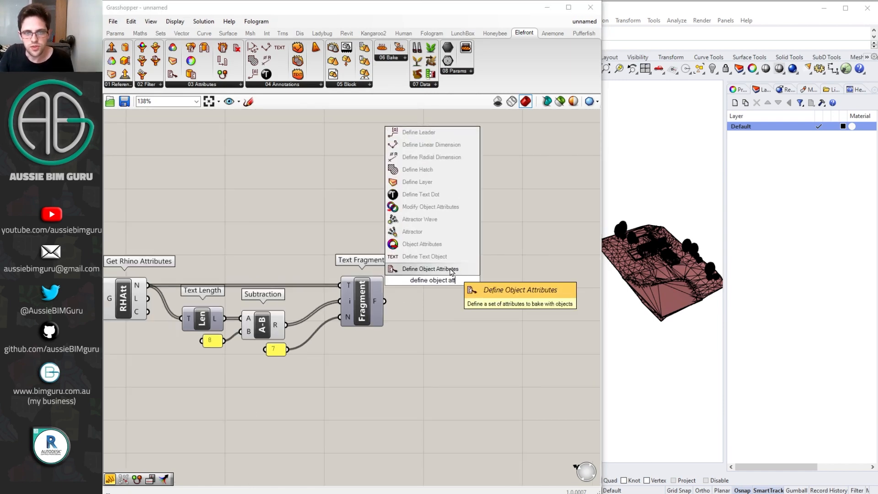
left_click(451, 269)
scroll(433, 276, "up", 3)
left_click_drag(439, 292, 493, 308)
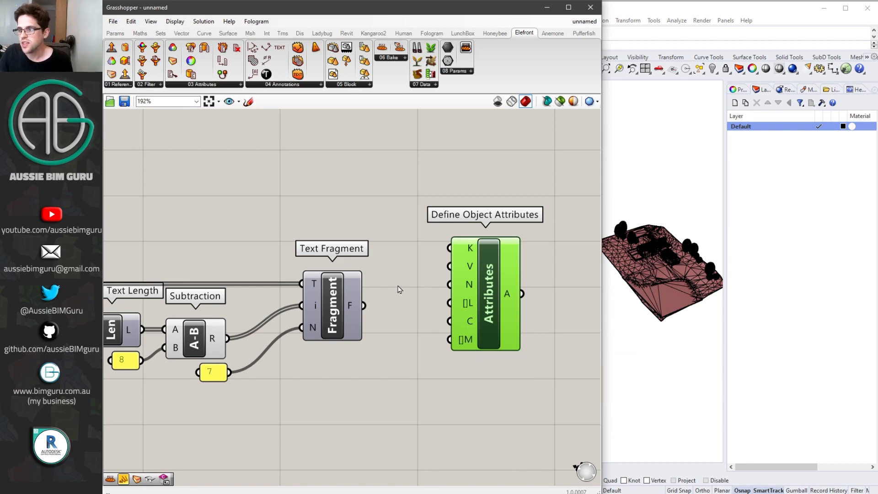
left_click_drag(364, 305, 444, 306)
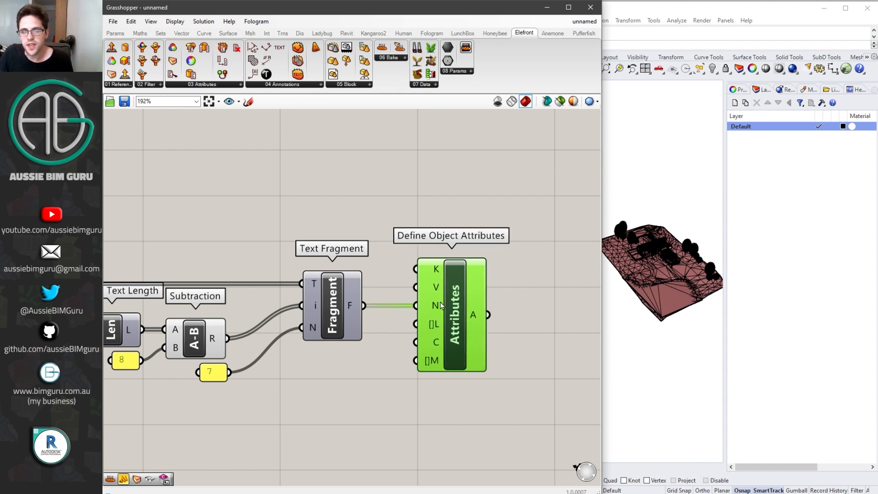
Step: Add a Modify RhinoObject Attributes component, connecting the defined attributes to its A input and the collected meshes to its G input
scroll(443, 305, "down", 2)
right_click_drag(489, 278, 374, 274)
double_click(414, 261)
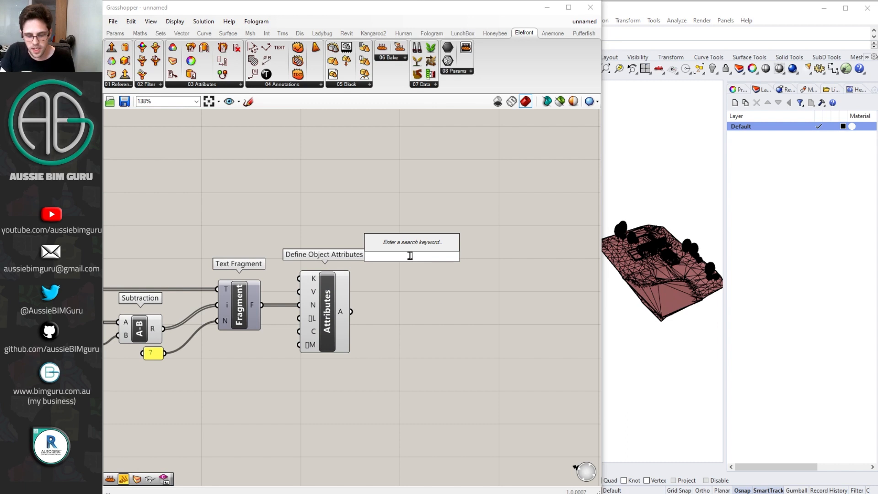
type("modify")
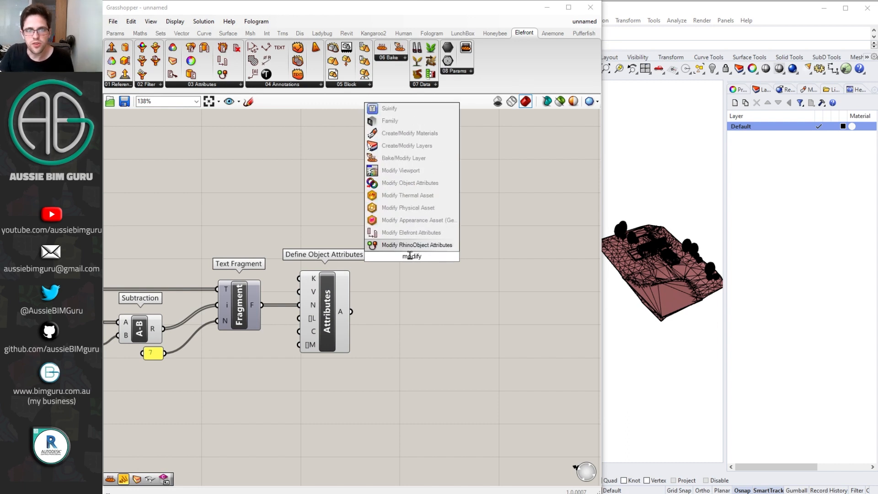
left_click(424, 249)
left_click_drag(409, 263, 475, 263)
left_click(397, 276)
left_click_drag(351, 311, 139, 234)
scroll(439, 243, "down", 3)
scroll(428, 240, "down", 2)
Step: Move the components from Get Rhino Attributes through Modify RhinoObject Attributes below the mesh parameter and group them
left_click_drag(446, 298, 215, 205)
left_click_drag(454, 253, 510, 312)
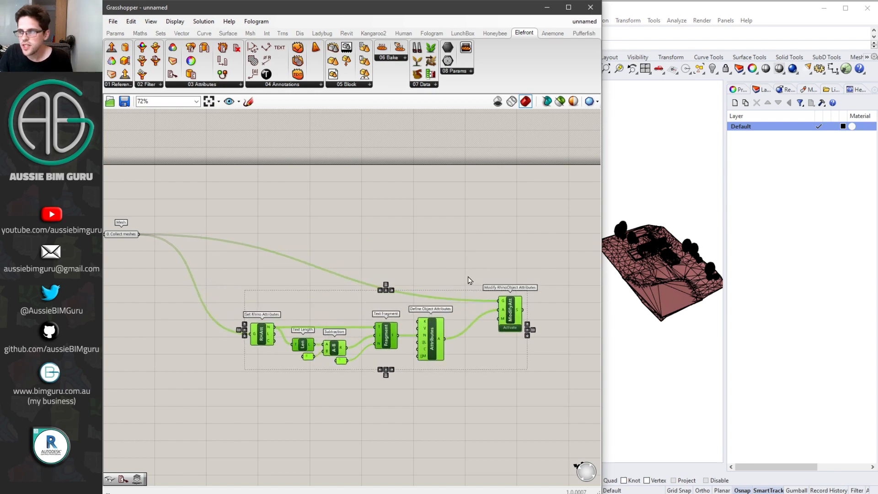
right_click(459, 255)
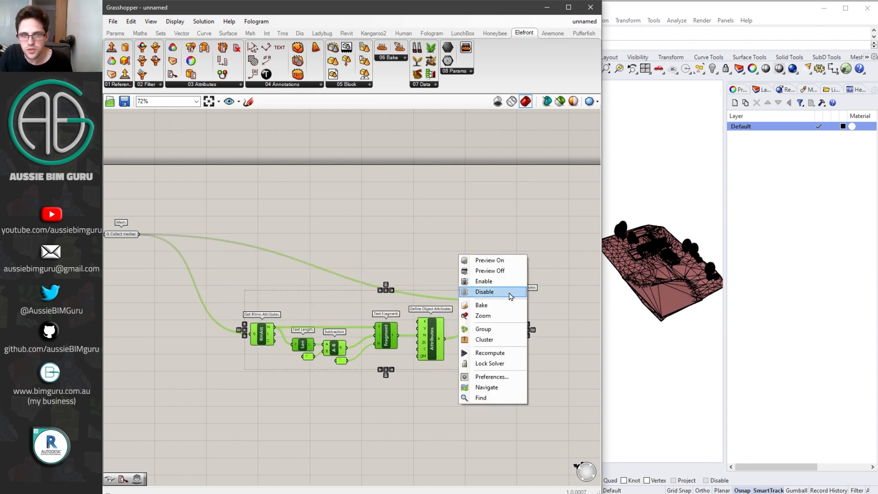
left_click(483, 329)
left_click_drag(368, 308, 377, 335)
Step: Reposition the 0. Collect meshes parameter relative to the new component group
scroll(132, 237, "up", 2)
right_click_drag(131, 237, 188, 237)
left_click_drag(180, 233, 178, 247)
right_click_drag(359, 280, 285, 249)
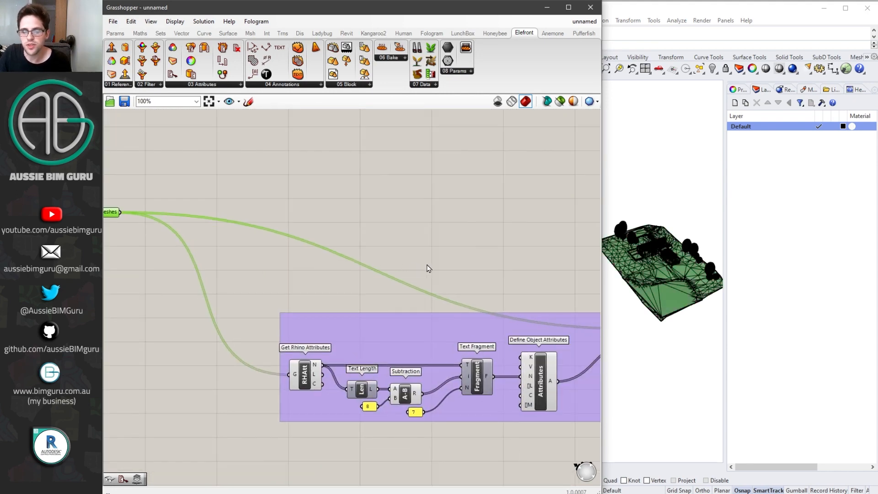
right_click_drag(427, 268, 254, 263)
left_click(342, 260)
Step: Add a Button to the canvas above the group, near the Modify RhinoObject Attributes component
scroll(514, 382, "up", 3)
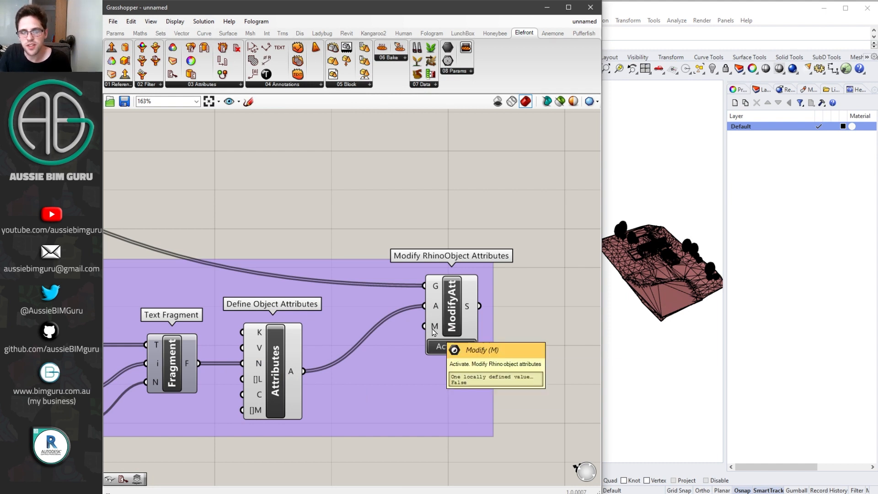
double_click(334, 208)
type("button")
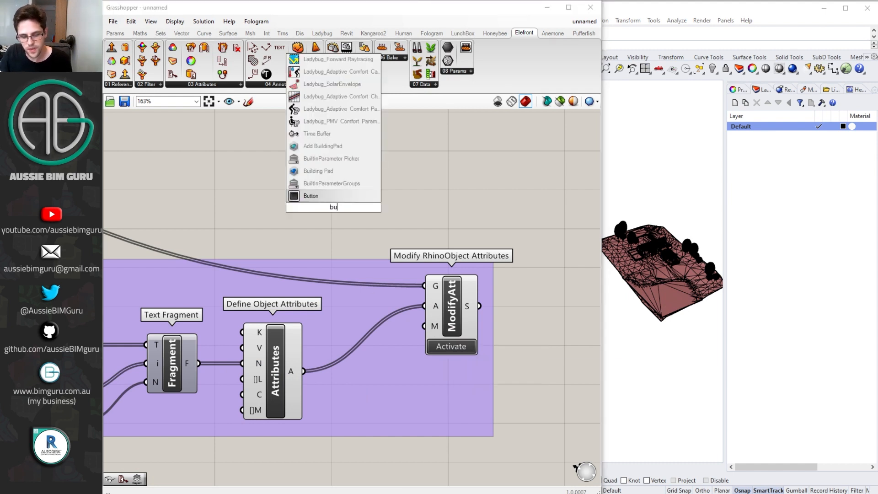
key("Return")
left_click(309, 206)
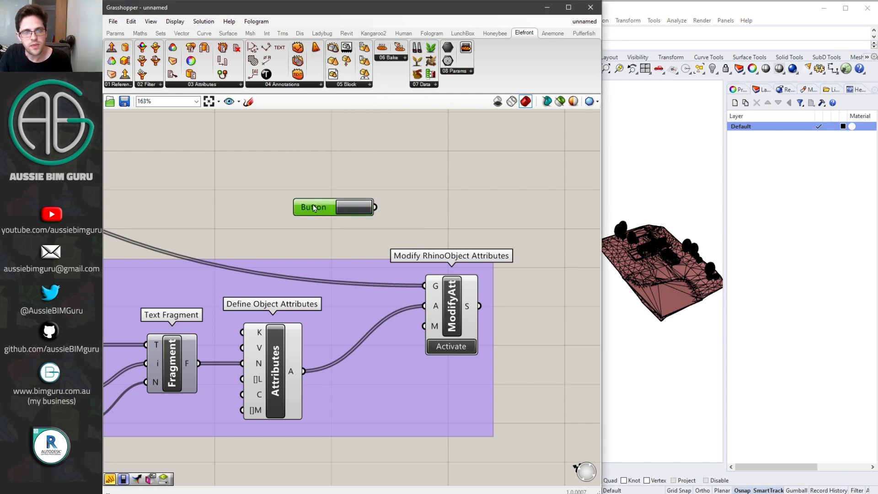
Step: Rename the Button component as 1. Rename geometry
right_click(311, 206)
type("1.")
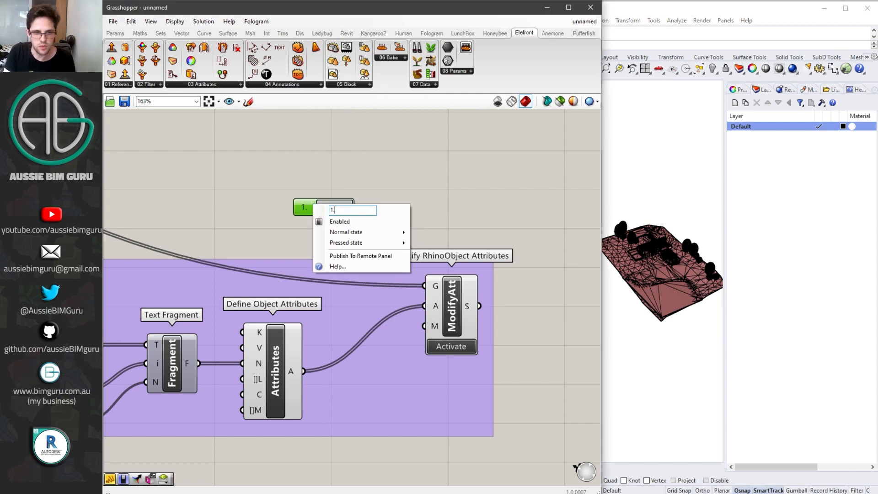
type(" Rename ")
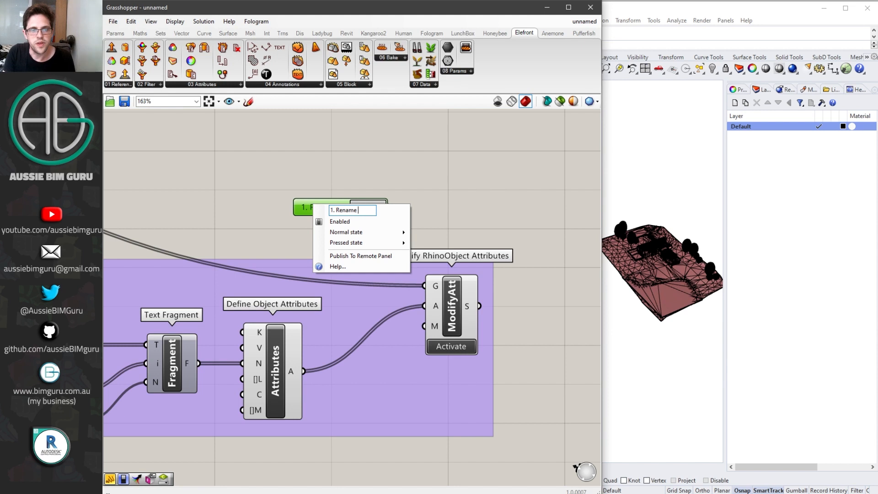
type("geometry")
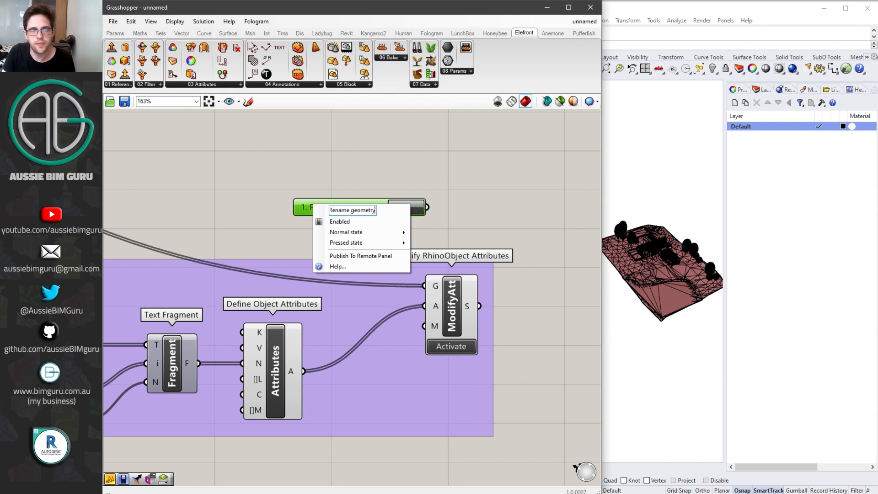
left_click(467, 190)
Step: Connect the 1. Rename geometry button to the M input of Modify RhinoObject Attributes and set that input's wire display to Hidden
left_click_drag(428, 208, 425, 327)
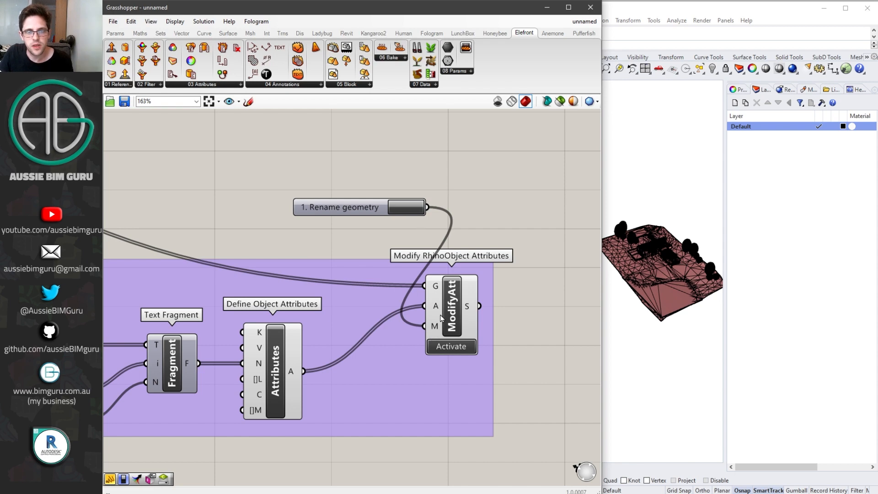
right_click(436, 326)
mouse_move(506, 333)
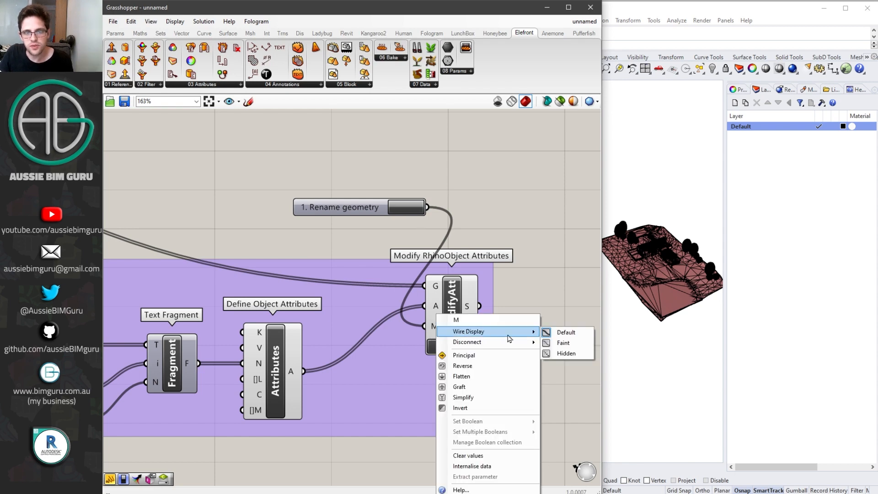
left_click(566, 353)
Step: Move the 1. Rename geometry button directly beneath the 0. Collect meshes parameter and align it there
scroll(572, 311, "down", 5)
left_click_drag(537, 257, 223, 229)
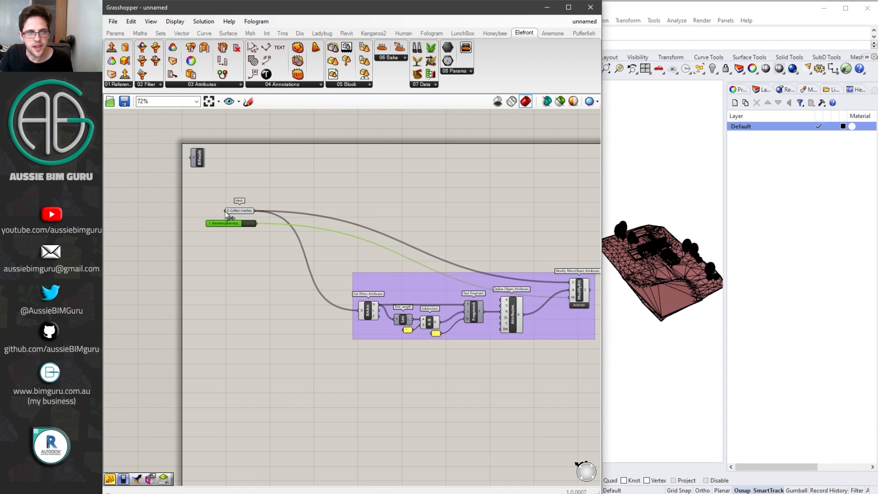
scroll(225, 216, "up", 5)
left_click(275, 229)
left_click(326, 193)
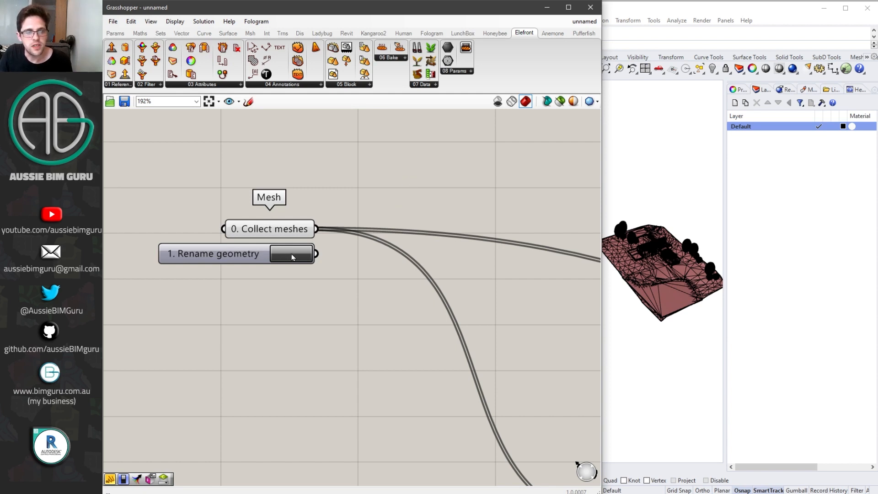
Step: Select the terrain mesh in the Rhino viewport and check its name in the object properties
left_click(628, 293)
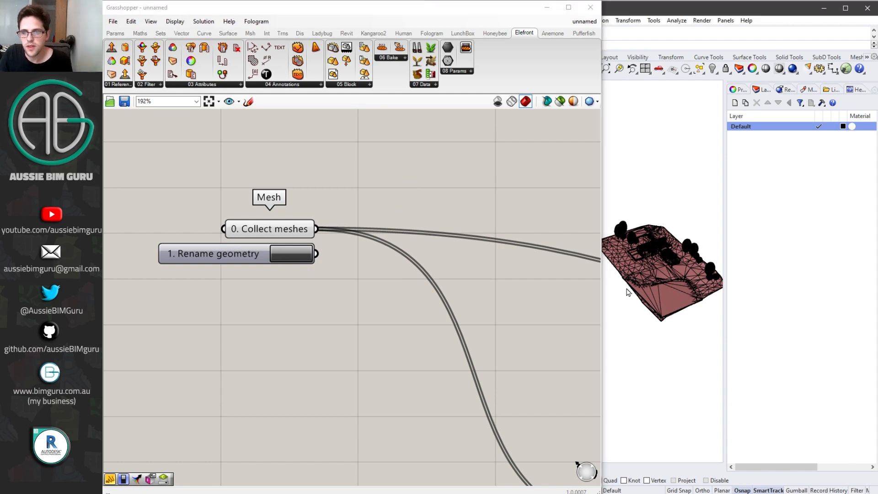
scroll(622, 265, "up", 5)
left_click(622, 241)
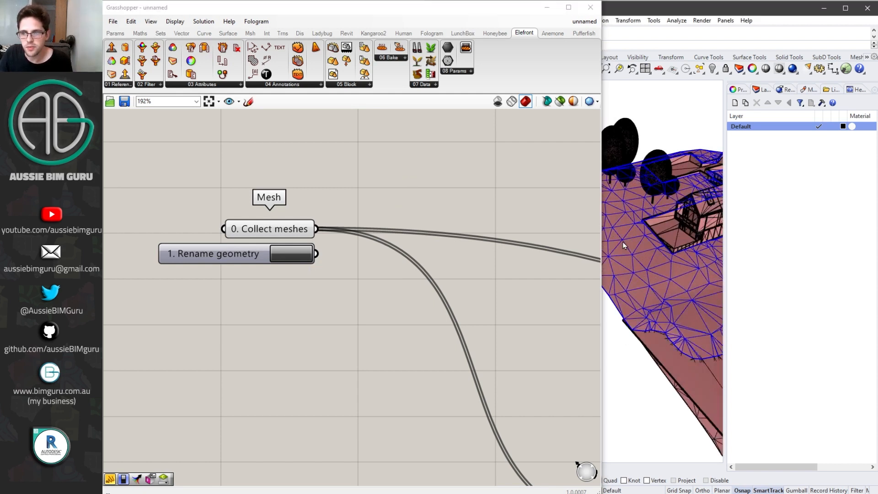
left_click(739, 90)
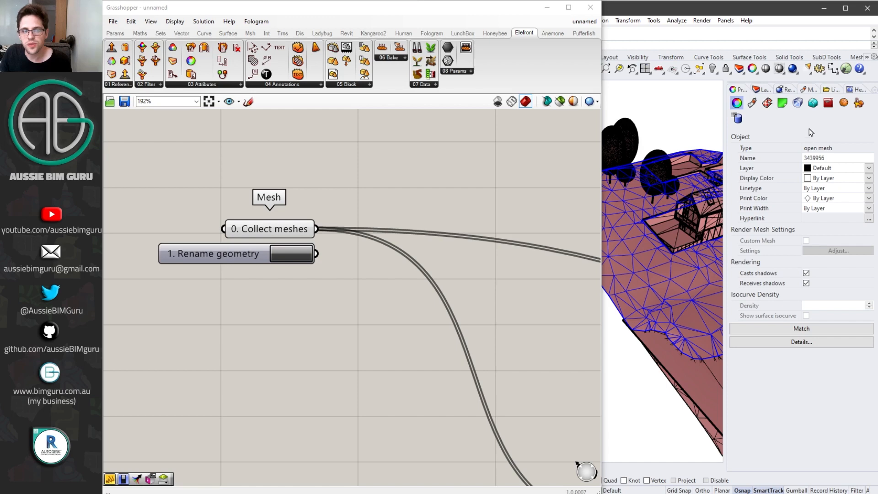
Step: Save the Grasshopper definition to the Desktop as demo
left_click(442, 185)
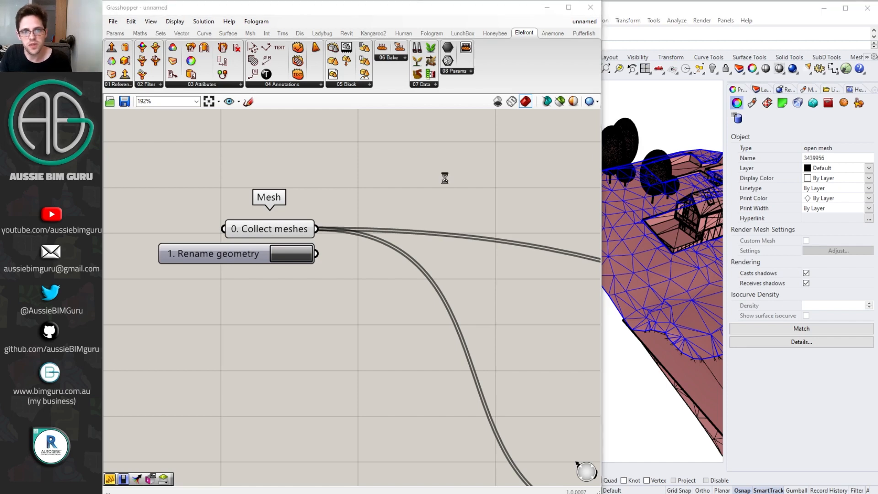
key("ctrl+s")
type("demo")
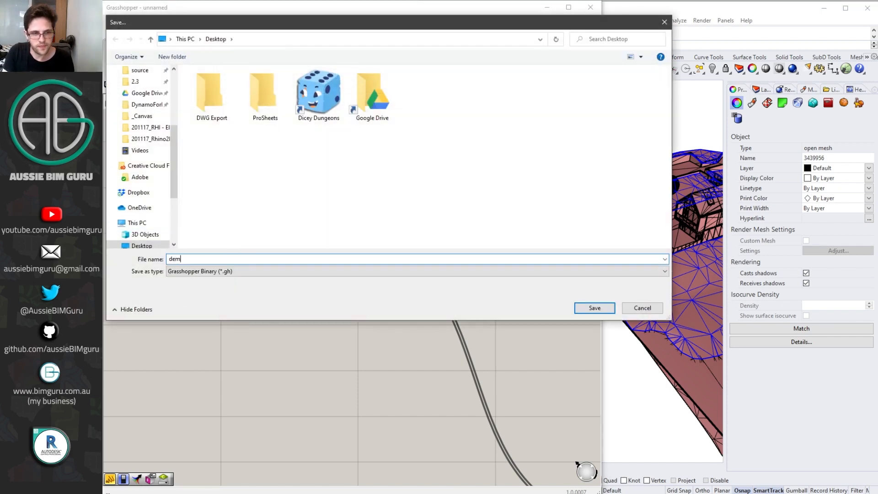
key("Return")
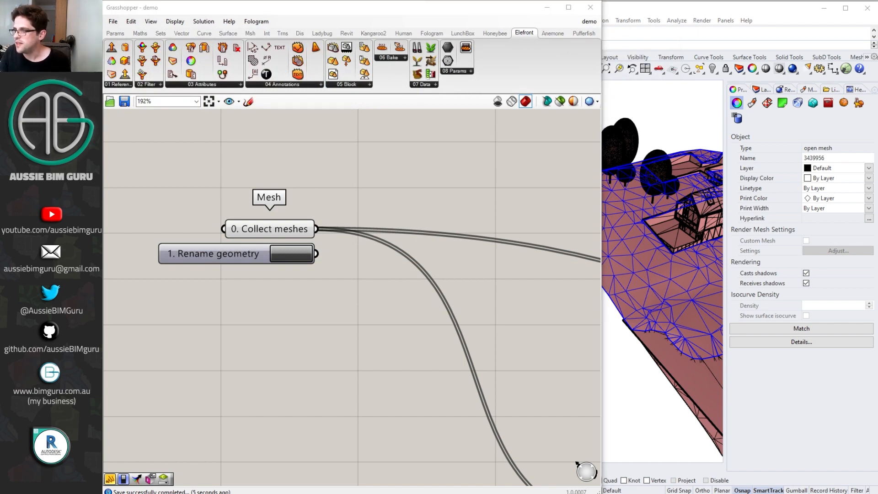
Step: Move the 0. Collect meshes parameter and the 1. Rename geometry button together, closer to the canvas edge and below Bifocals
scroll(411, 314, "down", 4)
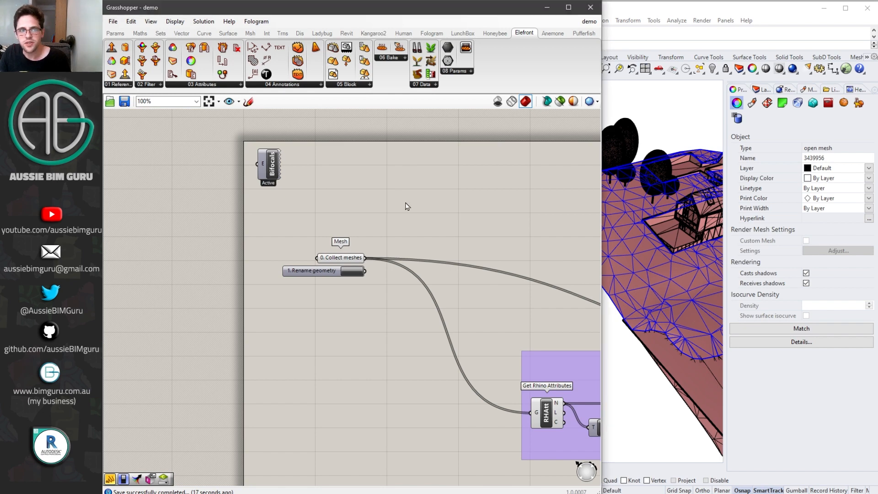
right_click_drag(406, 206, 377, 225)
left_click_drag(341, 315, 272, 308)
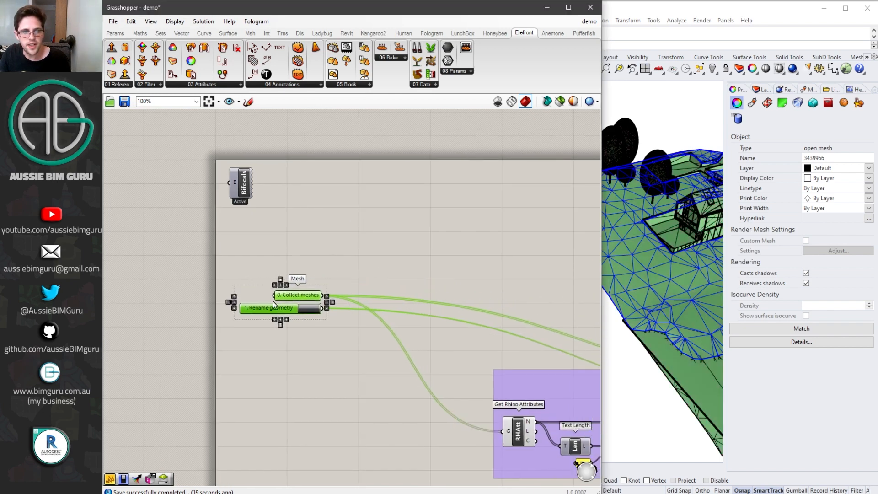
left_click(379, 255)
Step: Add Revit's Active Graphical View component to the canvas above the 0. Collect meshes parameter
left_click(347, 33)
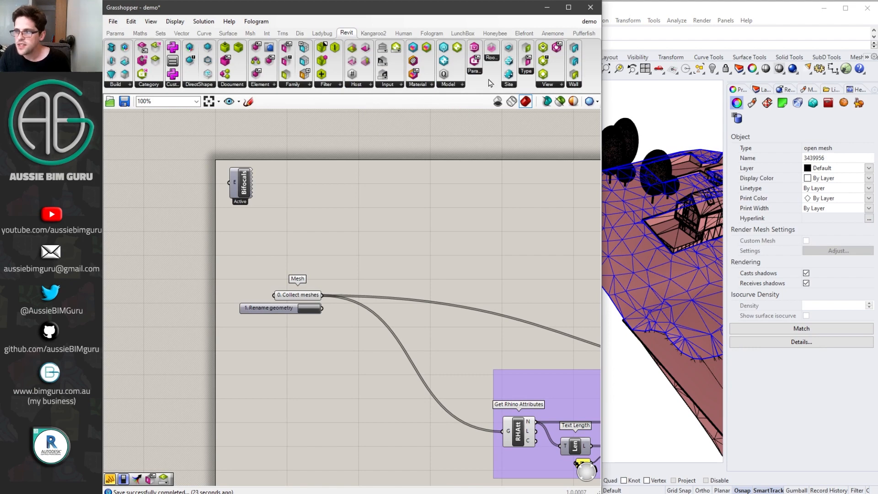
left_click(556, 84)
left_click_drag(574, 105, 340, 226)
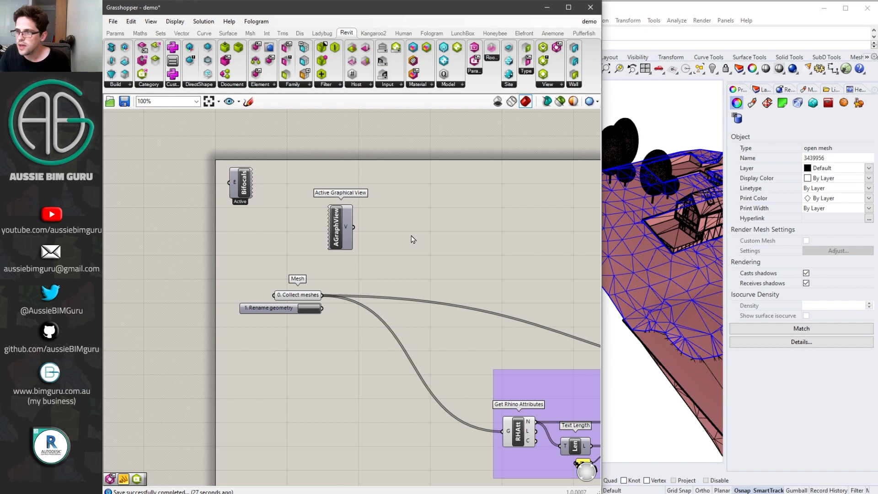
scroll(353, 226, "up", 3)
Step: Add a Selectable In View Filter beside Active Graphical View and connect the view output to its V input
left_click(327, 84)
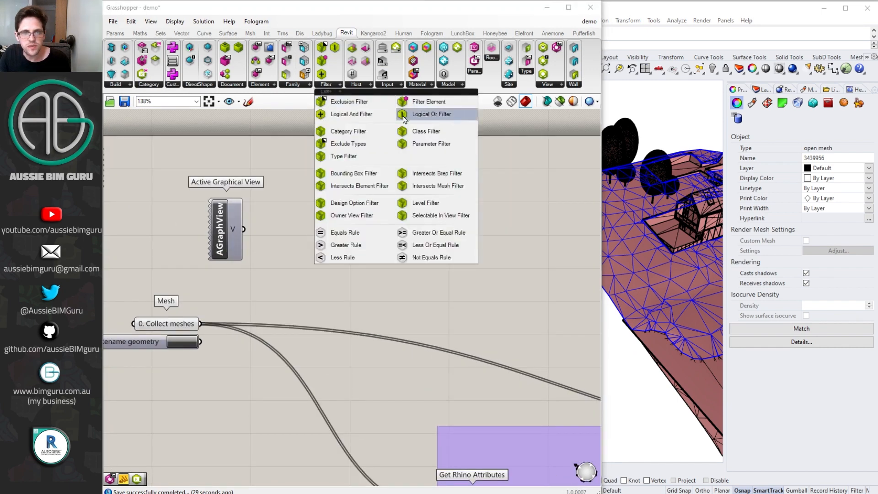
left_click_drag(452, 218, 359, 222)
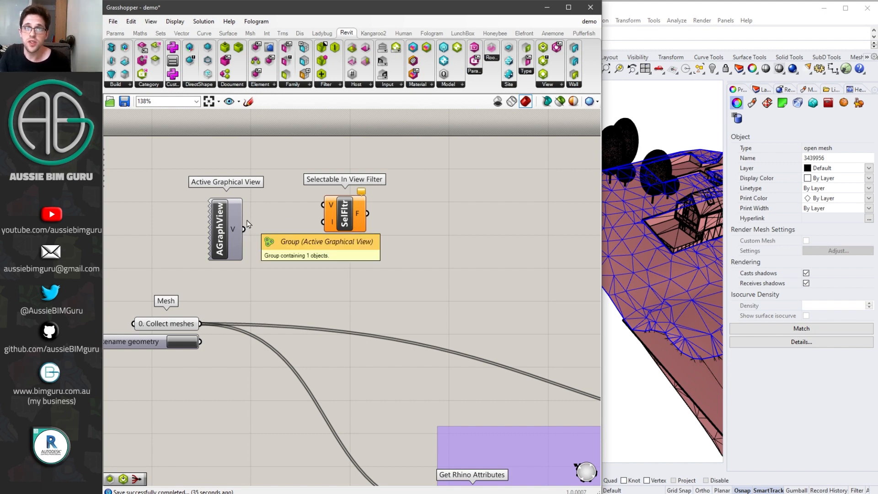
left_click_drag(244, 229, 297, 238)
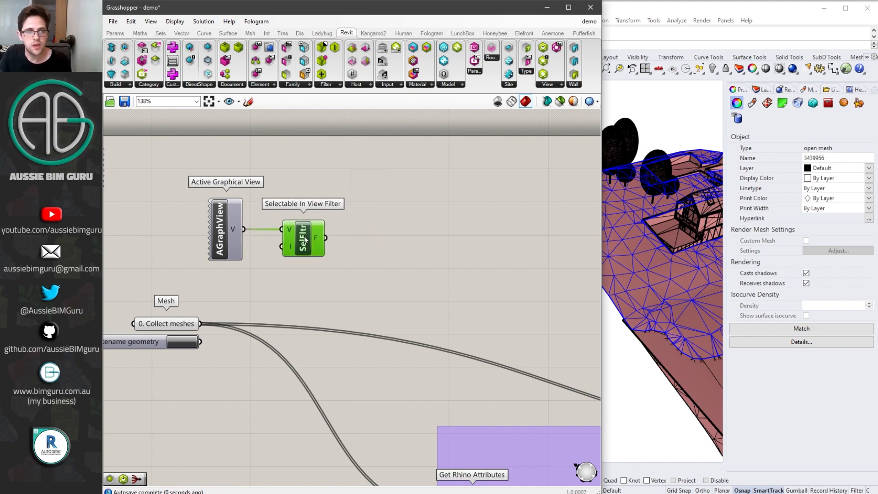
Step: Add a Query Elements component and connect the Selectable In View Filter's output to its F input
left_click(270, 85)
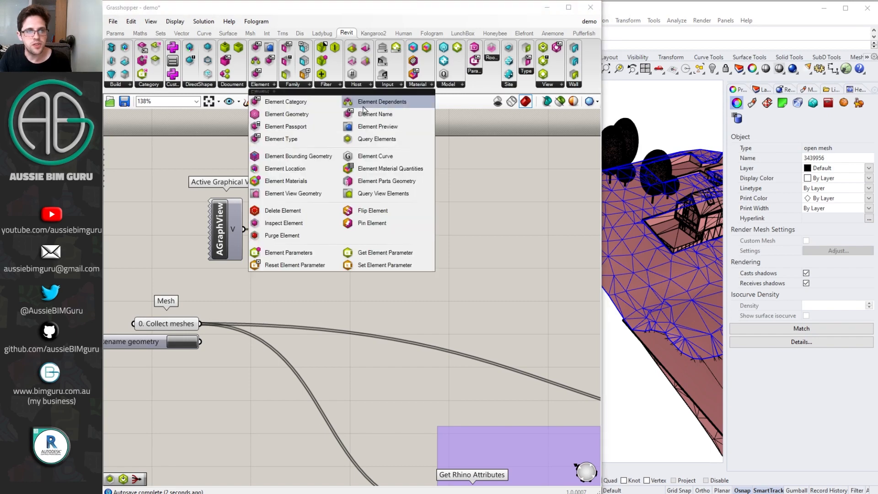
left_click_drag(373, 143, 440, 216)
left_click_drag(320, 238, 384, 246)
left_click(450, 246)
Step: Remove the L input from Query Elements and reposition the component beside the view filter
scroll(361, 261, "up", 5)
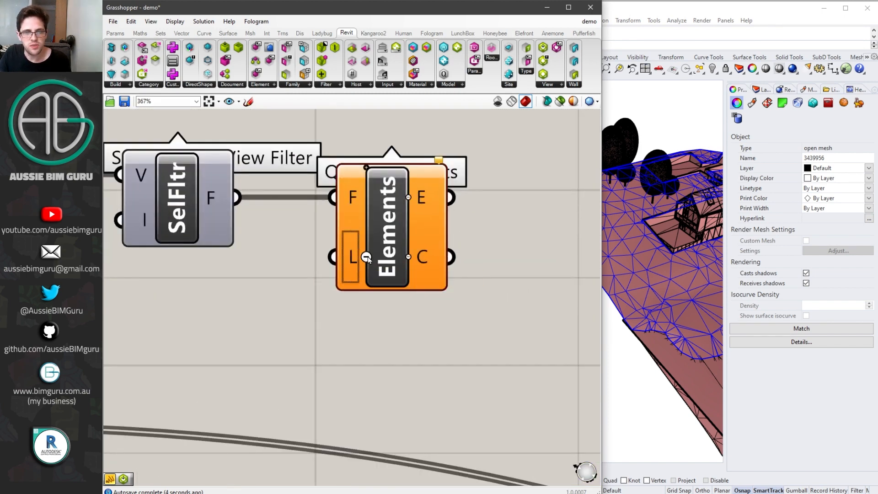
left_click(366, 258)
scroll(428, 230, "down", 3)
left_click(427, 230)
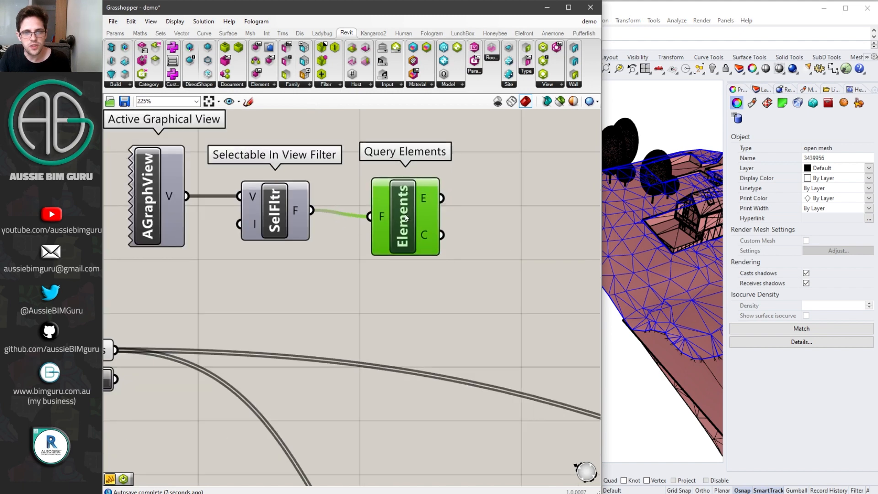
left_click(472, 195)
Step: Examine the Query Elements output and the mesh data held by the 0. Collect meshes parameter
right_click_drag(465, 209, 434, 220)
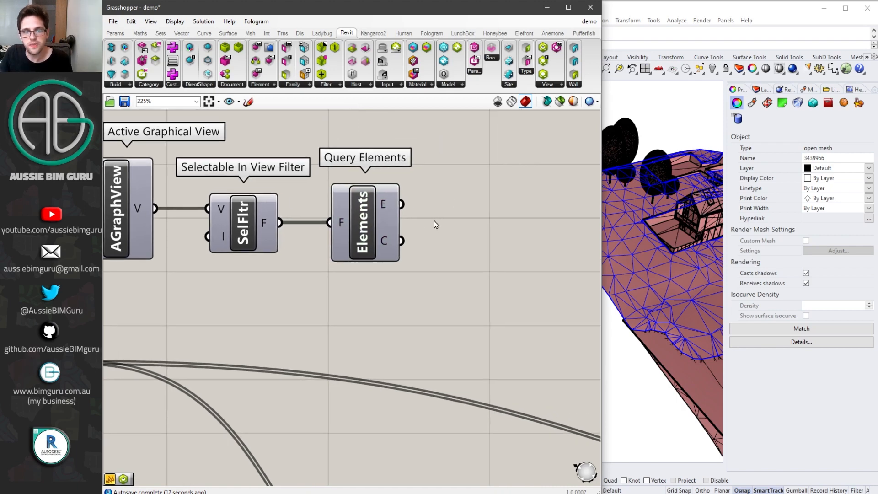
mouse_move(384, 208)
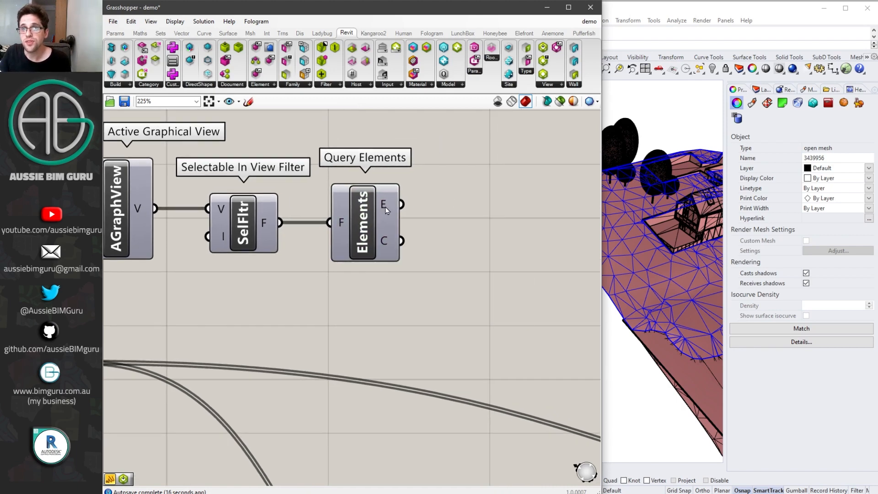
scroll(474, 213, "down", 2)
right_click_drag(314, 278, 476, 259)
scroll(419, 319, "up", 2)
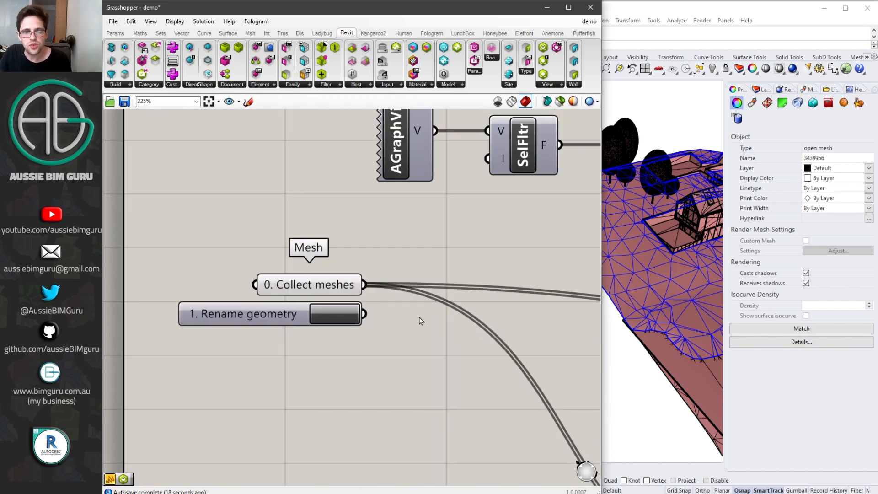
mouse_move(336, 291)
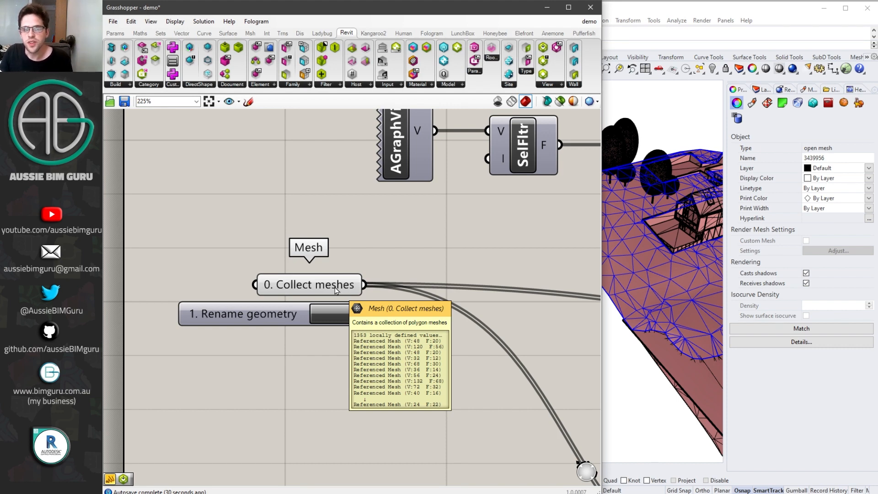
scroll(421, 276, "down", 2)
right_click_drag(493, 288, 330, 298)
right_click_drag(503, 251, 359, 256)
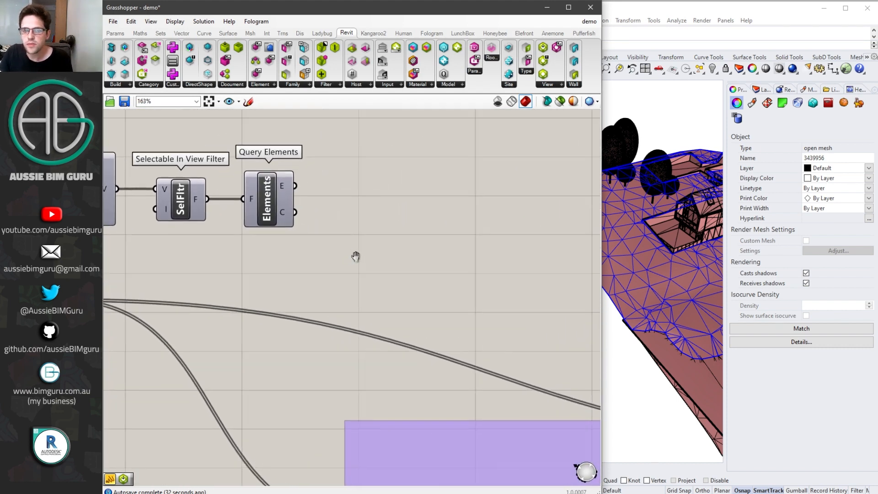
scroll(353, 203, "up", 1)
double_click(356, 205)
type("elementpar")
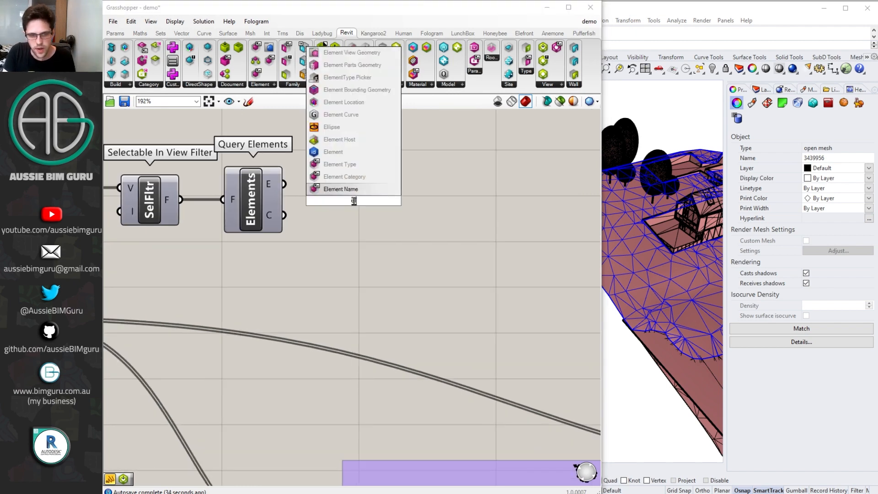
type("a")
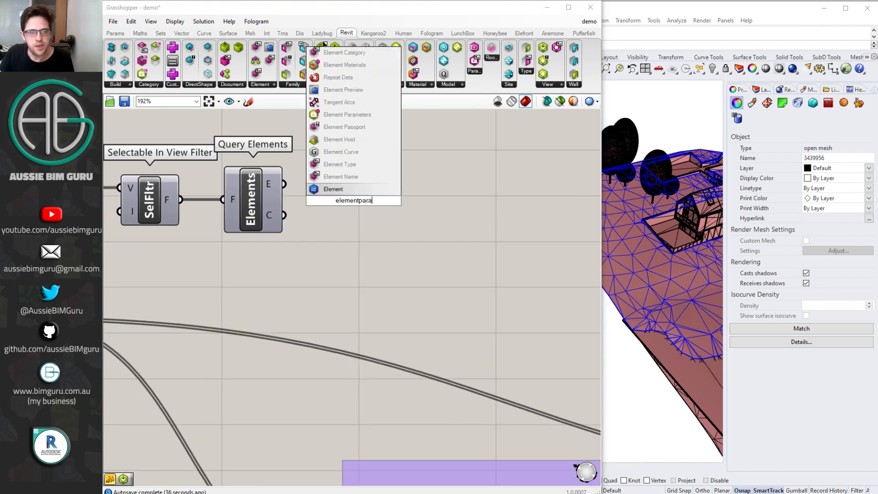
left_click(368, 117)
left_click_drag(369, 203, 384, 208)
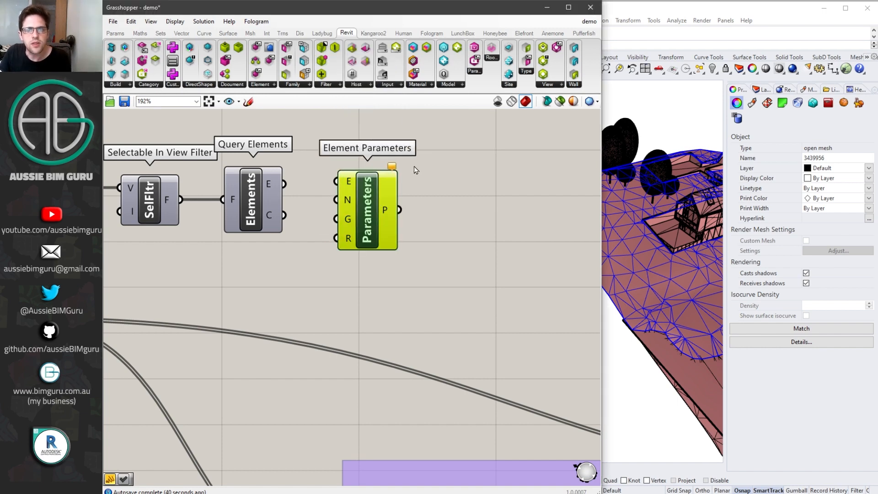
key("Delete")
Step: Add a Get Element Parameter component and connect the E output of Query Elements to its E input
left_click(259, 85)
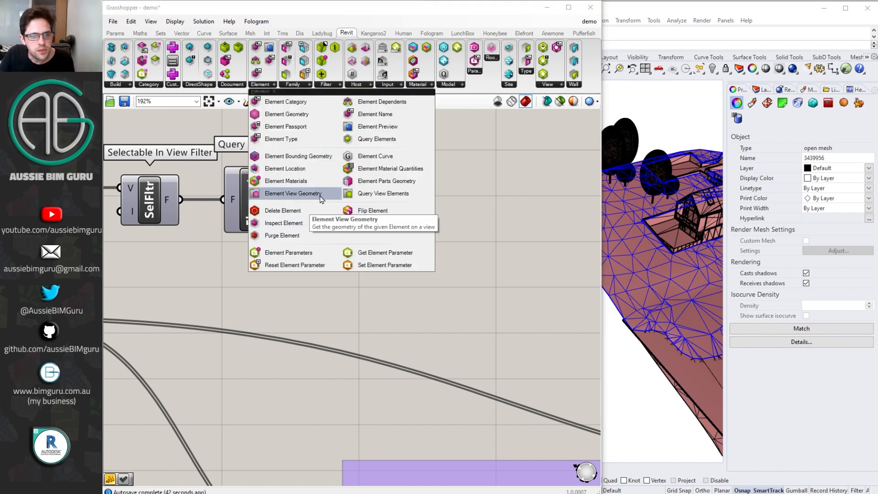
left_click(404, 253)
left_click_drag(284, 183, 388, 224)
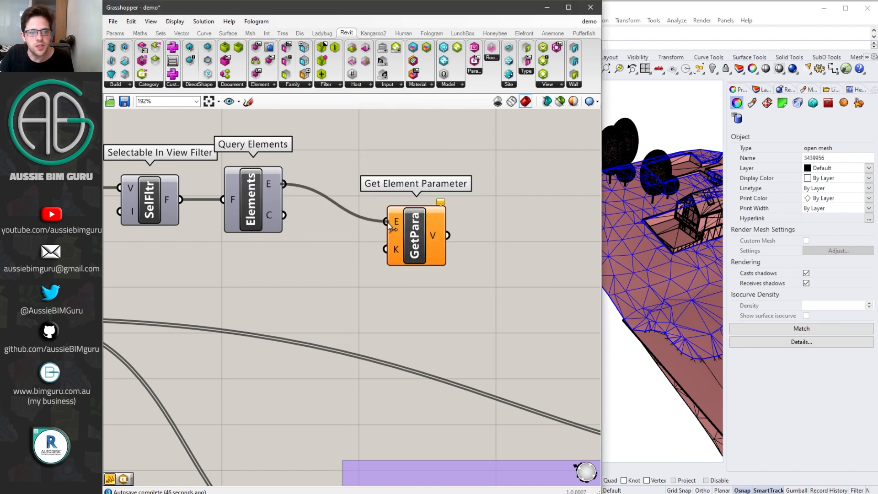
Step: Add a panel containing the text Id between Query Elements and Get Element Parameter
double_click(318, 252)
type("//")
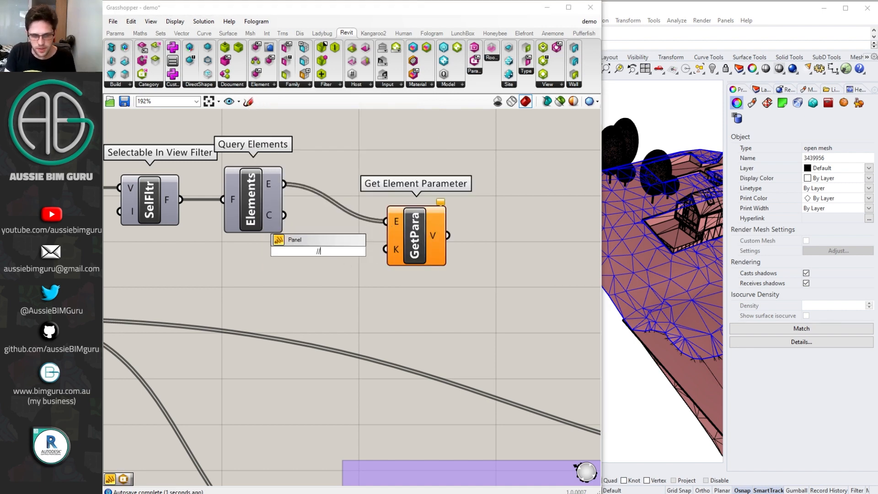
type("Id")
key("Return")
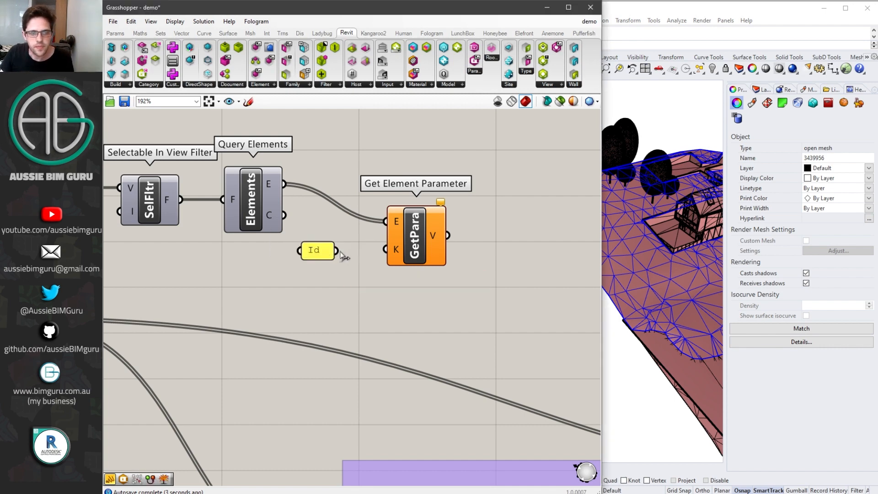
Step: Connect the Id panel to the K input of Get Element Parameter and move both closer to Query Elements
left_click_drag(337, 251, 385, 249)
left_click_drag(314, 246, 263, 245)
left_click_drag(407, 251, 355, 250)
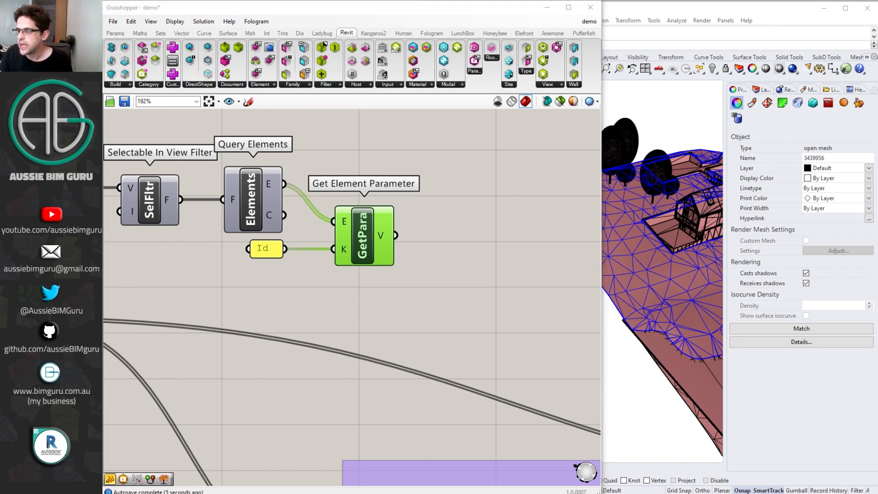
Step: Add a Find similar member component and connect the V output of Get Element Parameter to its S input
left_click(470, 258)
double_click(471, 256)
type("find si")
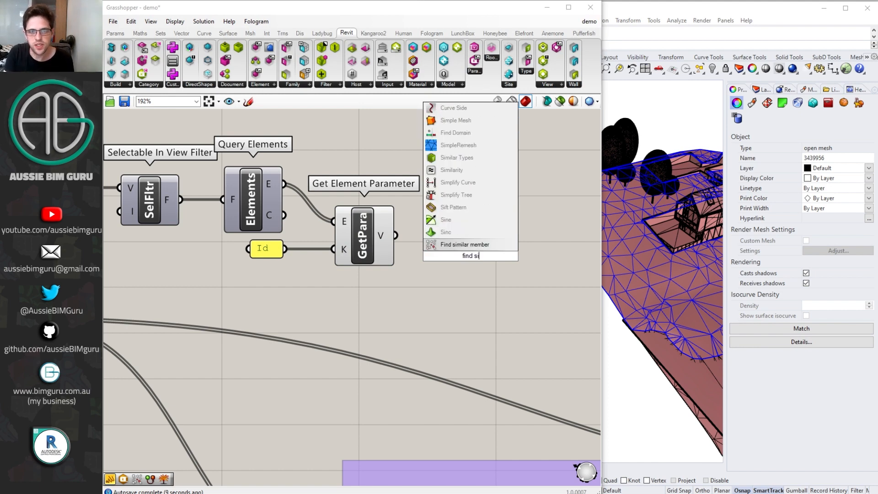
key("Return")
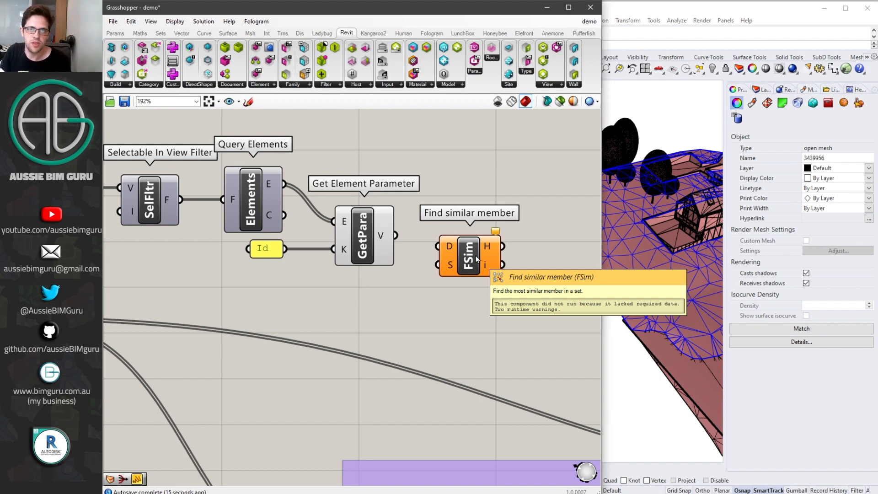
right_click_drag(476, 249, 423, 234)
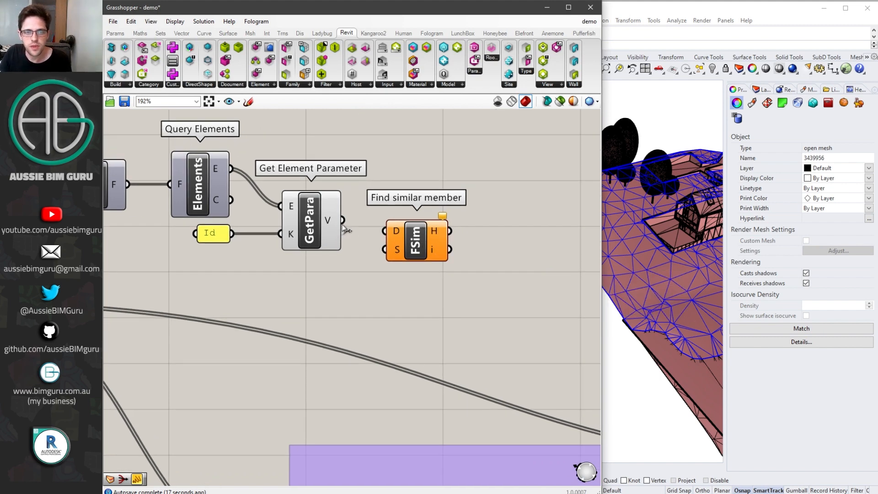
left_click_drag(355, 240, 448, 269)
Step: Move the chain from Active Graphical View to Find similar member away from the Mesh parameter to free up space
scroll(423, 266, "down", 2)
right_click_drag(384, 264, 583, 273)
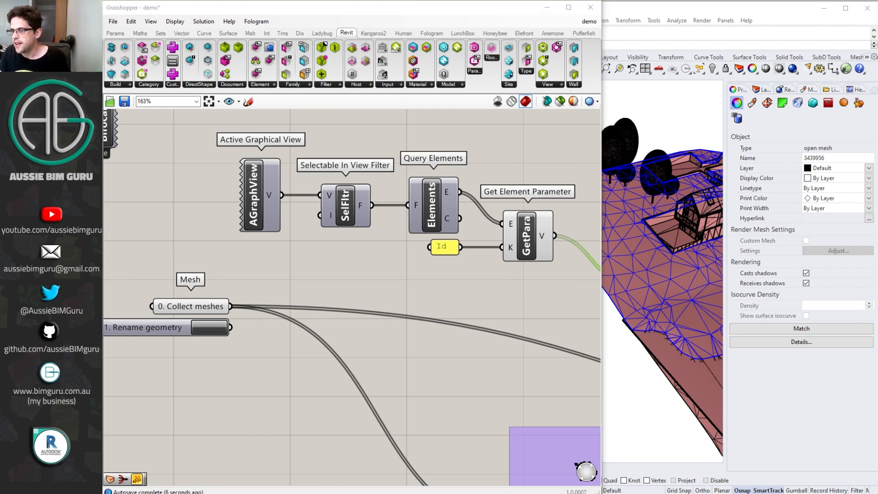
scroll(436, 270, "down", 4)
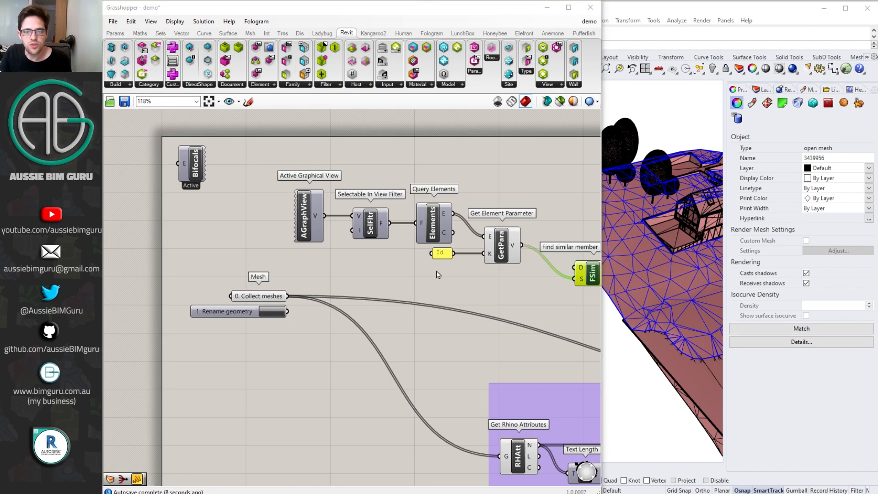
right_click(373, 265)
scroll(373, 265, "down", 1)
left_click(513, 279)
right_click_drag(518, 280, 447, 279)
left_click_drag(527, 281, 234, 188)
left_click_drag(257, 214, 359, 191)
left_click(258, 264)
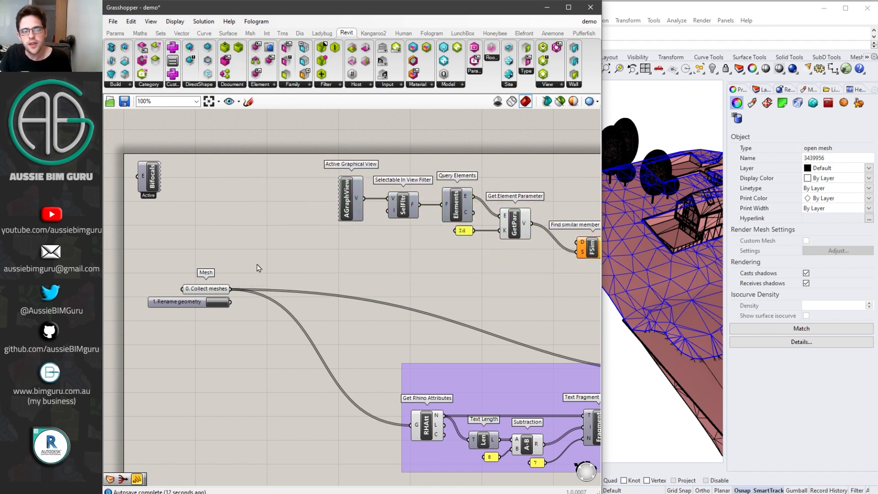
Step: Add a Stream Filter component above the Mesh parameter and connect 0. Collect meshes to its input 1
scroll(238, 280, "up", 3)
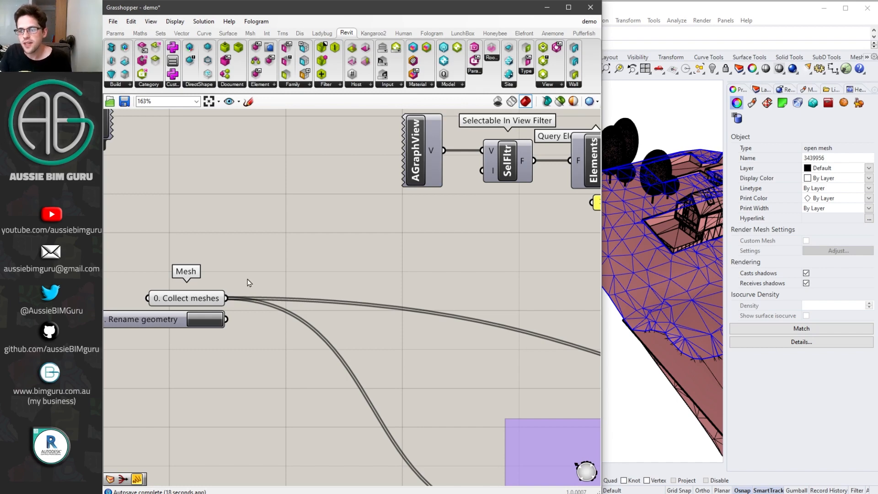
double_click(320, 253)
type("stream fil")
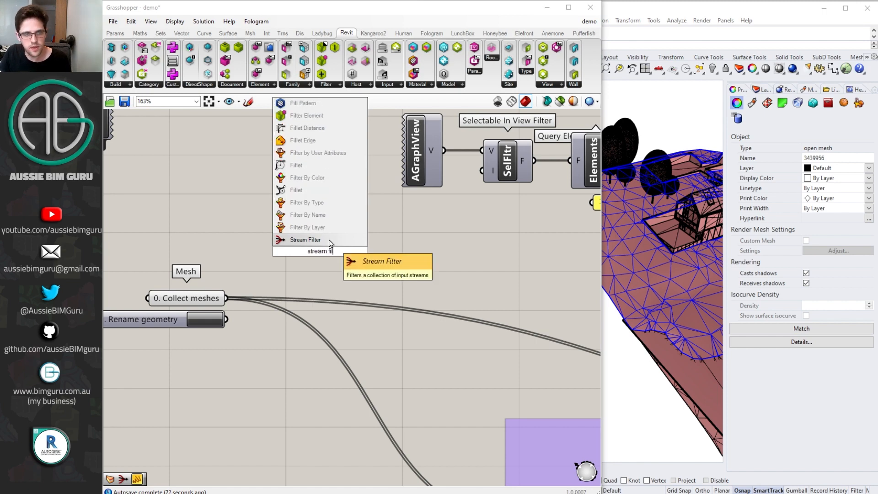
key("Return")
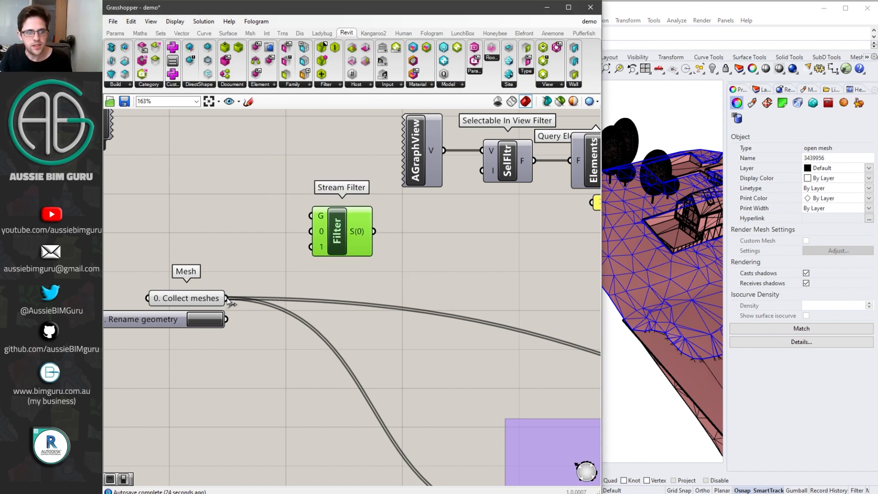
left_click_drag(226, 298, 327, 236)
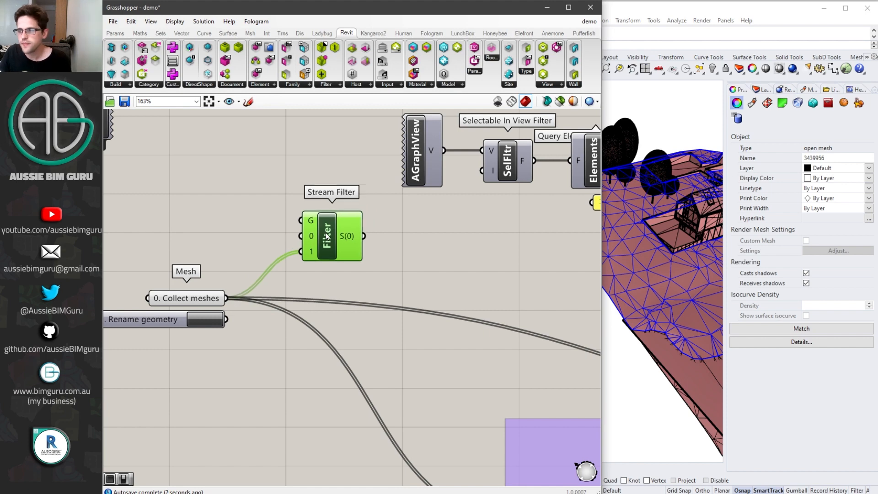
left_click(258, 211)
right_click_drag(264, 211, 327, 210)
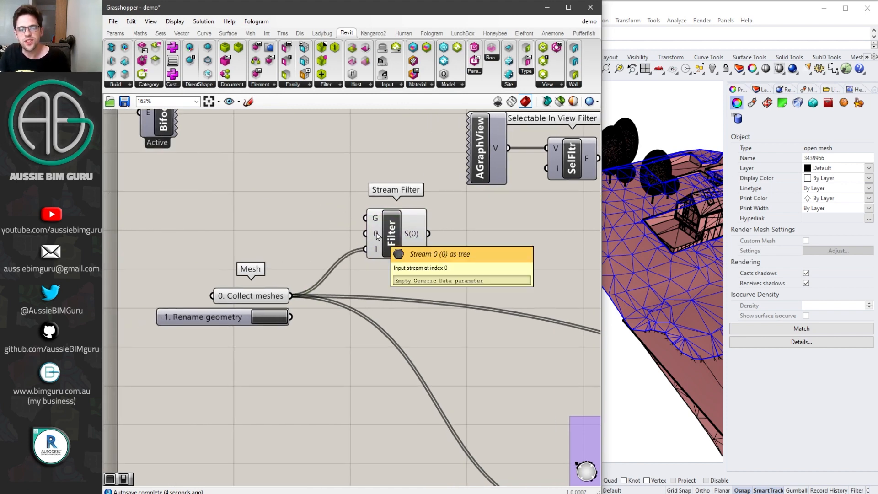
Step: Add a False Start Toggle, name it 2. Send geometry and place it beneath 1. Rename geometry
double_click(267, 219)
type("false")
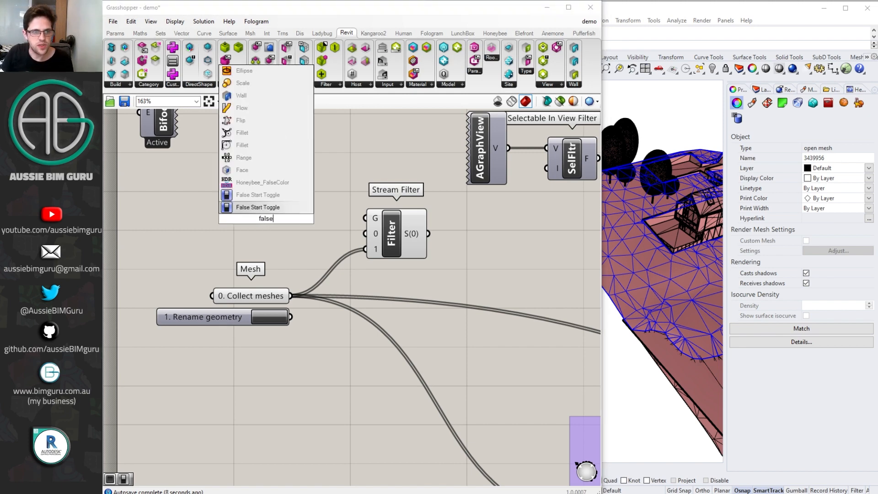
left_click(269, 196)
left_click_drag(253, 221, 248, 242)
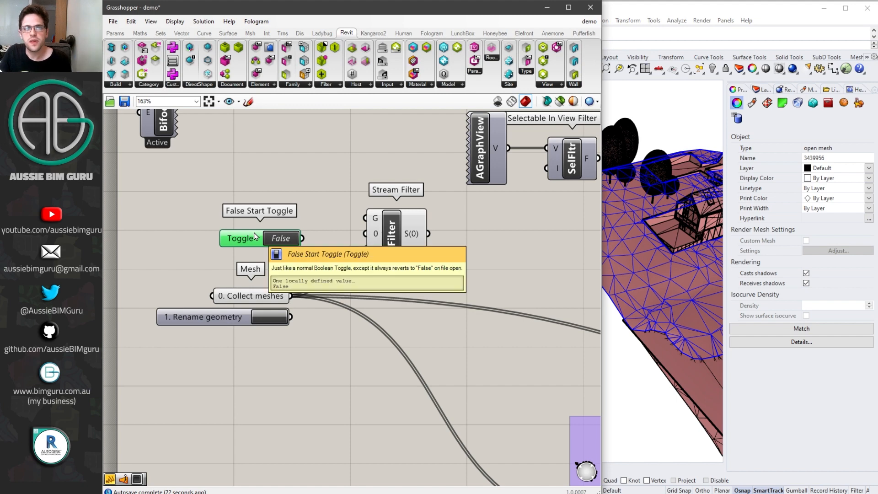
right_click(247, 239)
double_click(274, 241)
type("2. Send geometry")
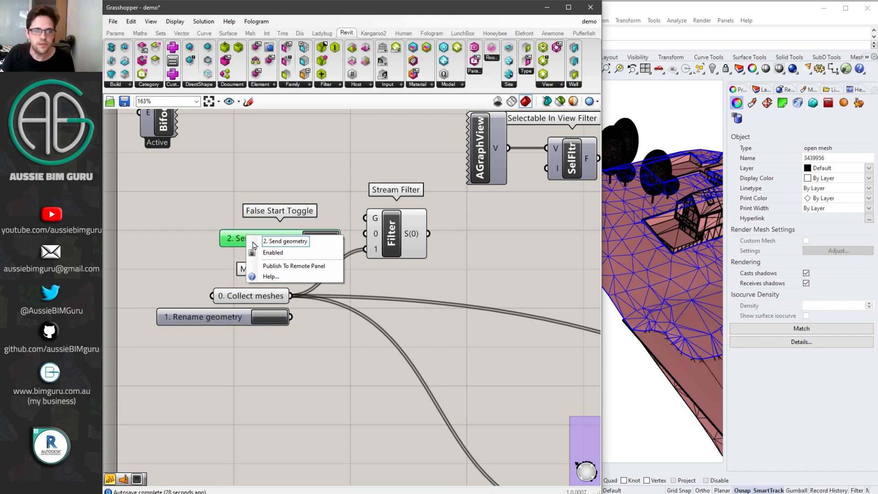
key("Return")
left_click_drag(237, 240, 185, 342)
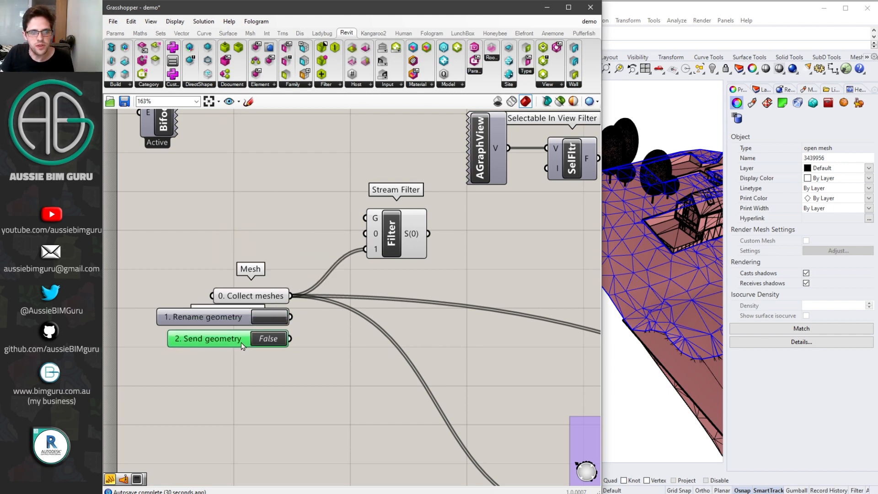
Step: Connect the 2. Send geometry toggle to the G input of Stream Filter and set it to True
left_click_drag(290, 339, 366, 219)
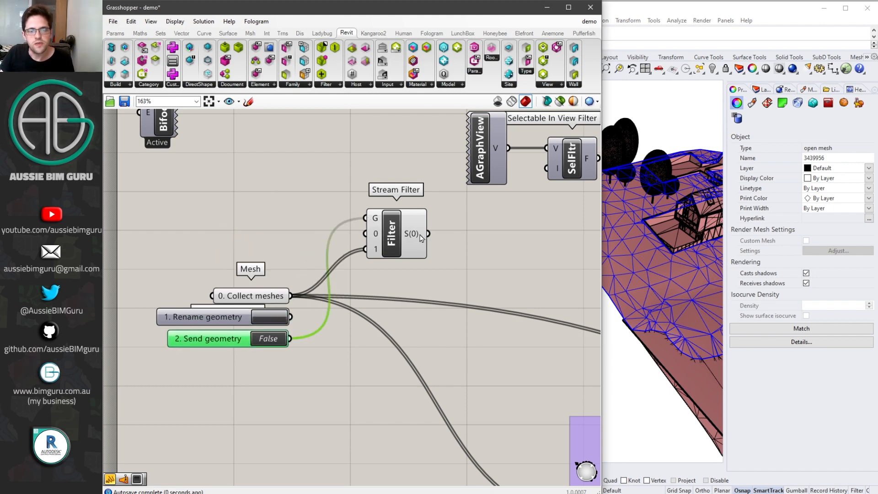
left_click(272, 344)
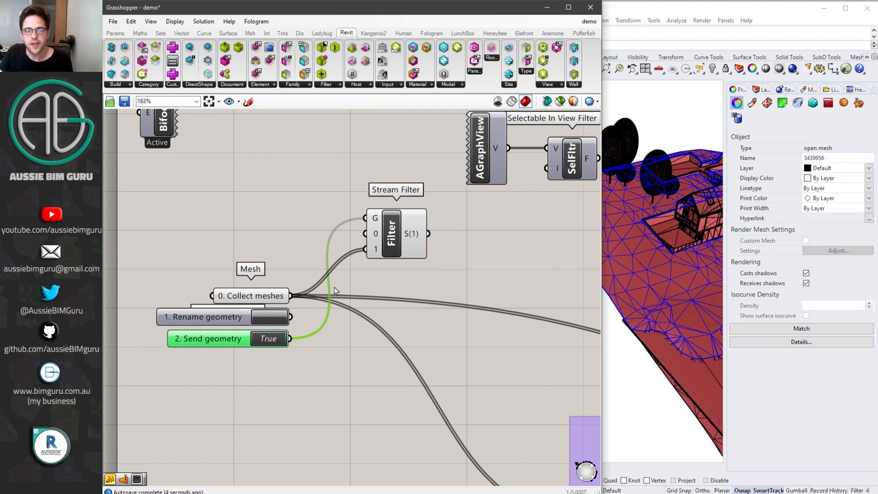
Step: Turn off the geometry preview of Stream Filter and of the 0. Collect meshes parameter
left_click(379, 237)
right_click(388, 230)
left_click(425, 249)
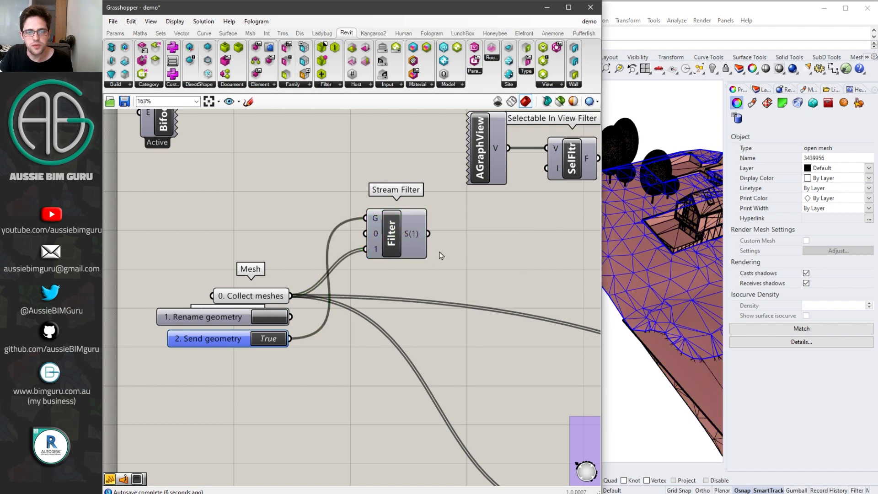
left_click(267, 295)
right_click(259, 295)
left_click(298, 313)
Step: Add a Get Rhino Attributes component beside Stream Filter and connect the filter's S output to its G input
right_click_drag(465, 290, 319, 270)
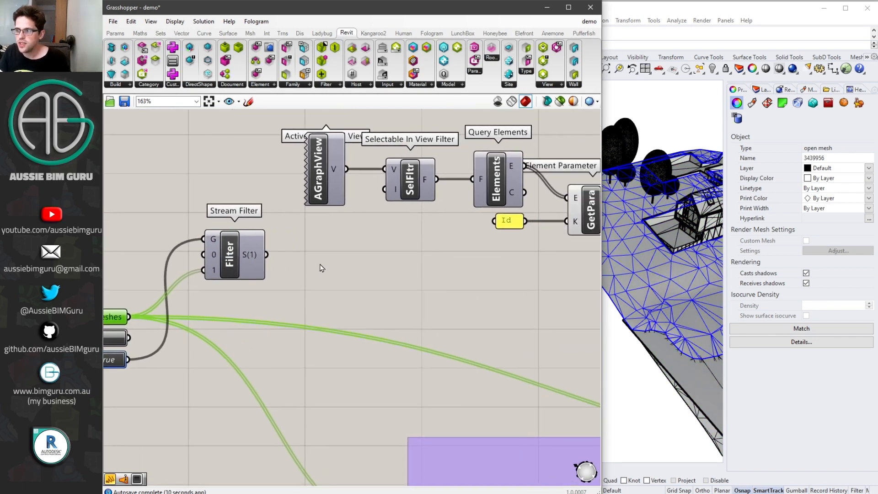
double_click(321, 264)
type("getr")
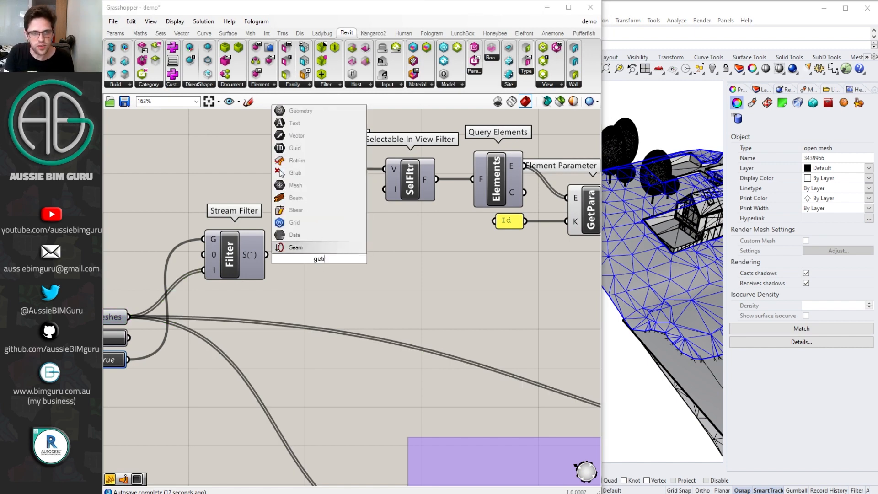
type("hinoattr")
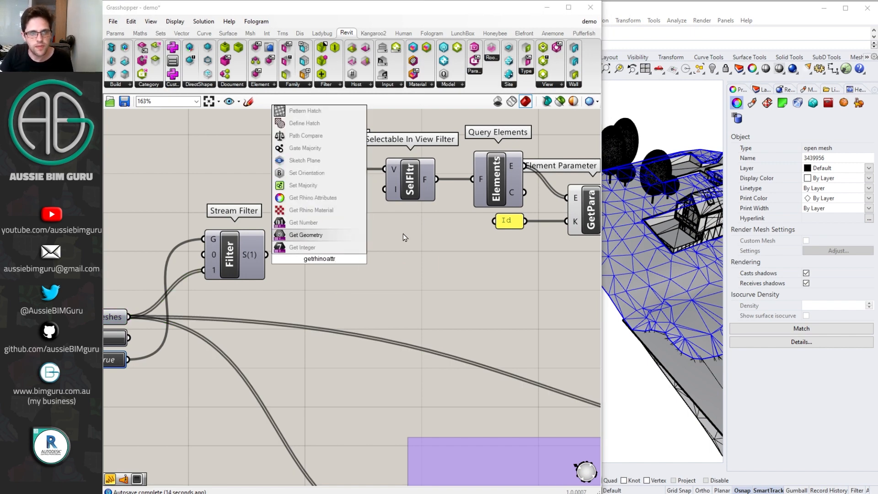
left_click(331, 200)
left_click_drag(316, 269, 323, 250)
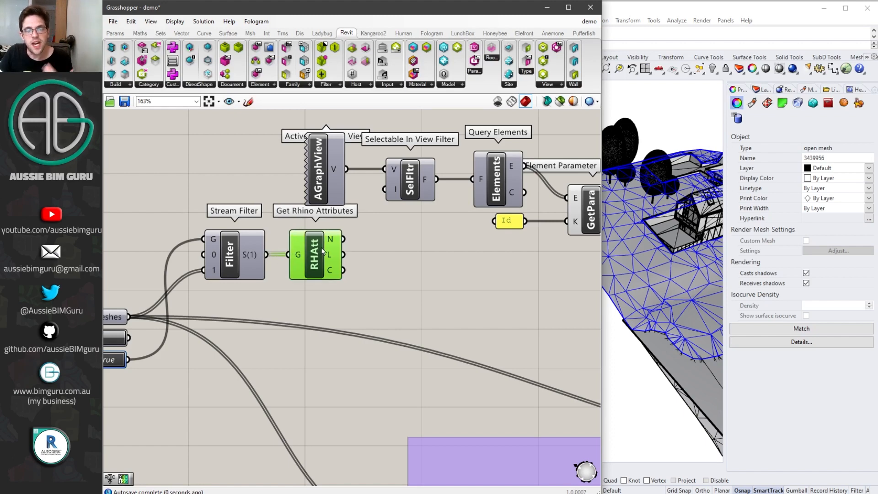
Step: Shift Stream Filter and Get Rhino Attributes slightly down and inspect the names at the N output
scroll(354, 246, "down", 1)
right_click_drag(373, 262, 420, 237)
left_click_drag(406, 265, 306, 229)
left_click_drag(305, 227, 306, 236)
left_click(266, 193)
scroll(388, 234, "up", 2)
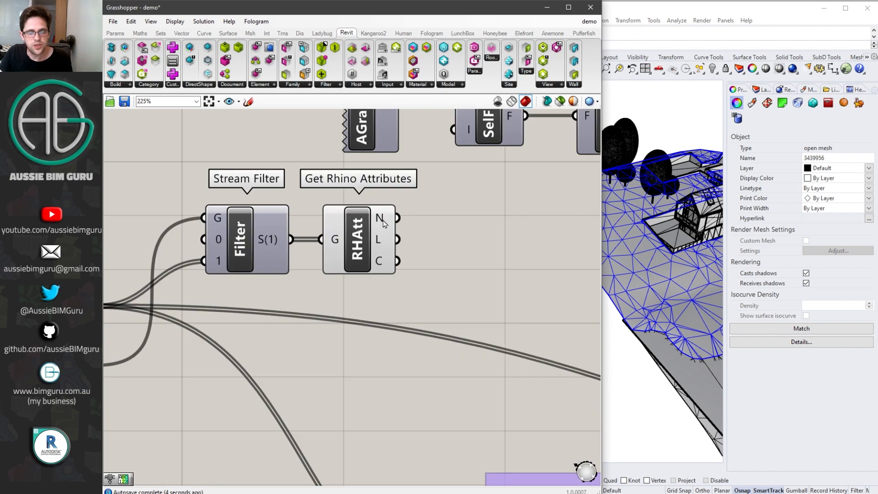
mouse_move(384, 223)
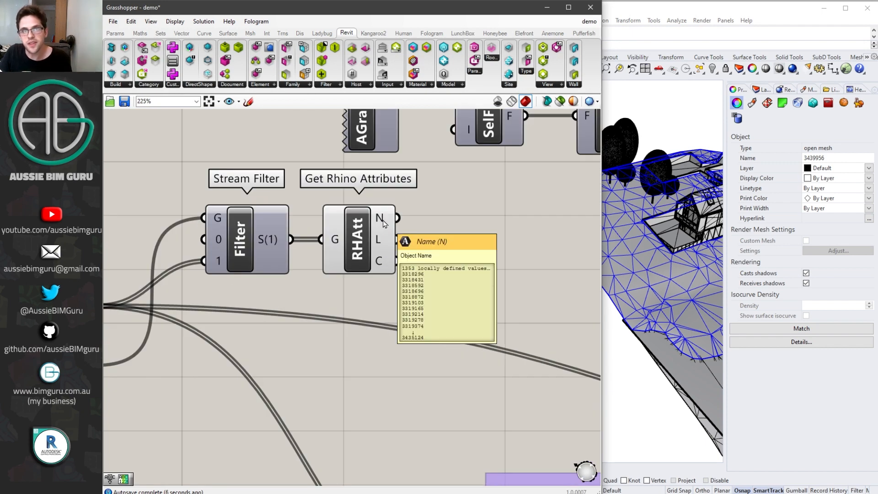
Step: Connect the N output of Get Rhino Attributes to the D input of Find similar member and inspect its i output
right_click_drag(496, 225, 240, 245)
scroll(347, 250, "down", 1)
scroll(241, 245, "down", 1)
left_click_drag(152, 227, 505, 223)
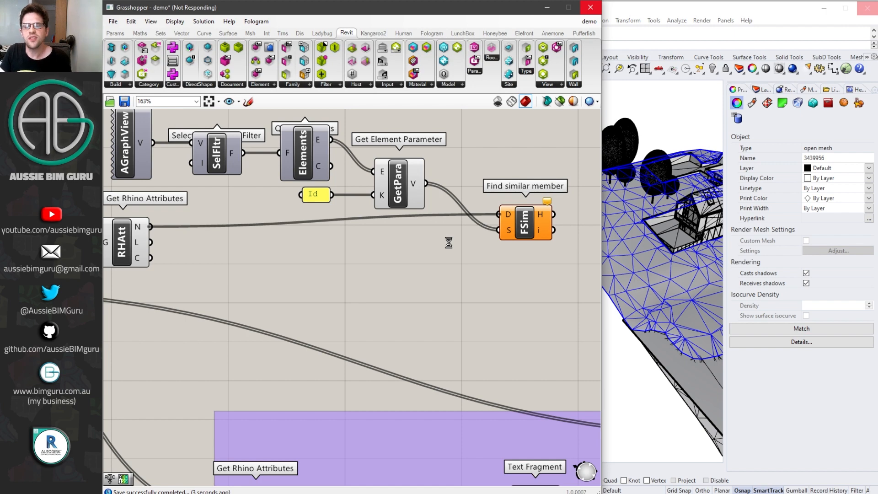
left_click(525, 223)
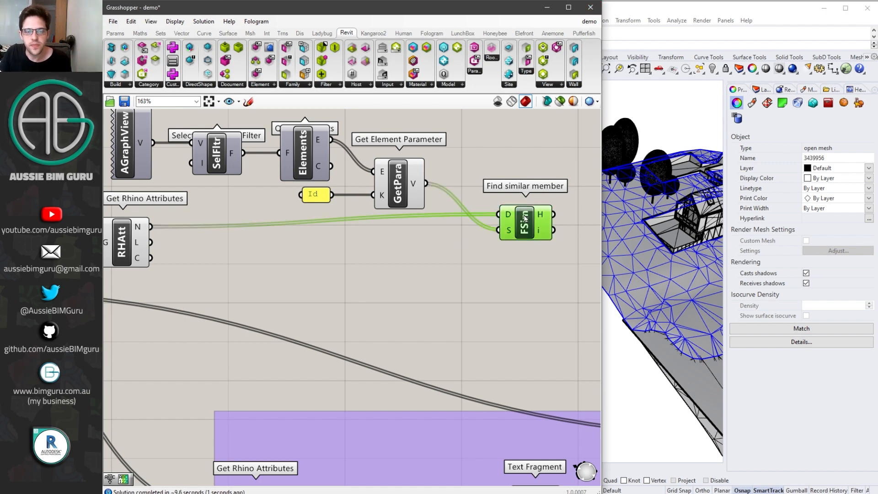
scroll(526, 229, "up", 2)
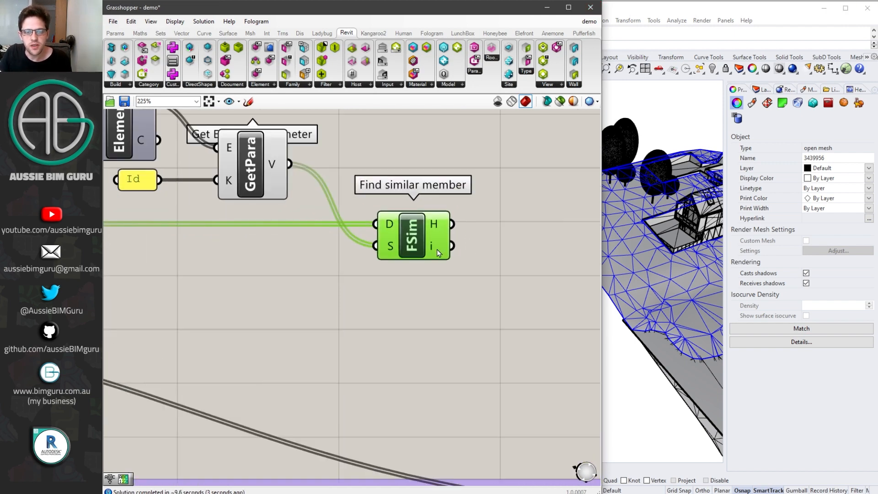
mouse_move(437, 249)
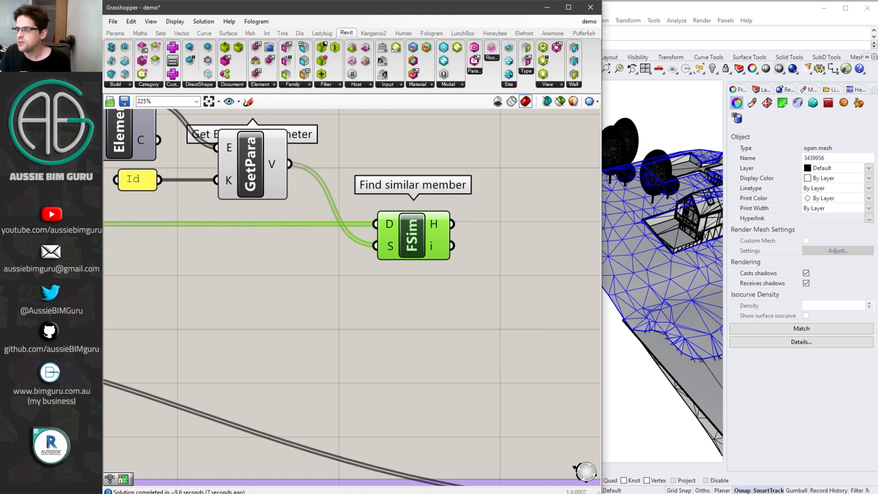
Step: Add an Element Category component above Find similar member and connect the E output of Query Elements to its E input
right_click_drag(513, 185, 508, 264)
scroll(508, 264, "down", 1)
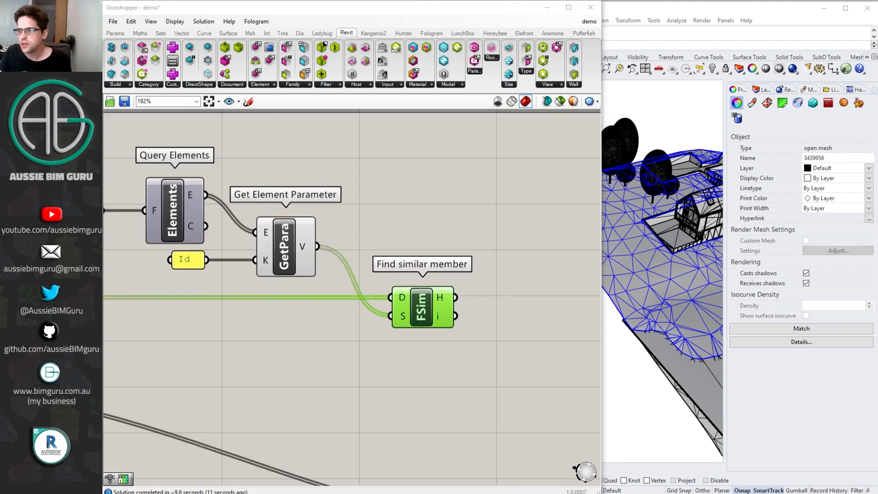
double_click(423, 189)
type("element.cae")
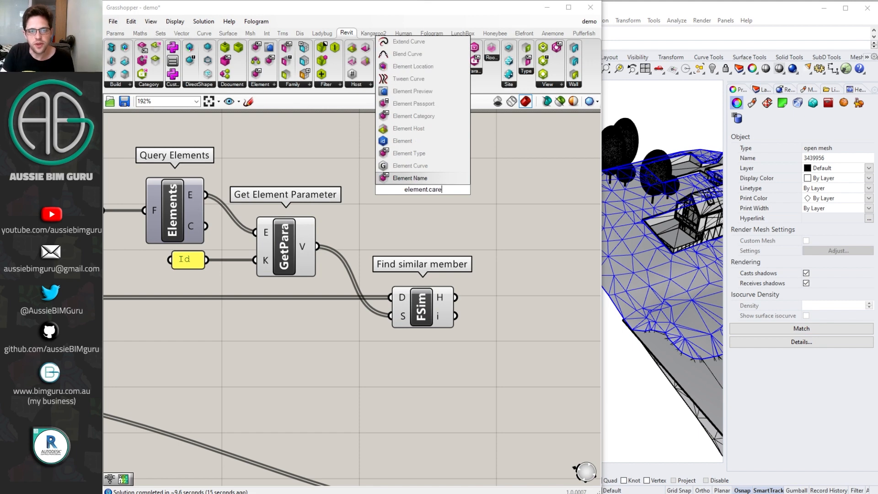
key("BackSpace")
type("tegory")
key("Return")
left_click_drag(206, 195, 411, 194)
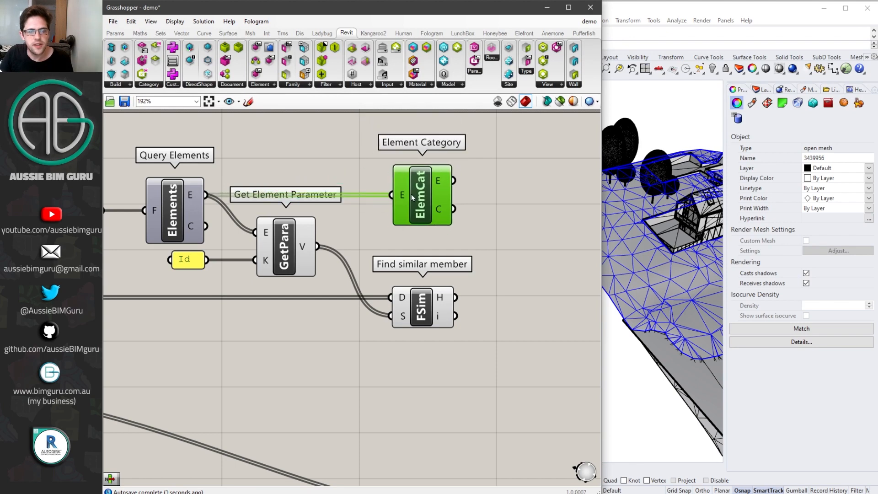
left_click(512, 194)
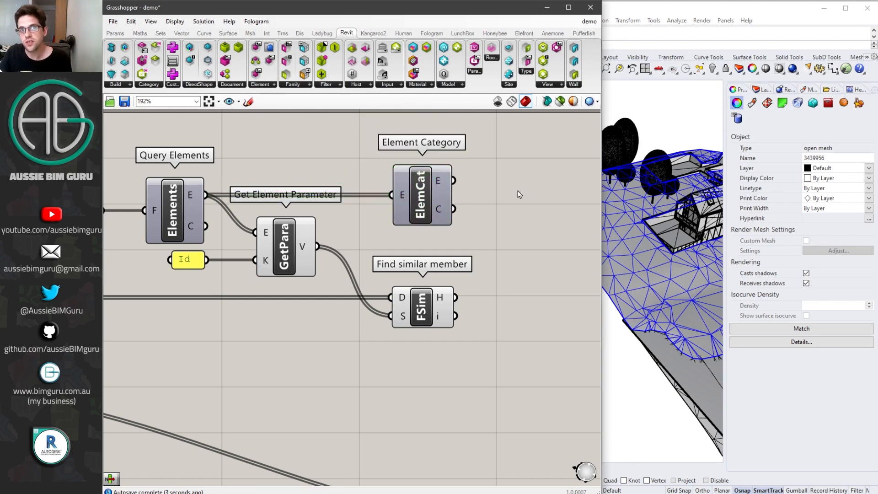
Step: Add a List Item component, feeding its L input from Element Category's E output and its i input from Find similar member's i output
right_click_drag(520, 204, 355, 204)
double_click(370, 198)
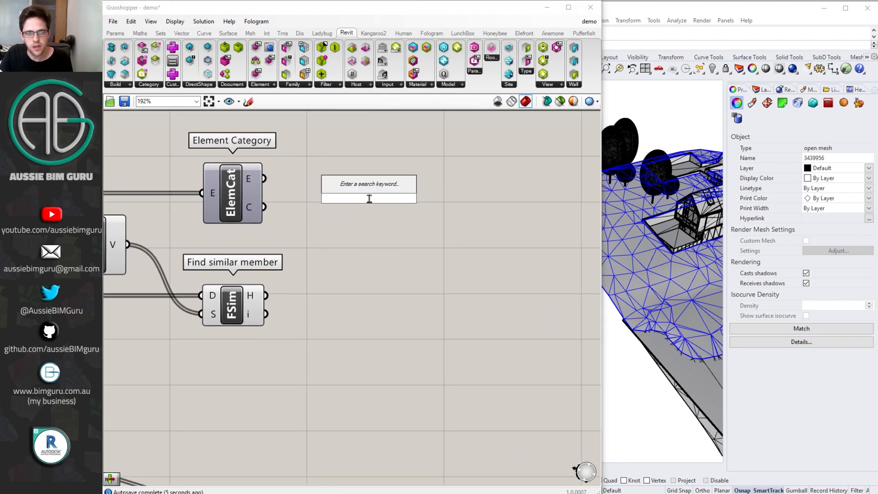
type("list item")
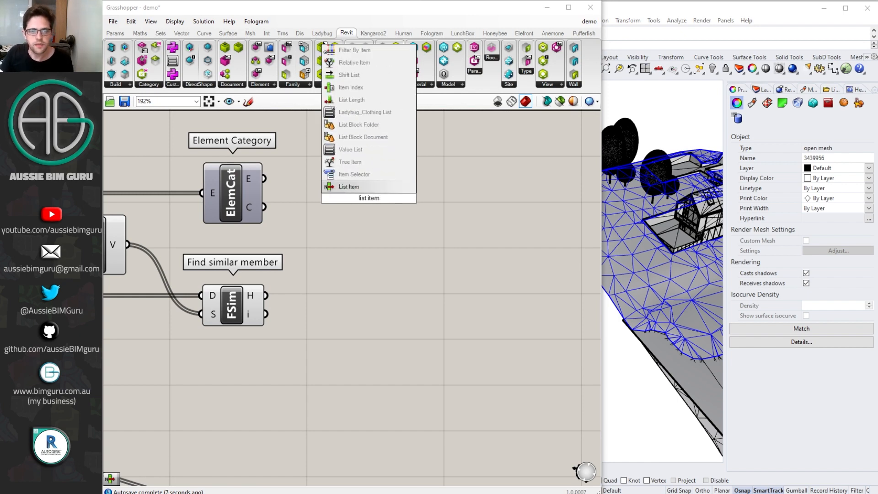
key("Return")
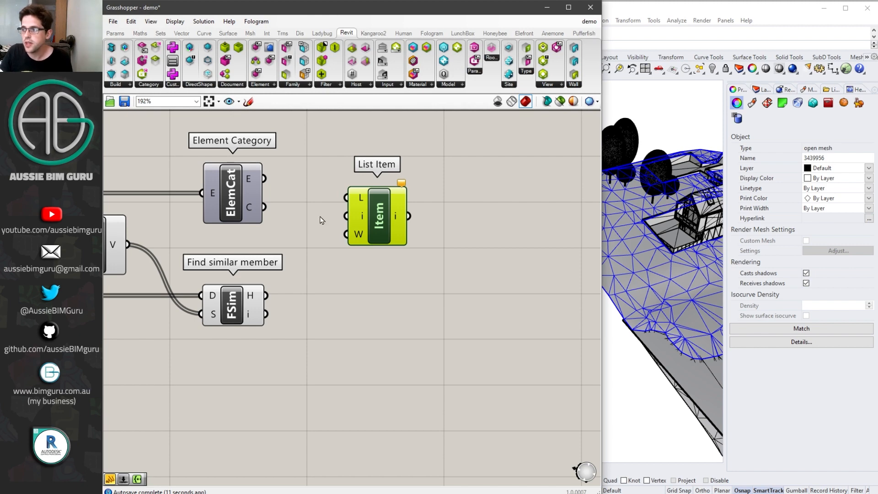
left_click_drag(264, 179, 347, 198)
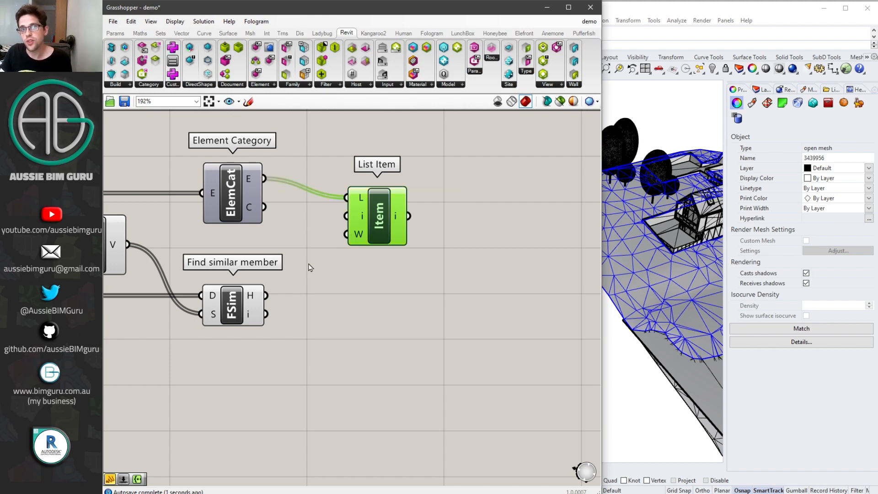
left_click_drag(265, 314, 350, 221)
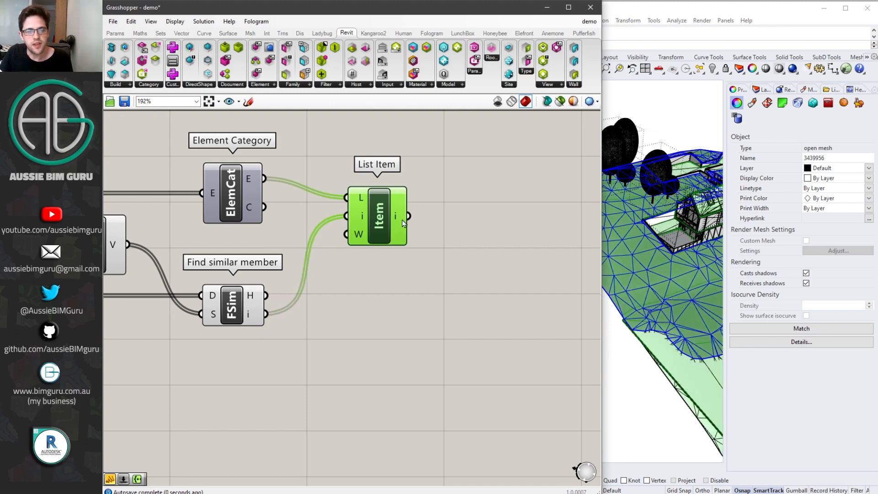
Step: Replace the source of List Item's L input with the C output of Element Category and inspect the resulting items
mouse_move(399, 221)
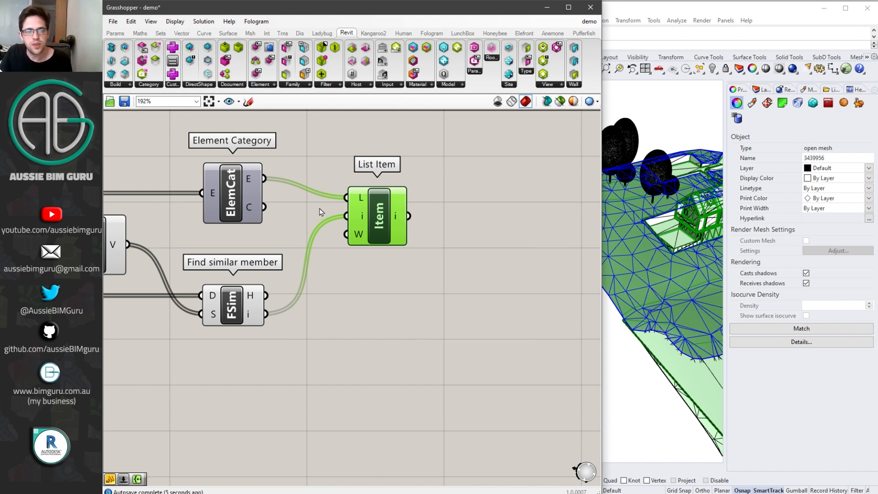
left_click_drag(264, 207, 386, 220)
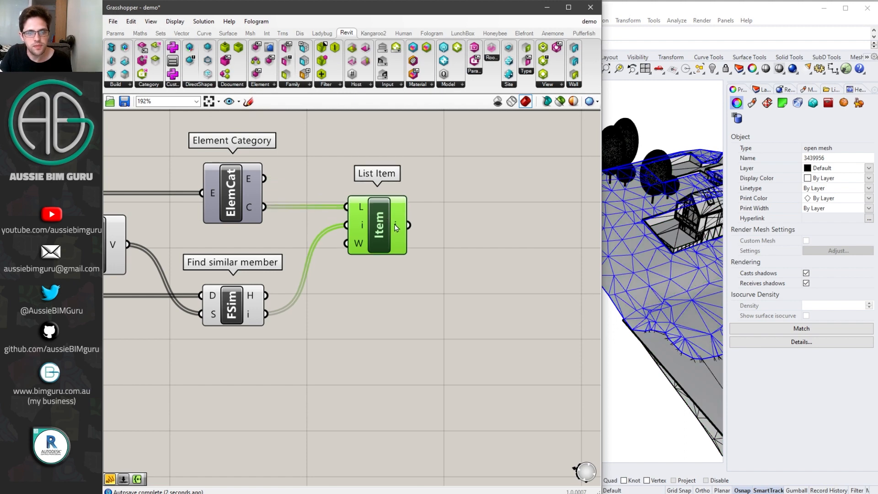
mouse_move(396, 227)
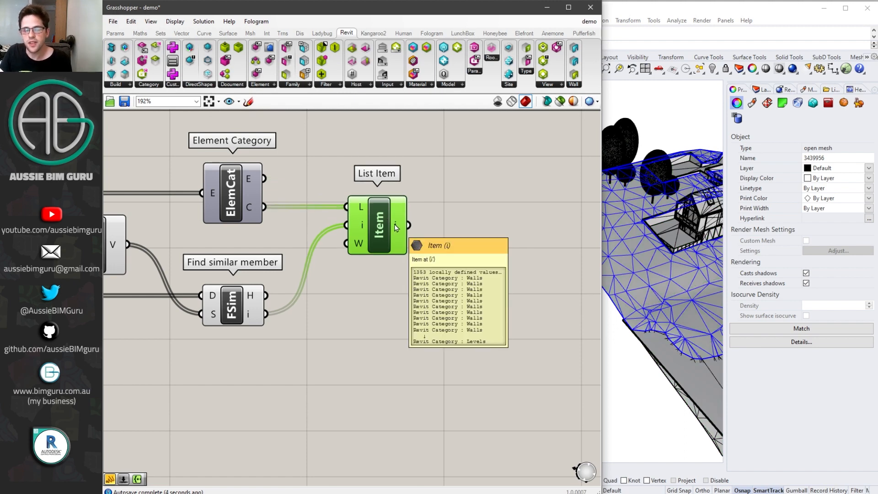
Step: Group the category-lookup components from Stream Filter and Active Graphical View through to List Item
scroll(474, 250, "down", 4)
right_click_drag(155, 330, 389, 282)
scroll(389, 283, "up", 1)
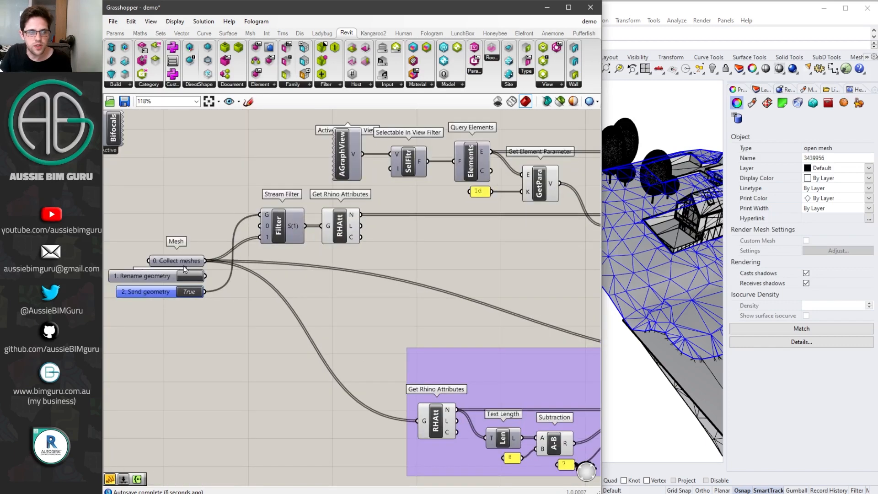
right_click_drag(473, 259, 412, 268)
scroll(426, 270, "down", 1)
right_click_drag(596, 256, 538, 252)
left_click_drag(563, 259, 158, 149)
right_click(378, 131)
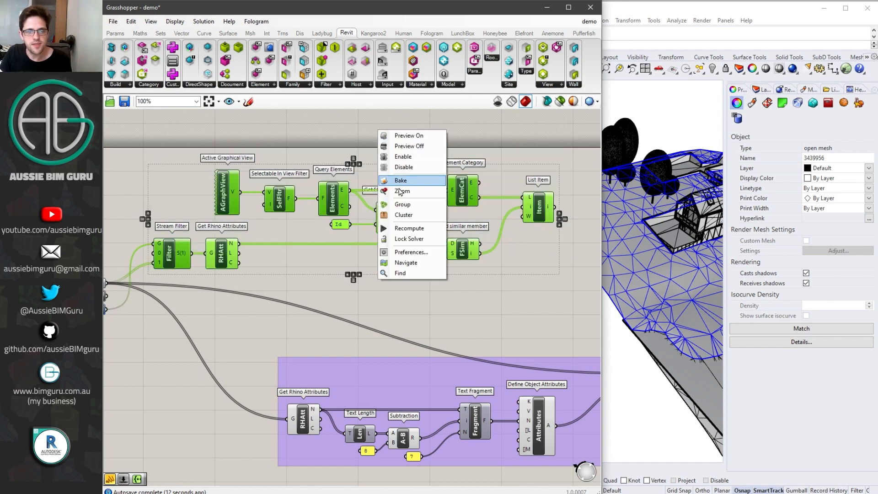
left_click(401, 204)
Step: Shift the category-lookup group and the renaming group below it to roughly align their ends, and save the definition
left_click_drag(398, 179, 528, 180)
right_click_drag(397, 271, 199, 255)
left_click_drag(401, 354, 435, 356)
left_click(453, 311)
right_click_drag(459, 301, 413, 303)
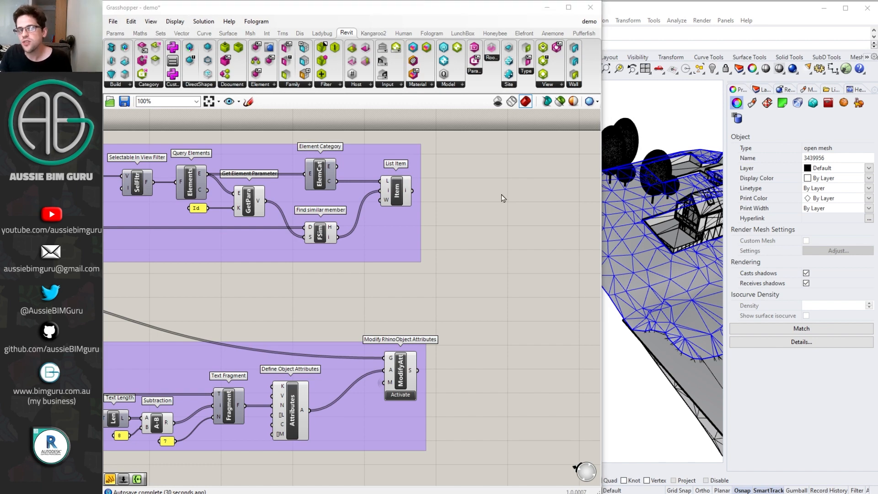
left_click(490, 200)
scroll(487, 205, "down", 1)
right_click_drag(500, 207, 391, 224)
key("ctrl+s")
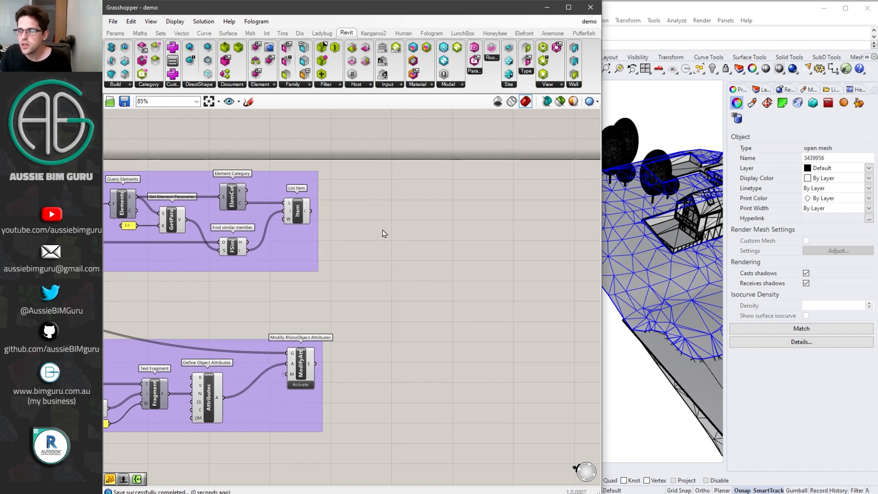
Step: Add a Category Identity component, connect List Item's i output to its C input, and inspect the names at its N output
scroll(388, 236, "up", 1)
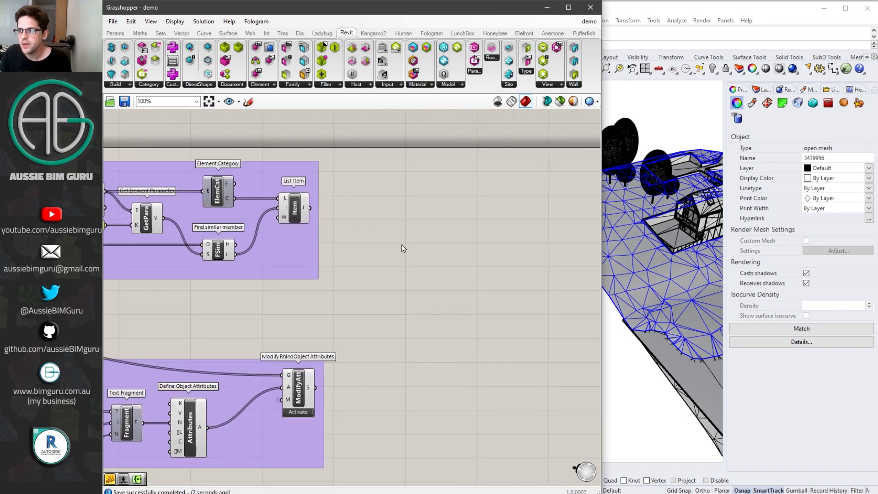
double_click(402, 245)
type("category iden")
left_click(412, 220)
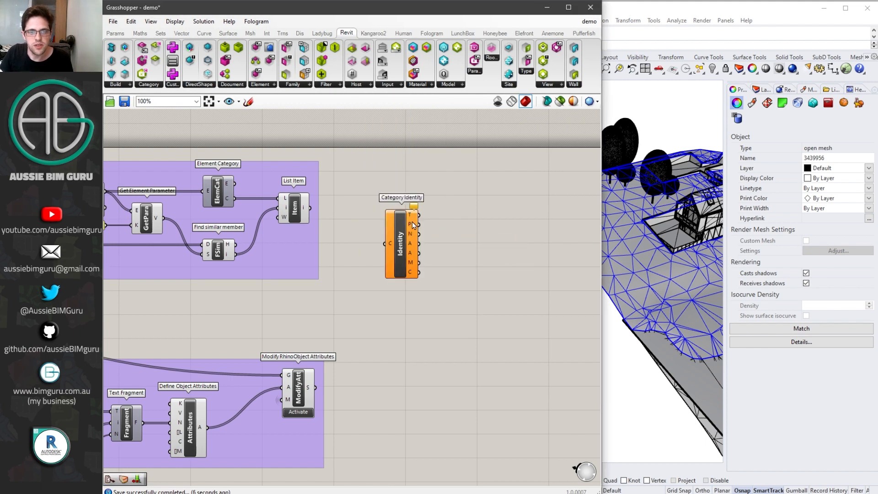
left_click_drag(389, 243, 386, 243)
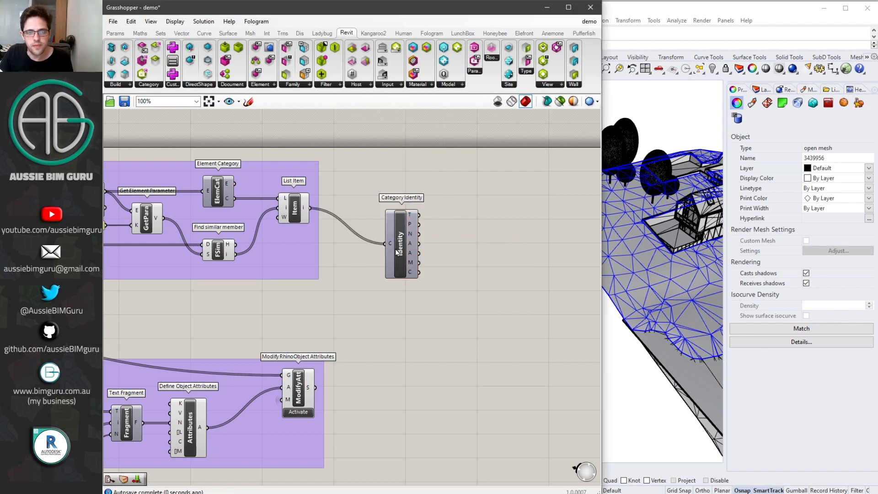
left_click(396, 213)
left_click(479, 211)
scroll(447, 227, "up", 3)
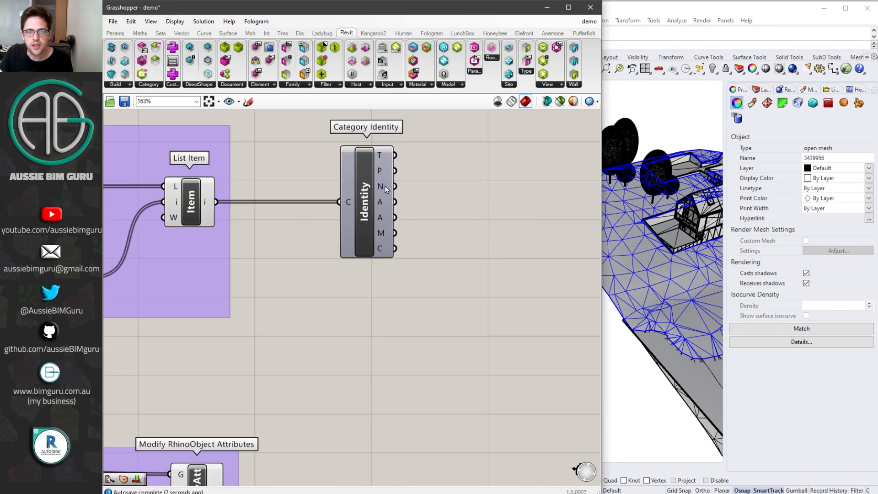
mouse_move(382, 187)
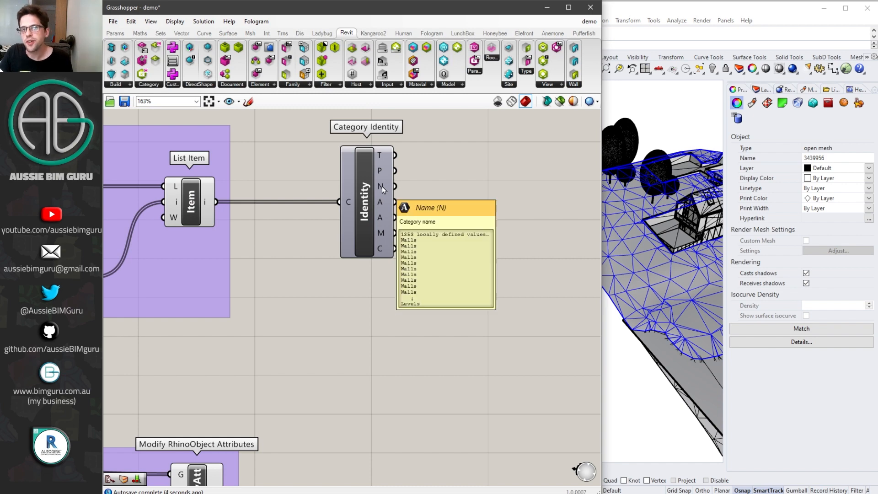
Step: Add a Create Set component and connect the N output of Category Identity to its L input
double_click(475, 198)
type("create set")
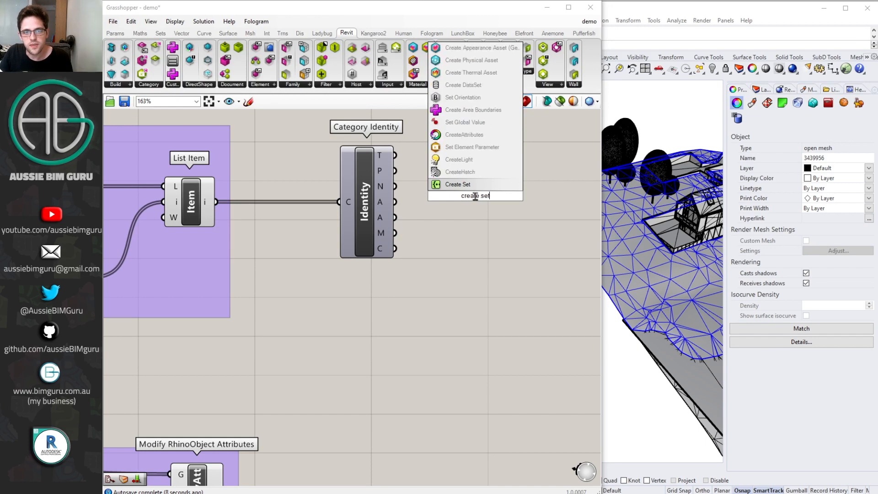
left_click(463, 188)
left_click_drag(394, 187, 451, 192)
left_click(495, 188)
mouse_move(474, 183)
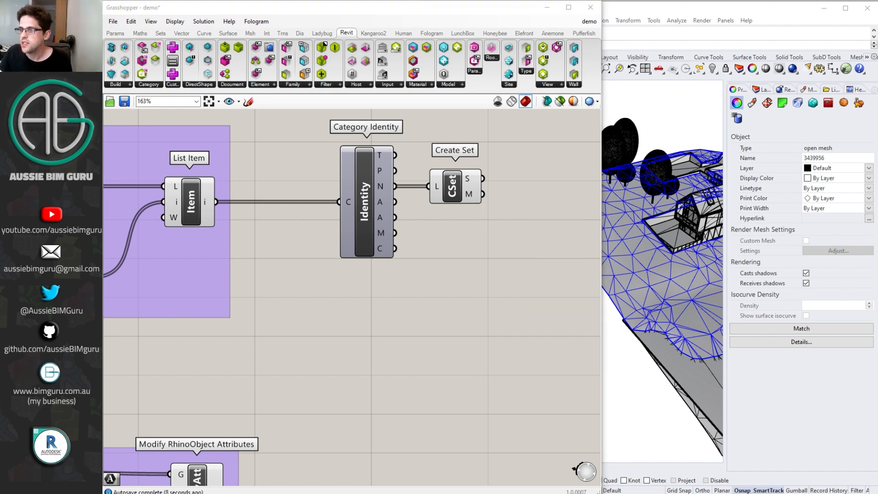
left_click(495, 217)
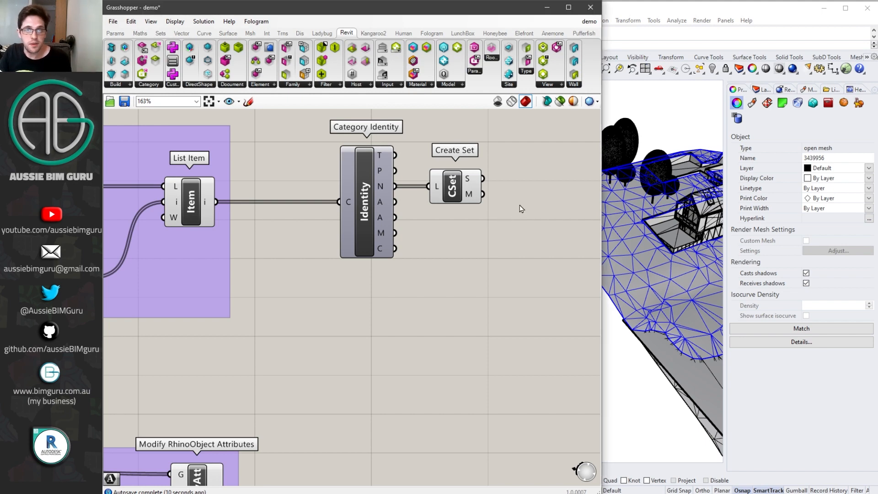
Step: Add a List Length component and connect the S output of Create Set to its L input
right_click_drag(523, 203, 376, 217)
double_click(419, 221)
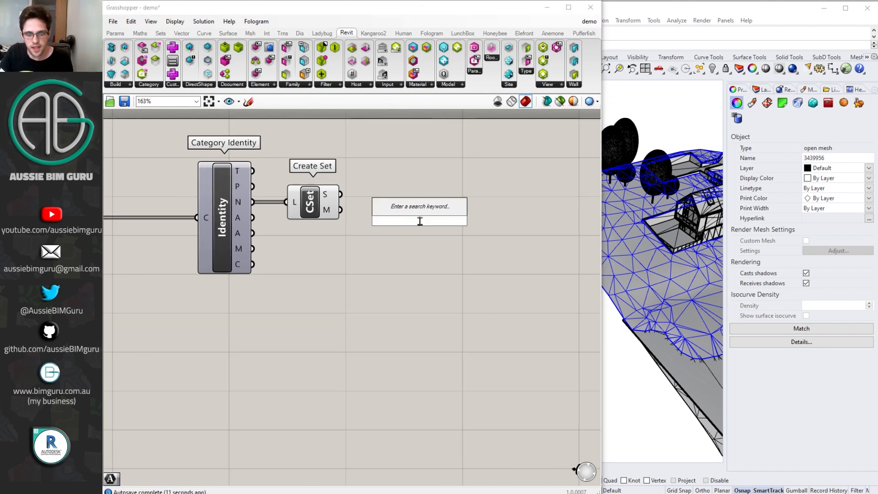
type("list length")
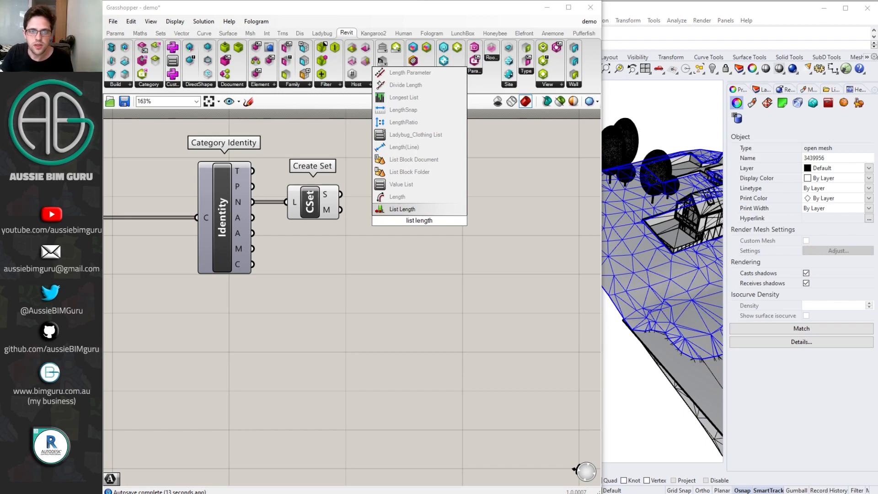
left_click(414, 210)
left_click_drag(341, 194, 398, 240)
scroll(407, 250, "up", 3)
Step: Apply the expression x-1 to the L output of List Length
right_click(420, 235)
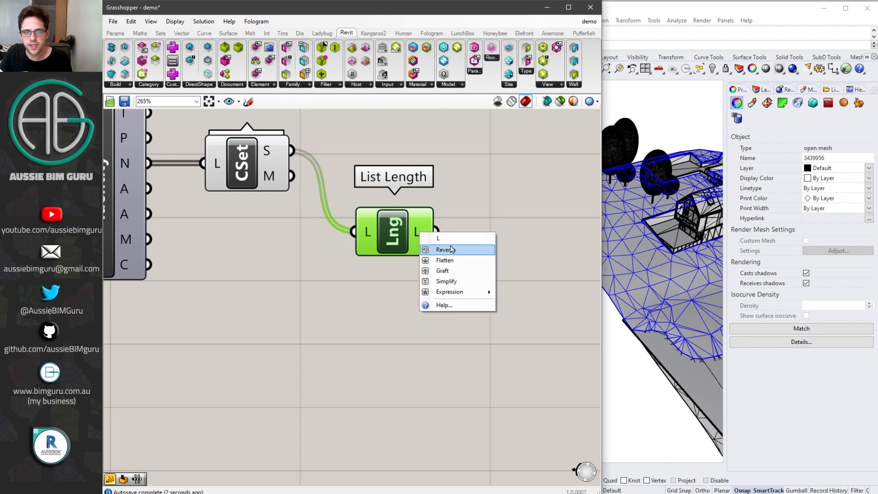
mouse_move(460, 295)
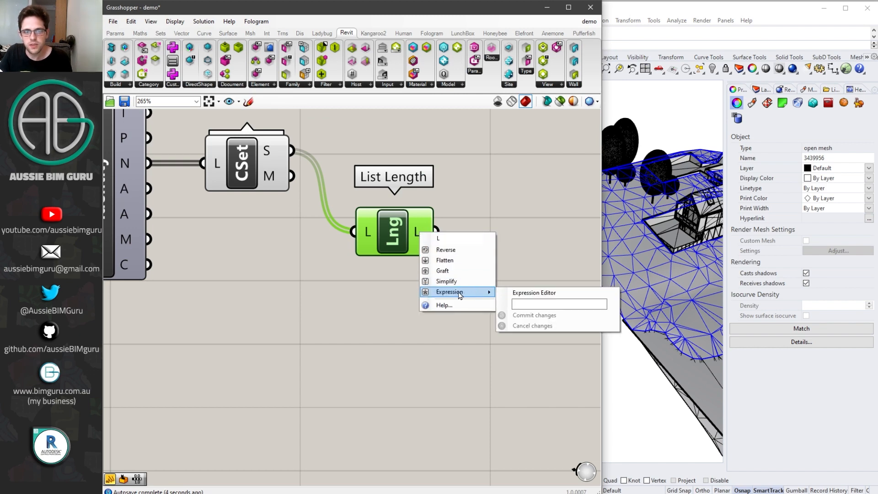
left_click(544, 304)
type("x")
type("1")
left_click(541, 313)
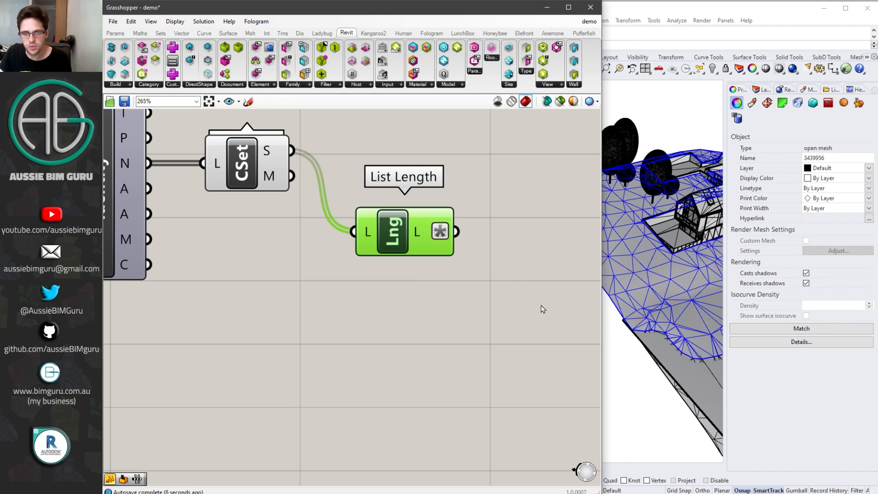
left_click(527, 235)
Step: Add a Range component beside List Length and connect the length output to its N input
right_click_drag(527, 234, 444, 260)
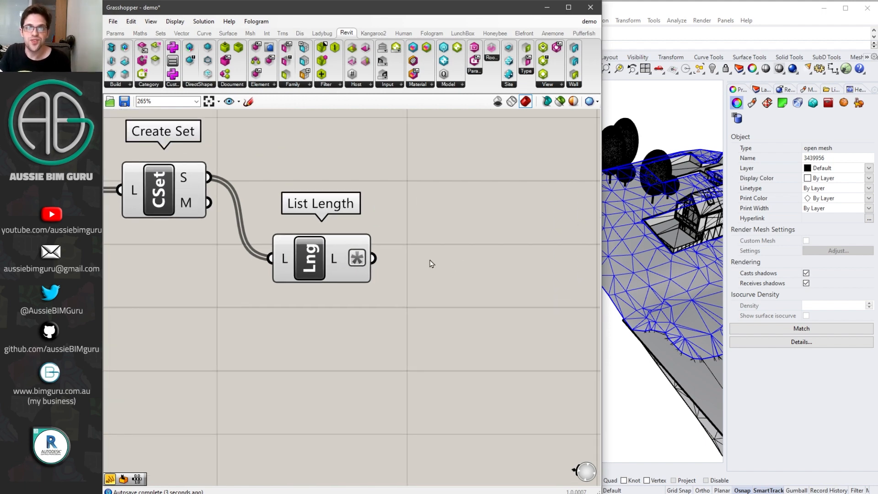
double_click(440, 255)
type("range")
left_click(440, 254)
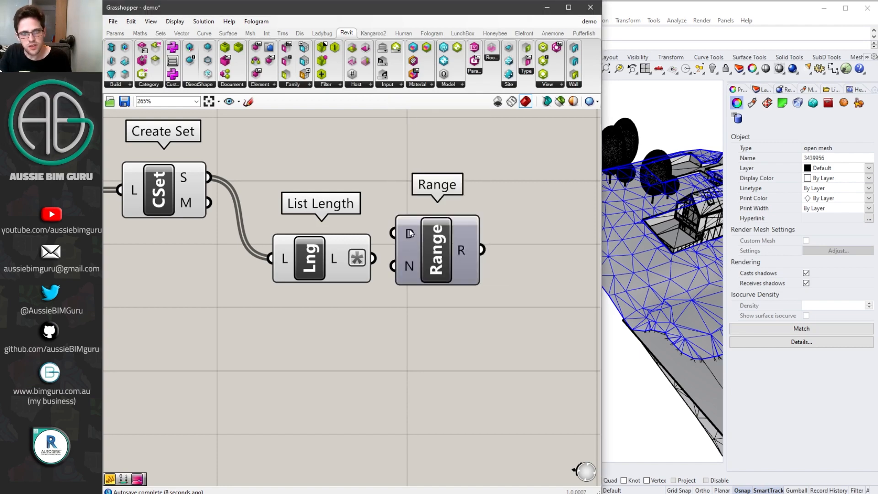
mouse_move(412, 233)
left_click_drag(378, 260, 437, 258)
mouse_move(476, 246)
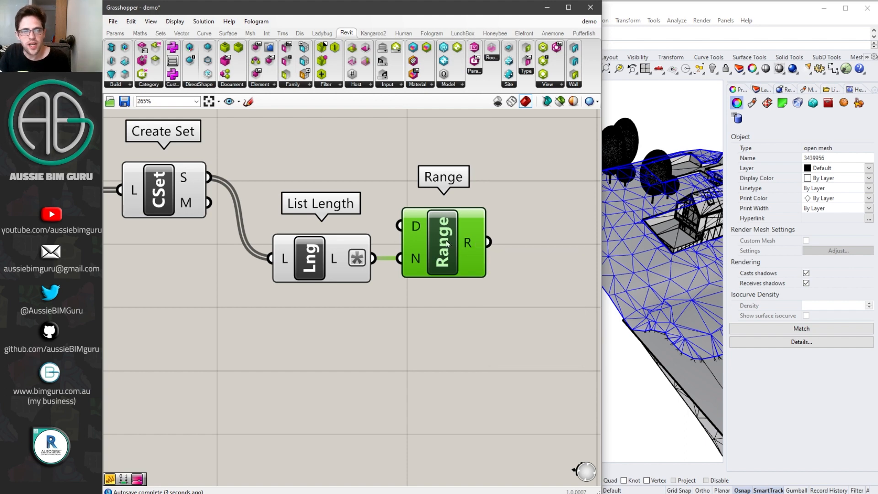
mouse_move(192, 185)
Step: Add a Gradient component, connect Range's R output to its t input, and move it level with and closer to Range
right_click_drag(572, 238, 389, 236)
double_click(418, 231)
type("grad")
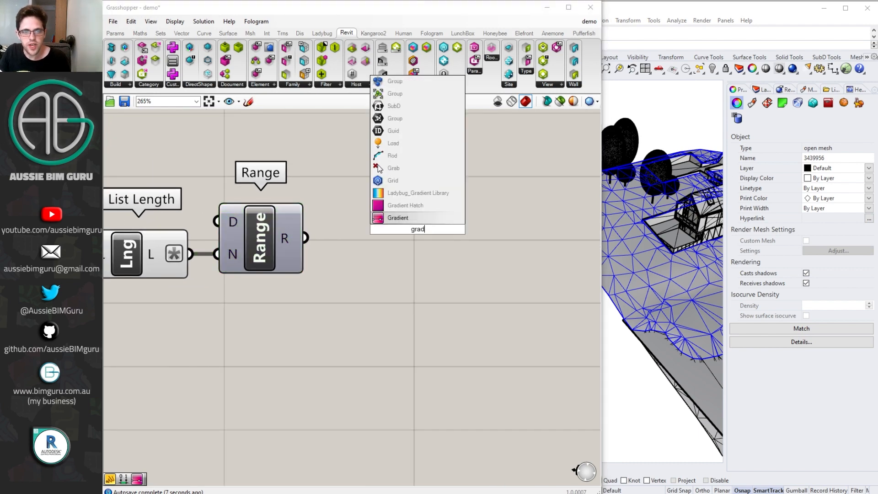
key("Return")
left_click_drag(306, 234, 446, 238)
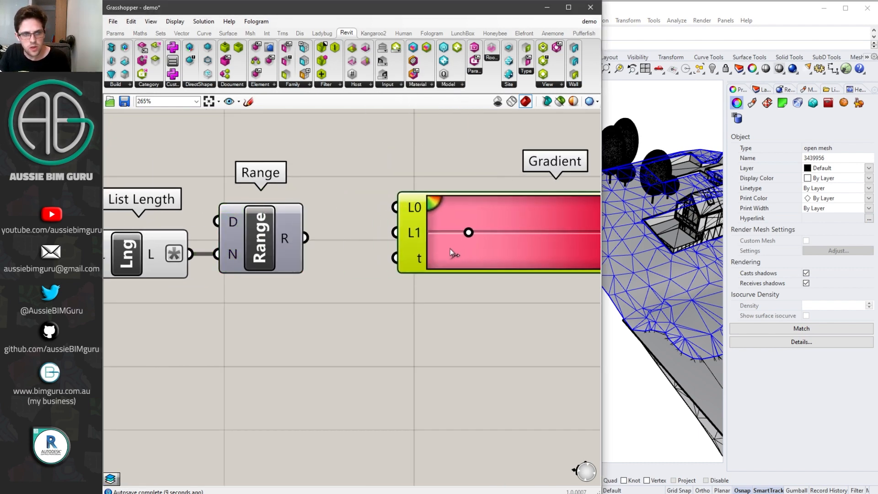
left_click_drag(305, 237, 401, 264)
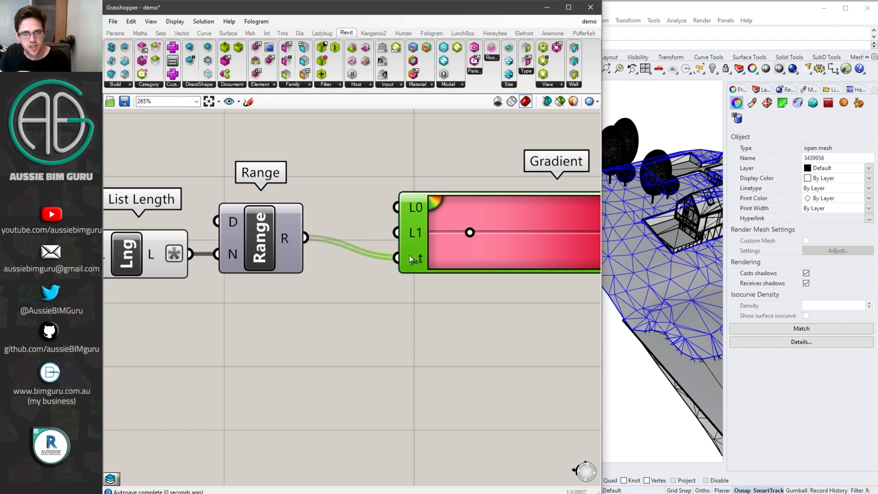
left_click_drag(457, 247, 417, 227)
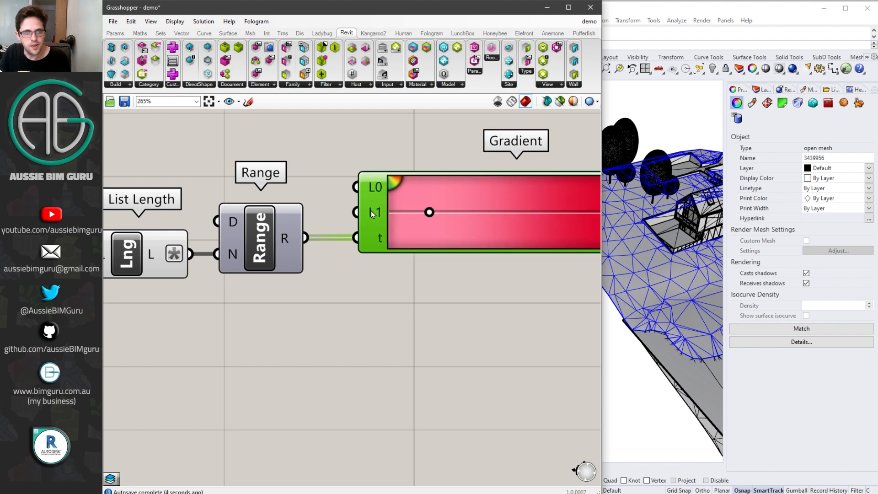
Step: Apply the multicolour rainbow spectrum preset to the Gradient component
right_click_drag(526, 279, 338, 275)
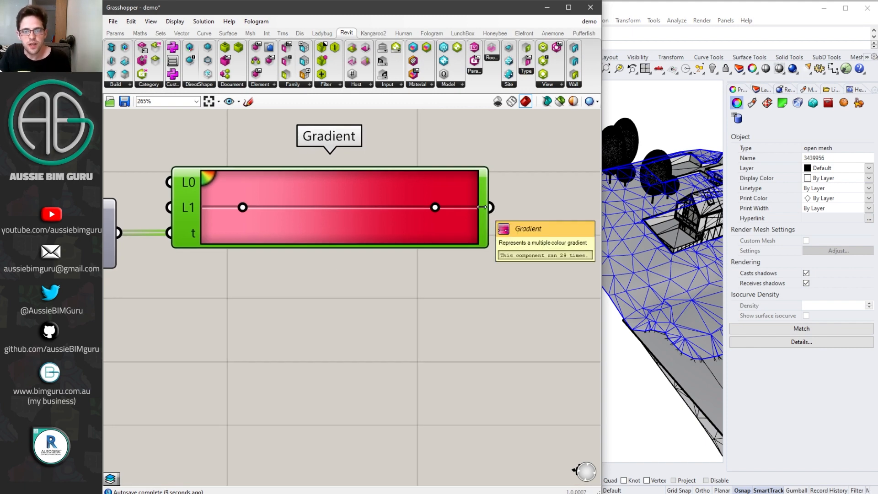
right_click(354, 186)
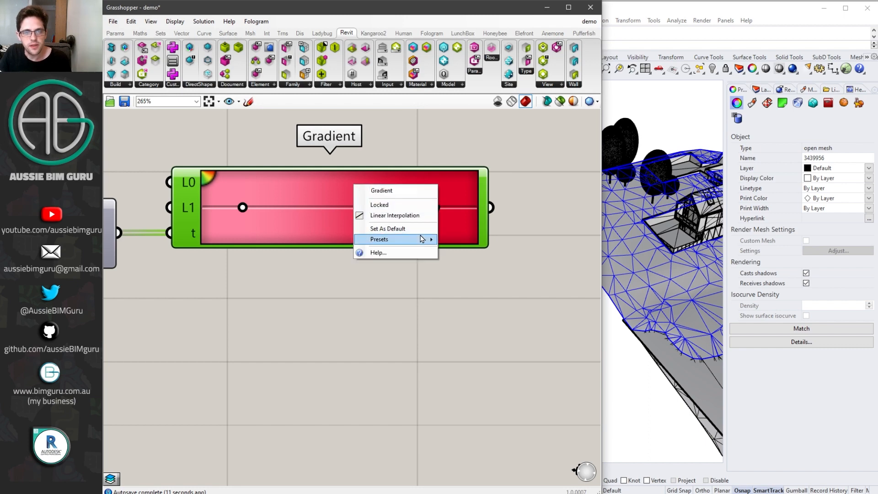
mouse_move(426, 238)
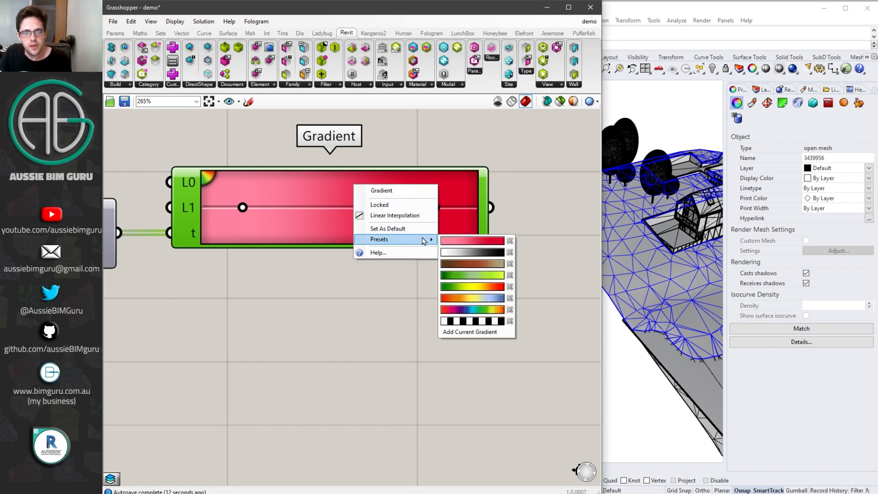
left_click(479, 313)
scroll(490, 274, "down", 3)
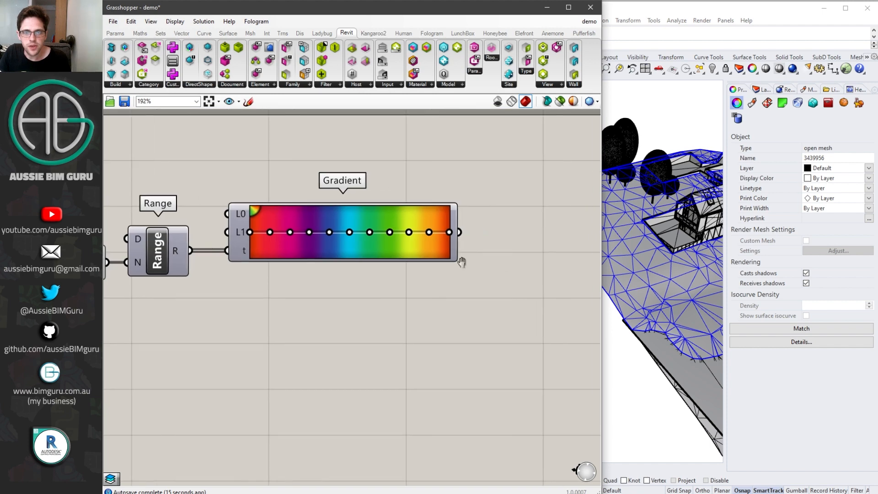
Step: Attach a Panel to the Gradient output to inspect the generated colours, and delete the Panel
double_click(467, 248)
type("Panel")
key("Return")
left_click_drag(362, 225, 393, 243)
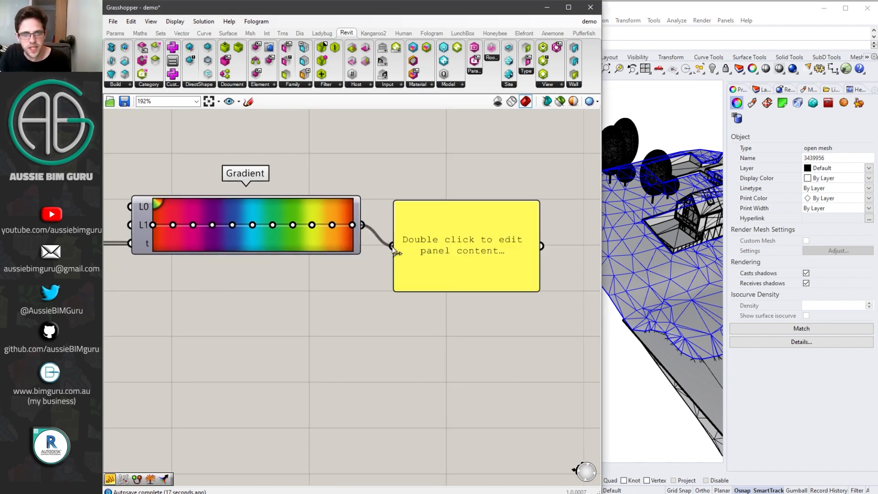
left_click_drag(451, 247, 465, 229)
left_click_drag(553, 188, 553, 266)
left_click_drag(555, 298, 498, 247)
key("Delete")
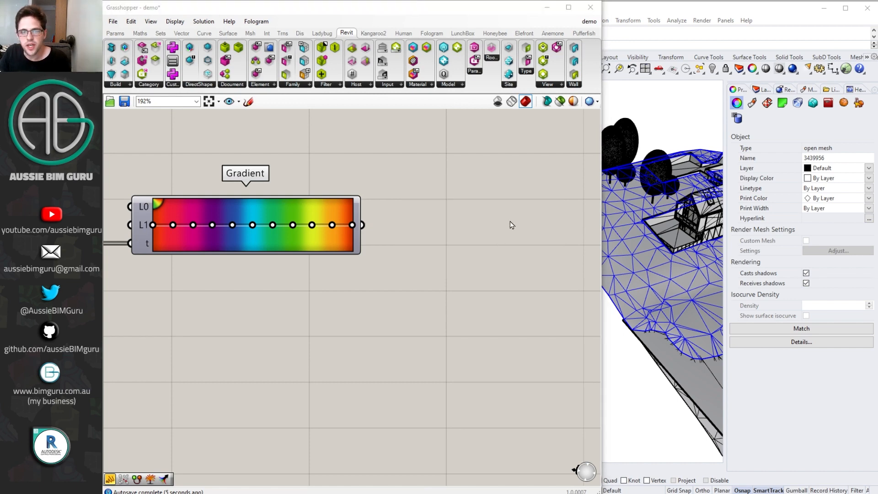
Step: Place a LunchBox Create Layers component on the canvas beyond the Gradient
left_click(510, 224)
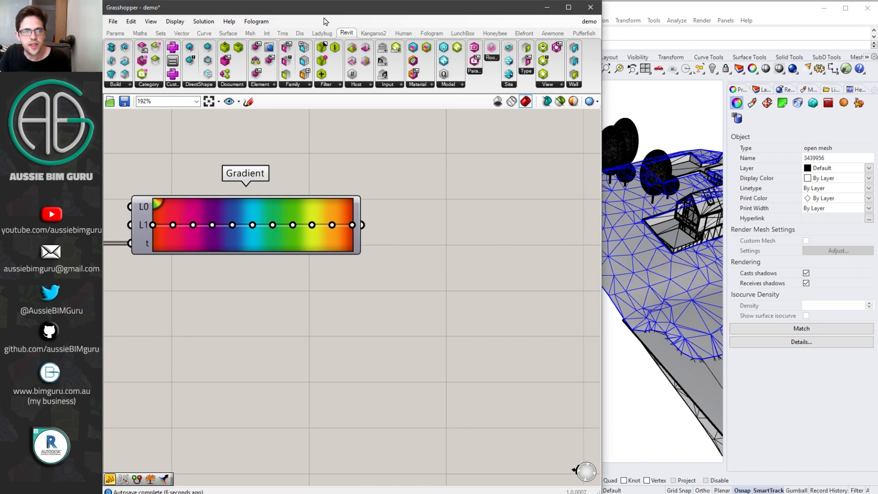
left_click(458, 35)
left_click(572, 86)
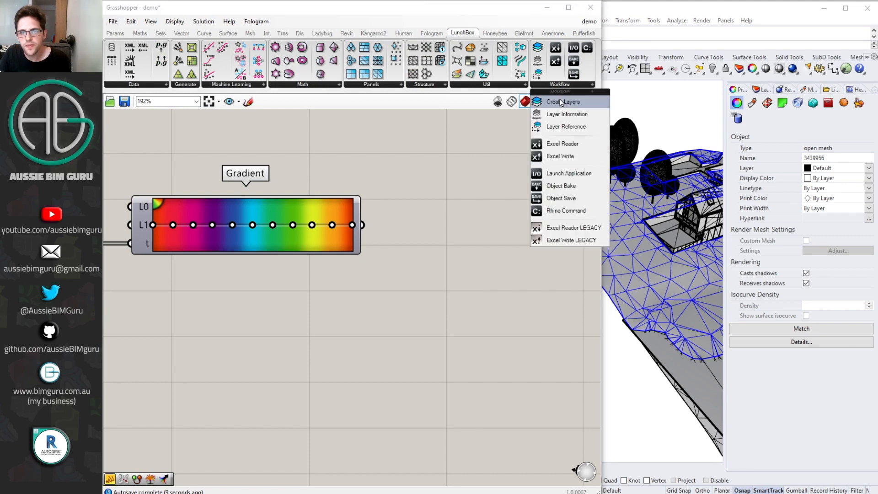
left_click_drag(564, 103, 485, 192)
Step: Connect Create Set's S output to the Names input of Create Layers and the Gradient output to its Colors input
right_click_drag(422, 191, 536, 218)
scroll(536, 210, "down", 2)
left_click_drag(574, 218, 211, 224)
right_click_drag(545, 216, 301, 201)
left_click_drag(473, 209, 465, 211)
scroll(373, 240, "up", 3)
left_click_drag(360, 236, 441, 225)
Step: Move List Length, Range and Gradient together below the wire running from Create Set to Create Layers
scroll(507, 245, "down", 1)
scroll(506, 244, "down", 2)
right_click_drag(355, 285, 477, 270)
left_click_drag(505, 270, 246, 213)
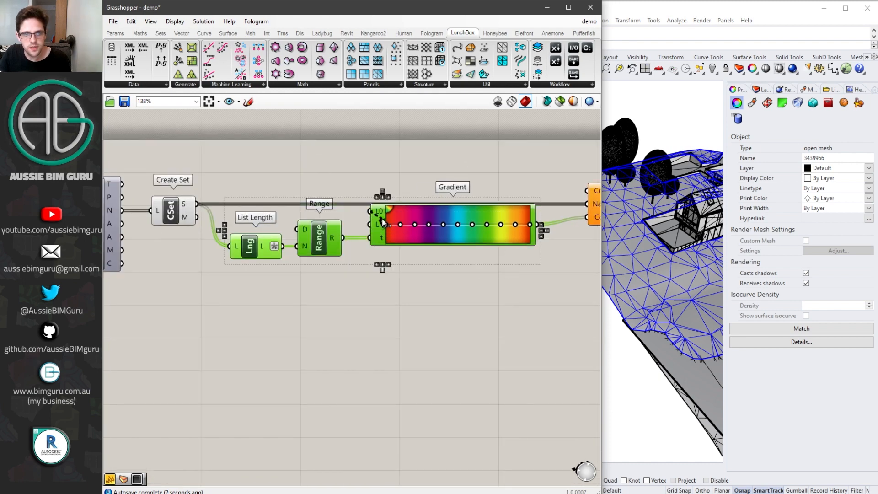
left_click_drag(382, 240, 393, 261)
left_click(451, 183)
right_click_drag(482, 178, 349, 174)
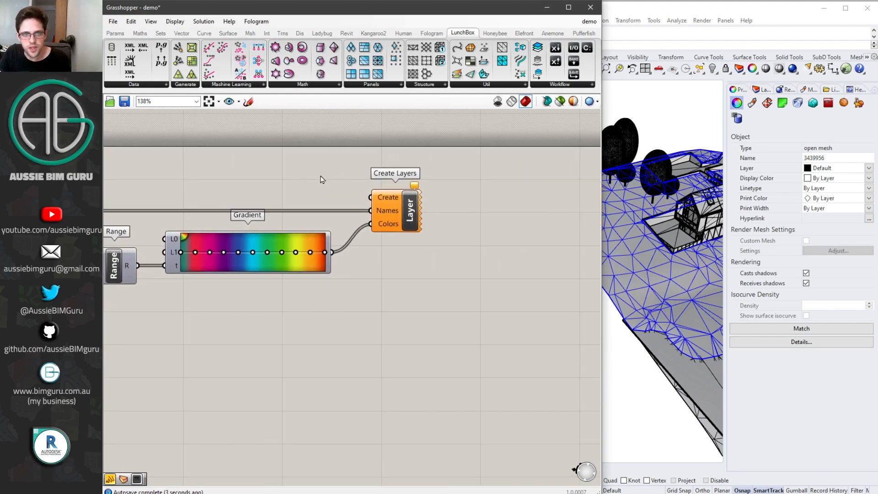
Step: Add a Button component above the Gradient and connect it to the Create input of Create Layers
double_click(323, 179)
type("button")
left_click(326, 166)
scroll(346, 172, "up", 2)
left_click_drag(358, 174, 371, 197)
left_click_drag(311, 176, 300, 185)
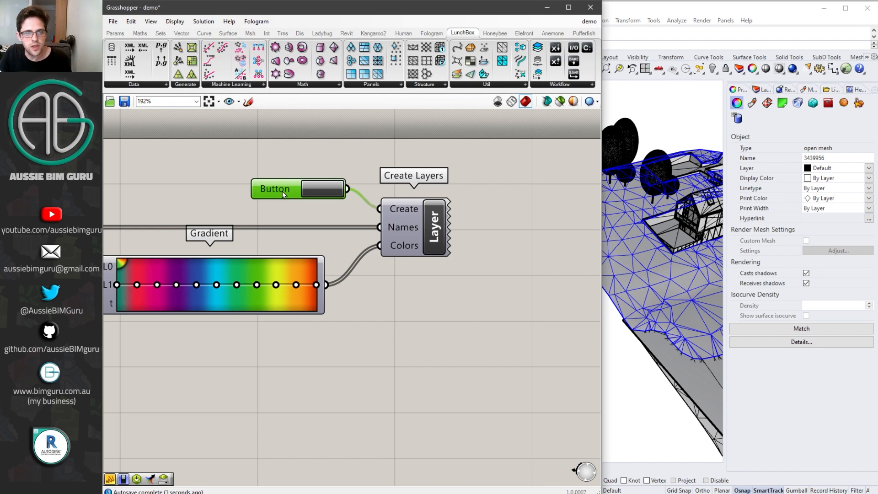
Step: Name the button "3. Make layers" and set the wire display of the Create input to Hidden
right_click(278, 188)
double_click(325, 196)
type("3. Make layers")
key("Return")
left_click_drag(287, 190, 228, 202)
right_click(401, 208)
mouse_move(480, 225)
left_click(552, 248)
Step: Move the "3. Make layers" button directly beneath "2. Send geometry" in the stack of controls
scroll(553, 247, "down", 4)
left_click_drag(416, 216, 157, 268)
scroll(497, 231, "down", 6)
scroll(138, 291, "up", 5)
scroll(149, 256, "up", 5)
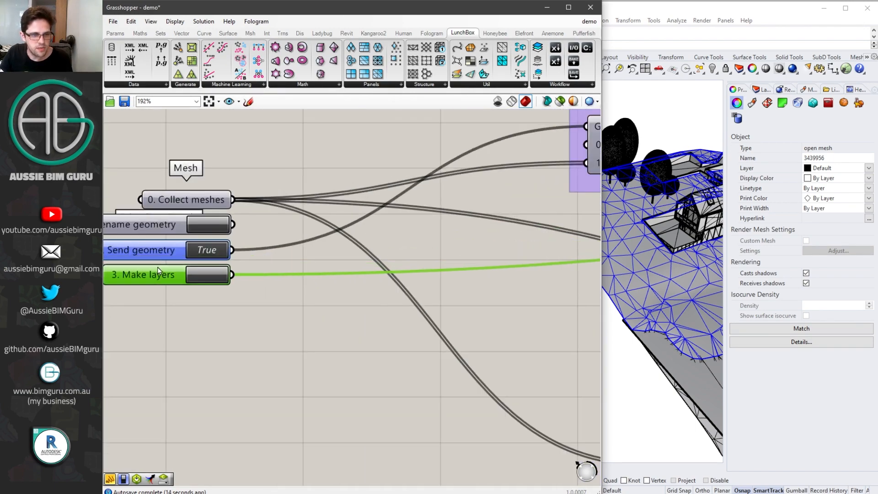
Step: Group the layer creation components from Category Identity through Create Layers
scroll(266, 280, "down", 7)
right_click_drag(411, 297, 202, 308)
right_click_drag(414, 274, 238, 273)
scroll(525, 265, "up", 1)
left_click_drag(555, 274, 241, 160)
right_click(338, 158)
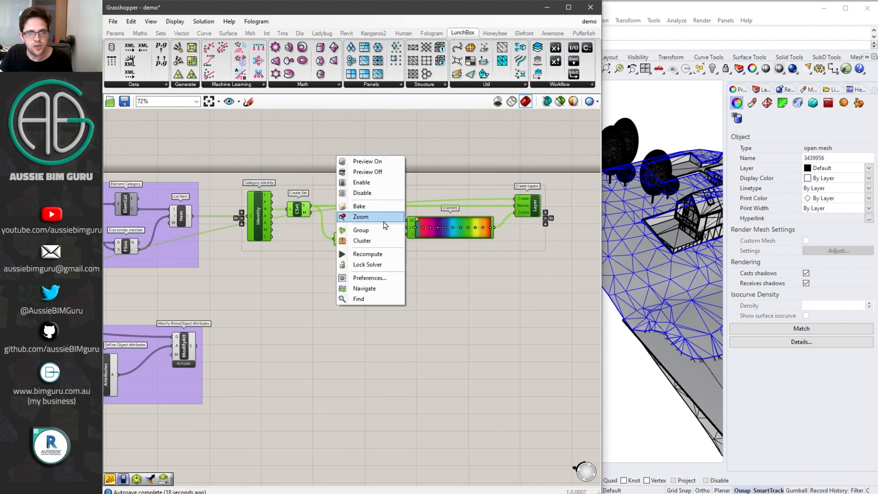
left_click(386, 230)
left_click(364, 163)
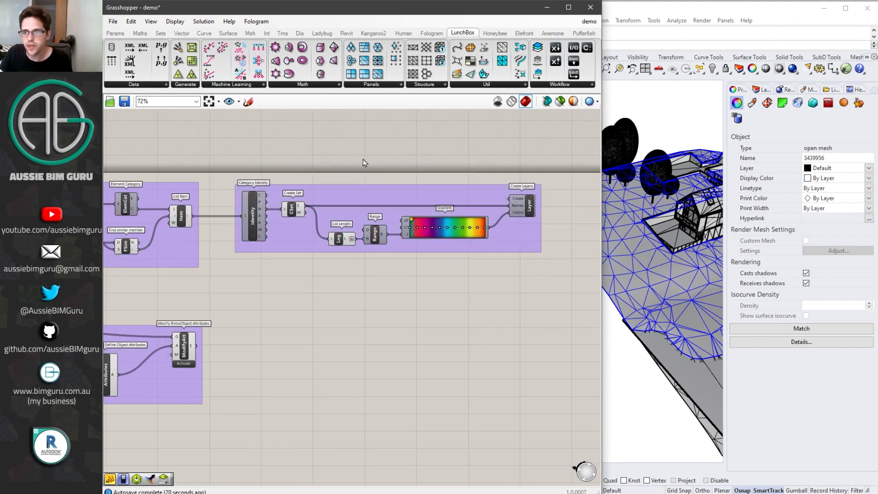
Step: Show the Rhino layer list, deselect the mesh, and trigger the "3. Make layers" button
left_click(762, 90)
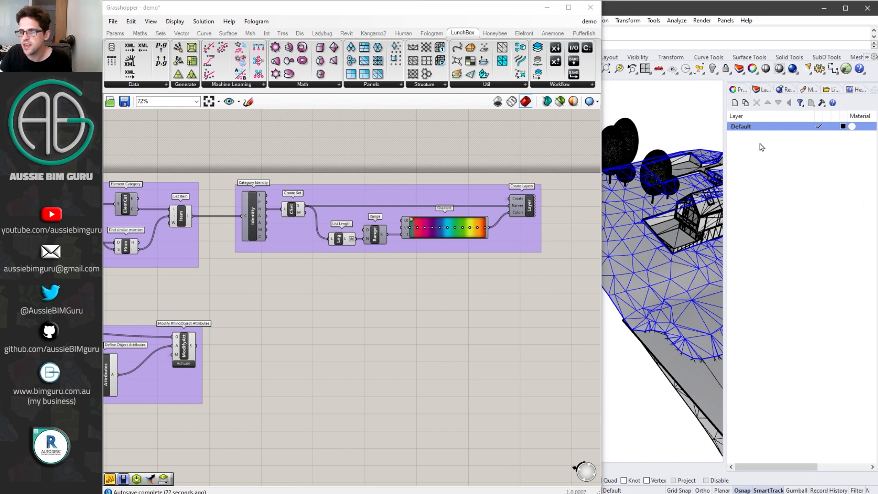
left_click(676, 126)
scroll(474, 266, "down", 4)
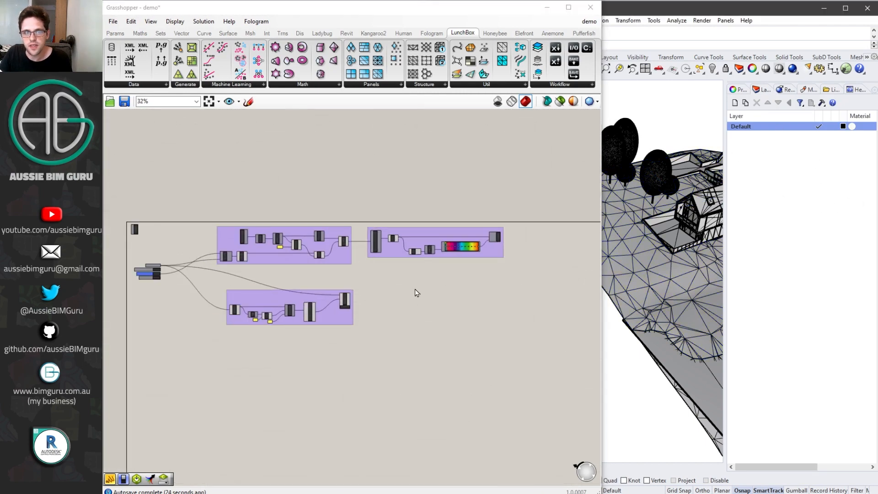
right_click_drag(144, 277, 280, 270)
scroll(284, 274, "up", 8)
scroll(301, 291, "up", 2)
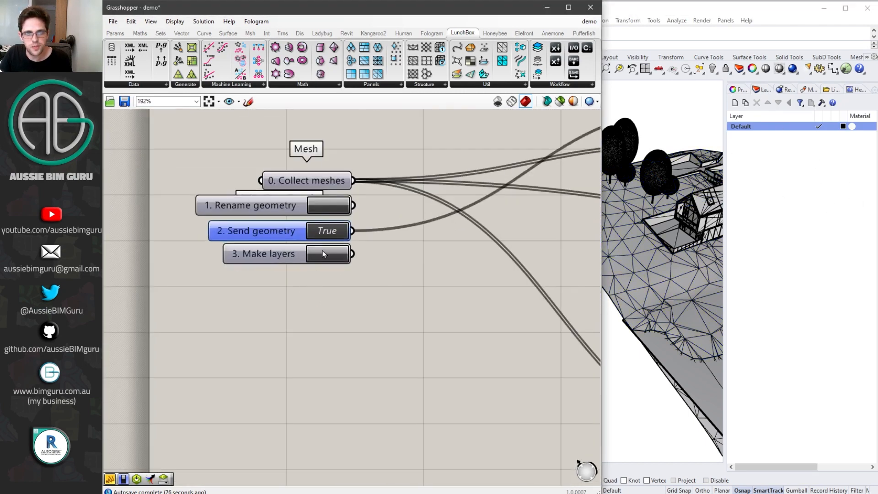
left_click(327, 257)
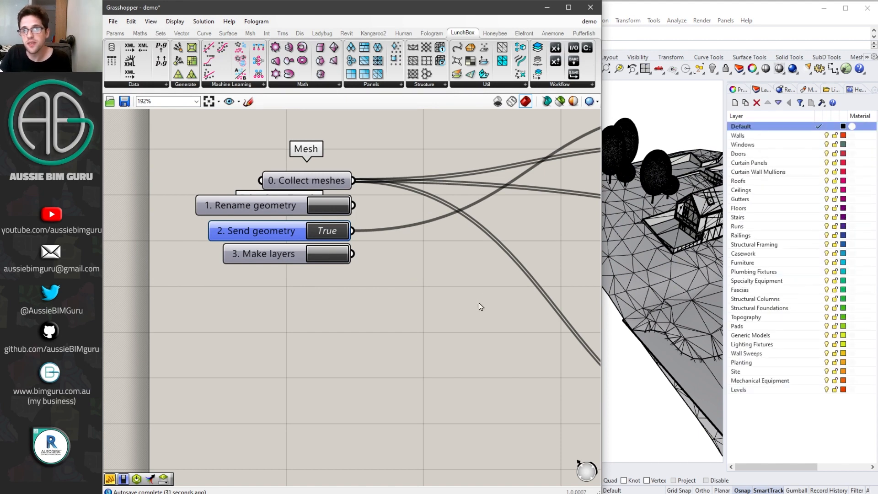
Step: Sort the Rhino layer list alphabetically by layer name
left_click(760, 118)
left_click(758, 119)
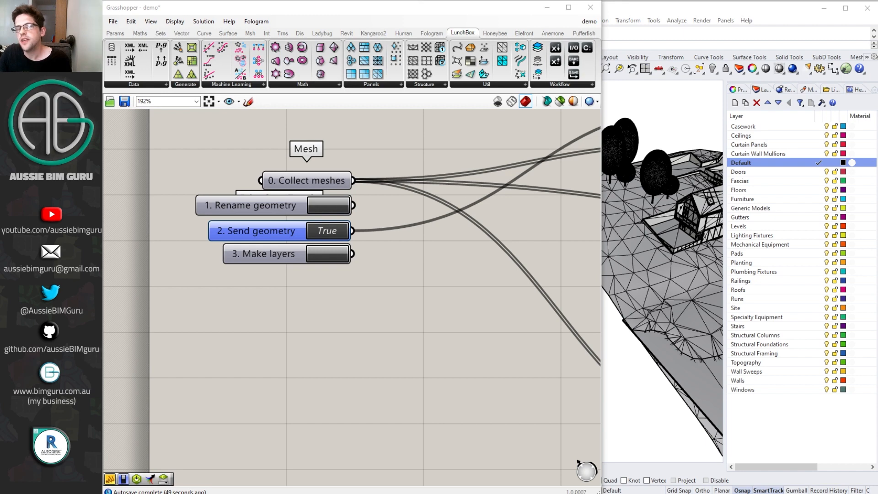
left_click(703, 114)
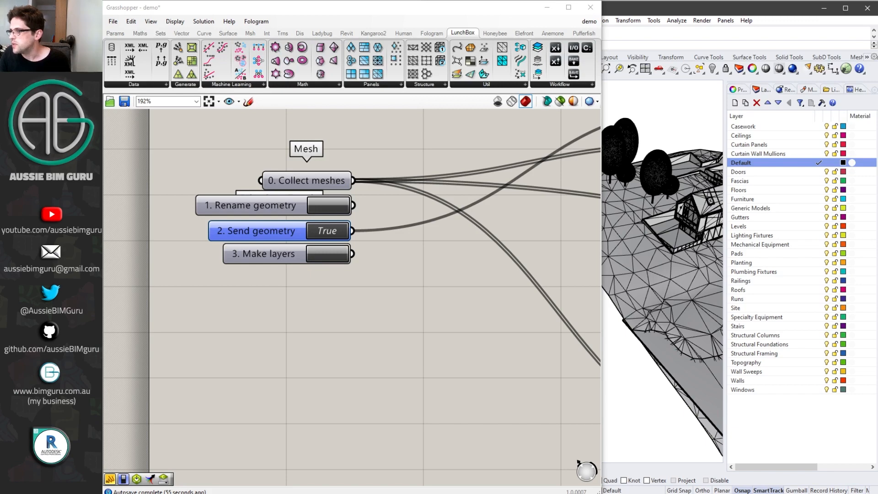
Step: Add a Define Object Attributes component below the end of the layer creation group
scroll(410, 243, "down", 7)
right_click_drag(482, 241, 290, 222)
right_click_drag(451, 218, 413, 222)
right_click_drag(594, 220, 479, 216)
scroll(491, 225, "up", 2)
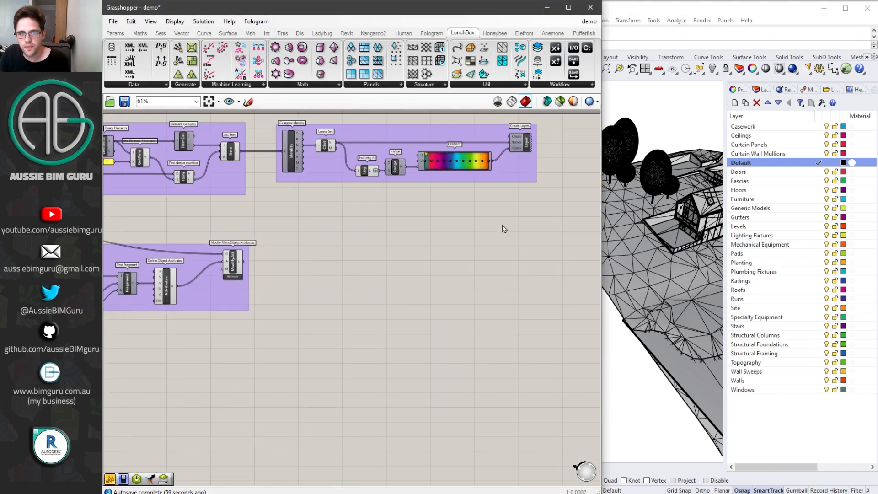
double_click(502, 224)
type("define obj")
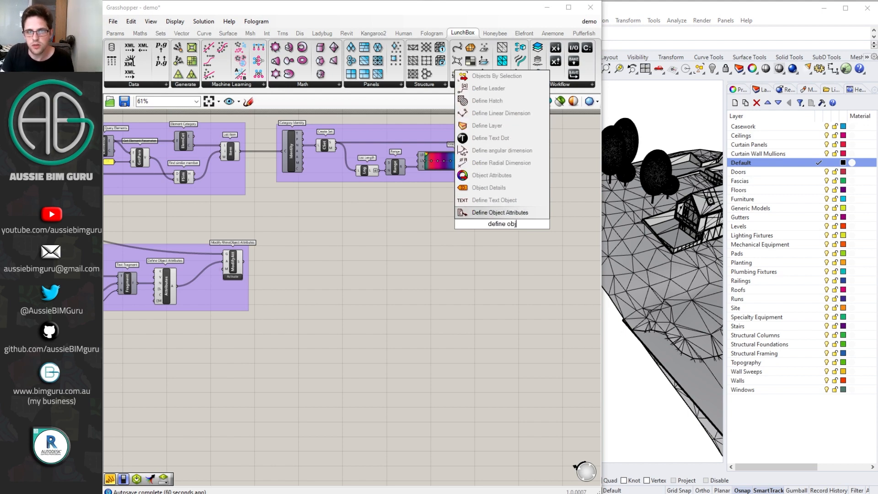
left_click(507, 215)
scroll(508, 218, "up", 3)
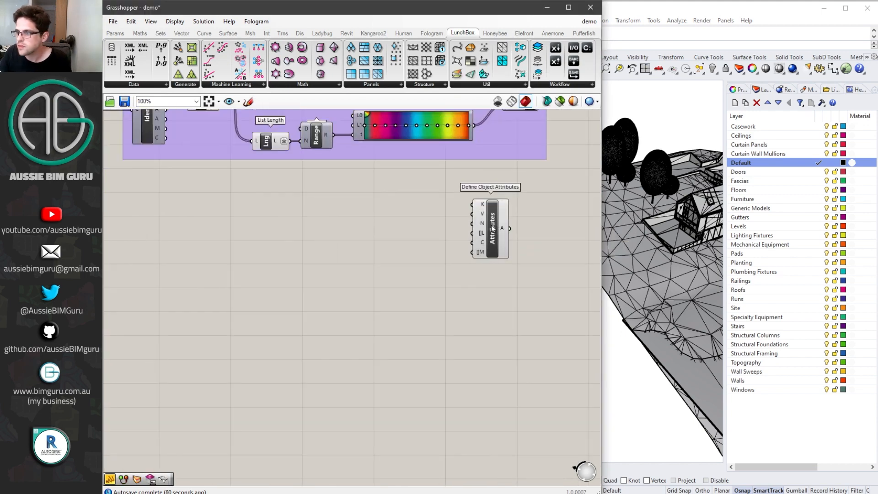
left_click_drag(507, 219, 569, 219)
left_click(461, 218)
Step: Connect the M output of Create Set to the layer input of the new Define Object Attributes component
scroll(545, 241, "up", 5)
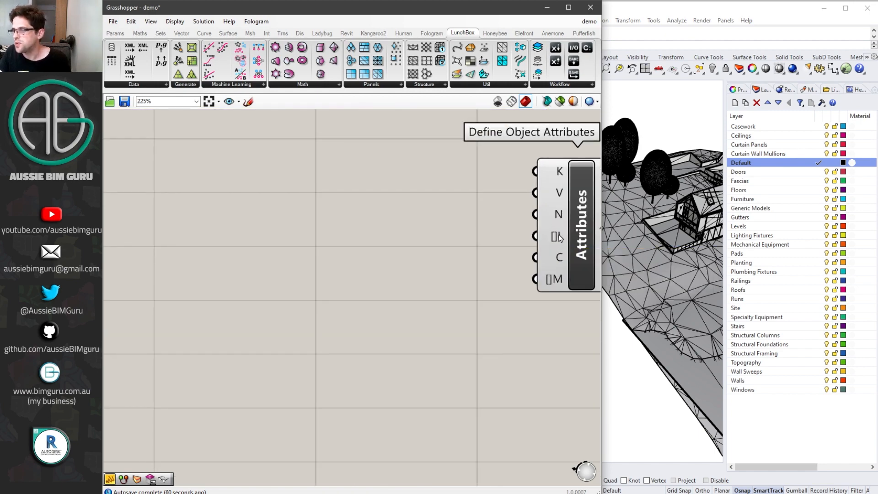
left_click_drag(555, 238, 233, 158)
scroll(556, 360, "down", 5)
scroll(317, 288, "up", 3)
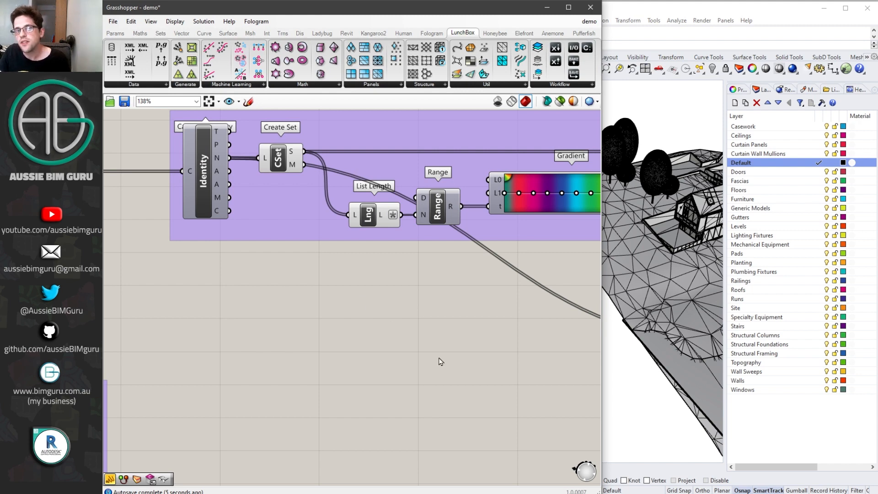
Step: Add a Modify RhinoObject Attributes component beside the new Define Object Attributes component
right_click_drag(529, 392, 290, 368)
right_click_drag(502, 366, 310, 346)
scroll(451, 289, "up", 2)
double_click(462, 286)
type("modifyr")
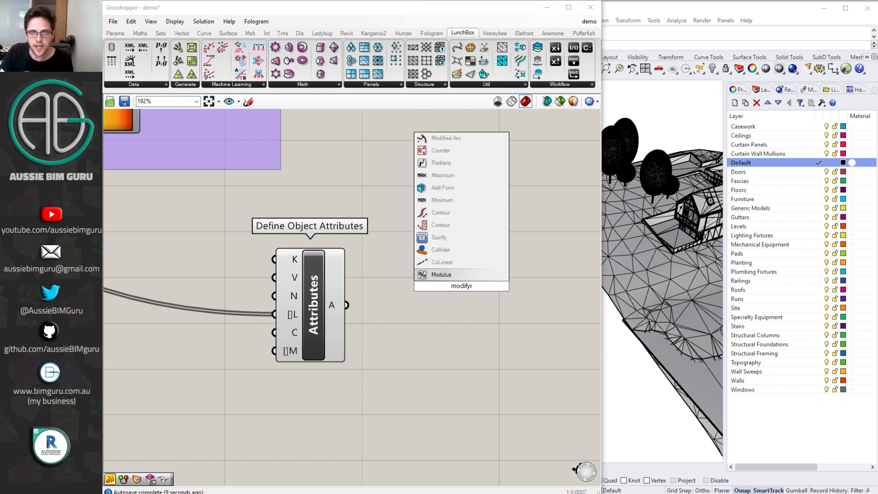
key("BackSpace")
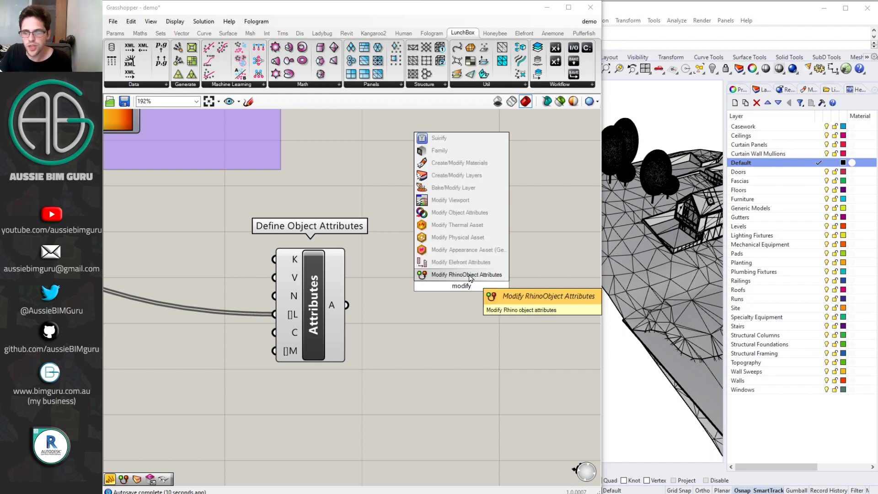
left_click(467, 275)
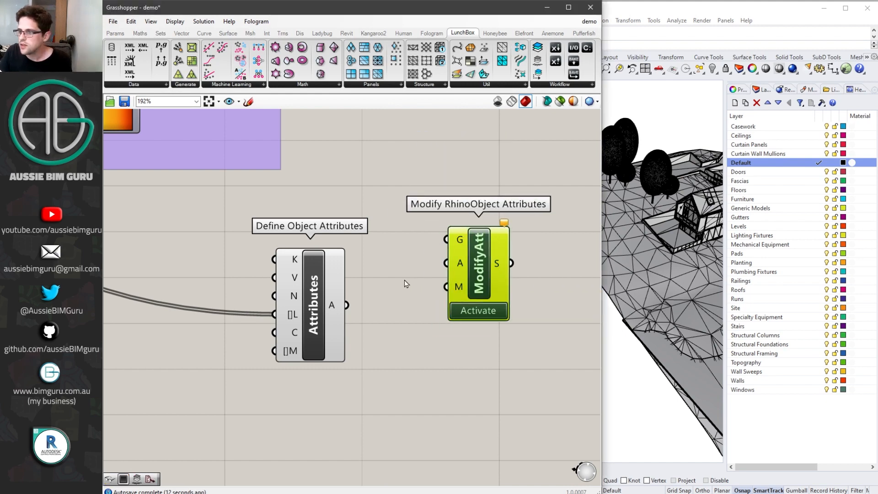
Step: Connect the defined attributes to the A input of Modify RhinoObject Attributes and "0. Collect meshes" to its G input
left_click_drag(347, 305, 407, 394)
scroll(581, 332, "down", 6)
scroll(332, 370, "up", 1)
right_click_drag(331, 370, 471, 411)
left_click_drag(408, 394, 197, 313)
scroll(220, 350, "up", 6)
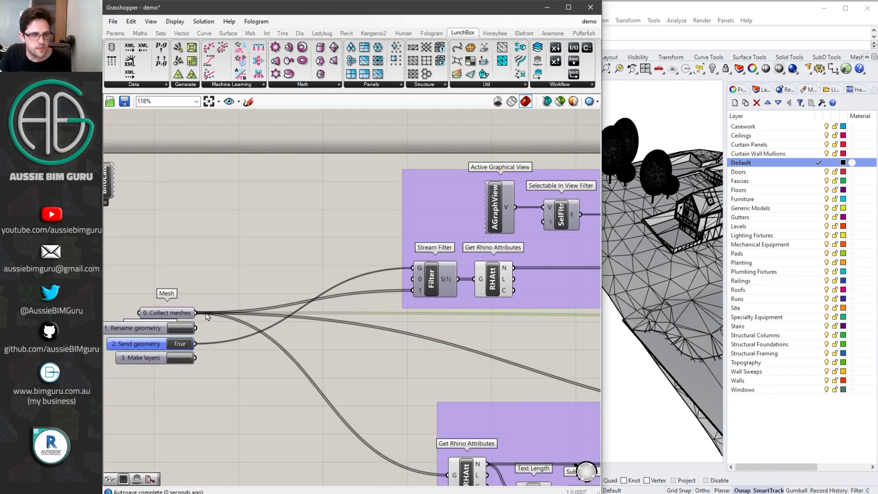
Step: Add a Button component below the new Modify RhinoObject Attributes component
scroll(251, 328, "down", 2)
right_click_drag(480, 353, 311, 353)
right_click_drag(585, 334, 305, 307)
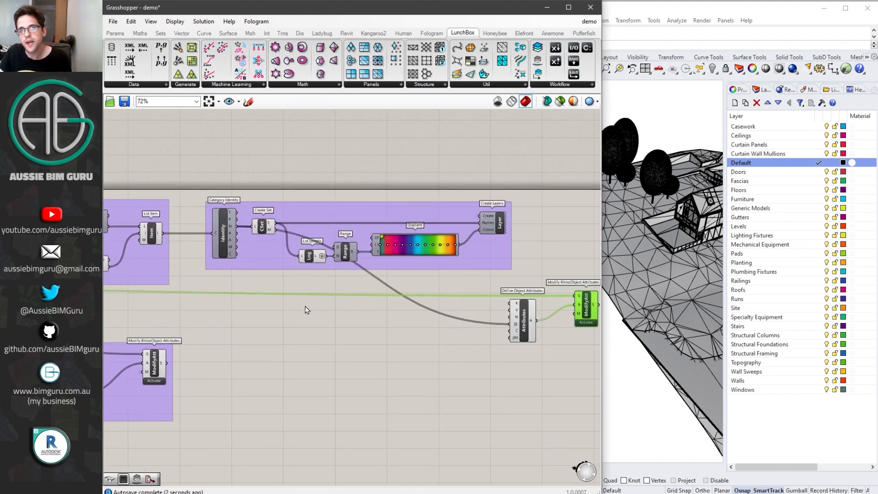
right_click_drag(400, 307, 295, 299)
scroll(476, 305, "up", 4)
left_click(421, 355)
double_click(422, 356)
type("button")
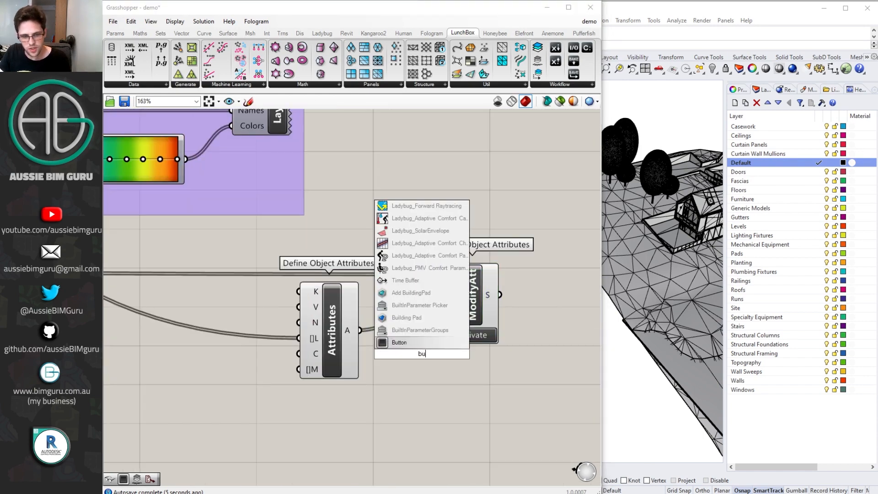
left_click(417, 345)
left_click_drag(417, 354, 434, 369)
scroll(433, 372, "up", 2)
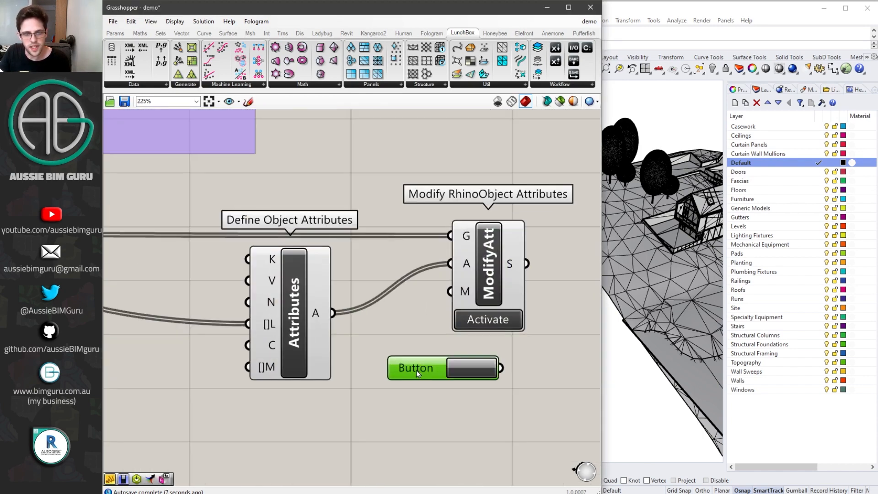
Step: Name the new button "4. Assign layers"
right_click(416, 369)
type("4.")
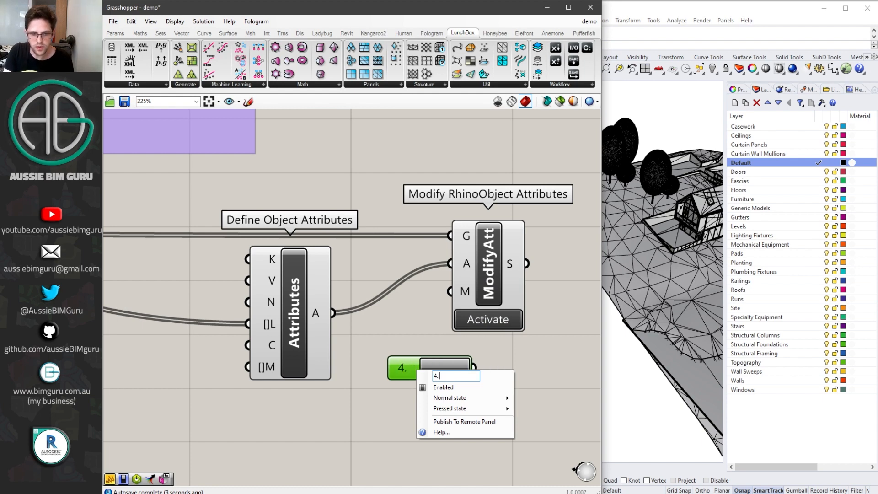
type(" Assign layers")
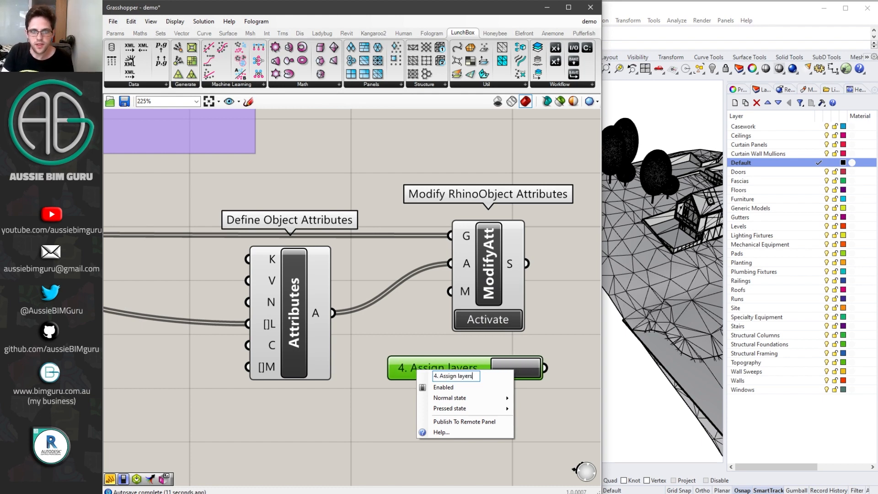
key("Return")
Step: Connect the "4. Assign layers" button to the M input of Modify RhinoObject Attributes with its wire display set to Hidden
left_click_drag(545, 368, 455, 314)
right_click(465, 293)
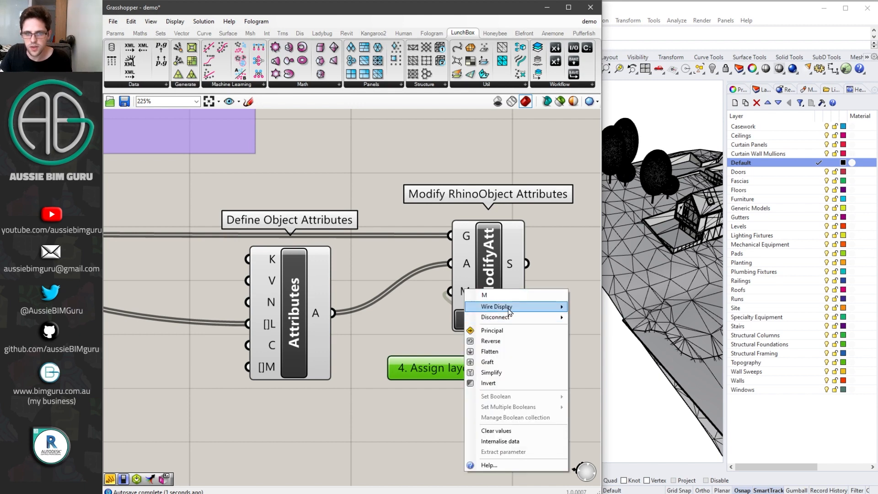
mouse_move(511, 308)
left_click(595, 329)
Step: Move the "4. Assign layers" button directly beneath "3. Make layers" in the stack of controls
scroll(501, 385, "down", 8)
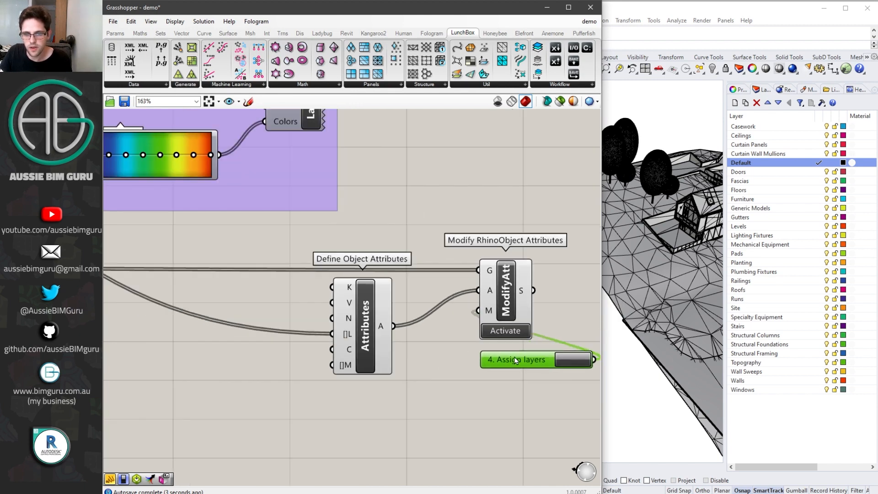
left_click_drag(510, 378, 254, 337)
scroll(160, 371, "up", 9)
left_click(365, 400)
Step: Save the definition and trigger "4. Assign layers" with the whole Rhino model in view
left_click_drag(602, 234, 504, 244)
scroll(577, 236, "down", 8)
right_click_drag(584, 234, 658, 227)
key("ctrl+s")
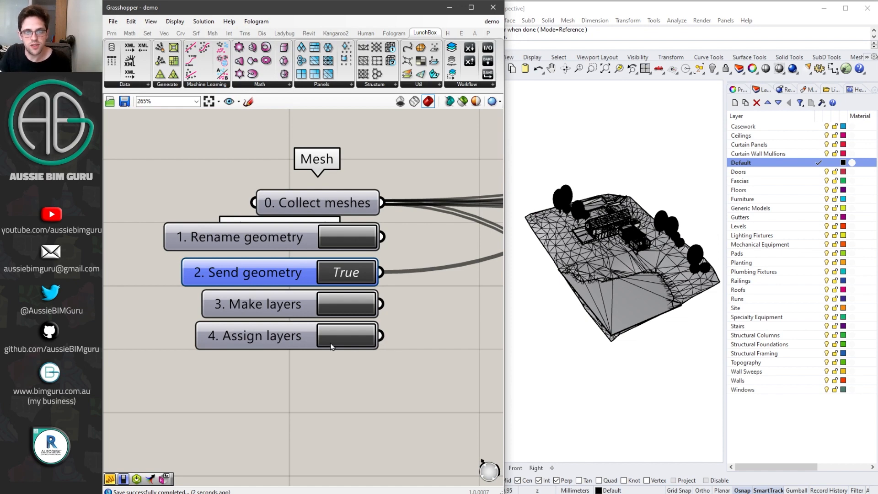
left_click(347, 341)
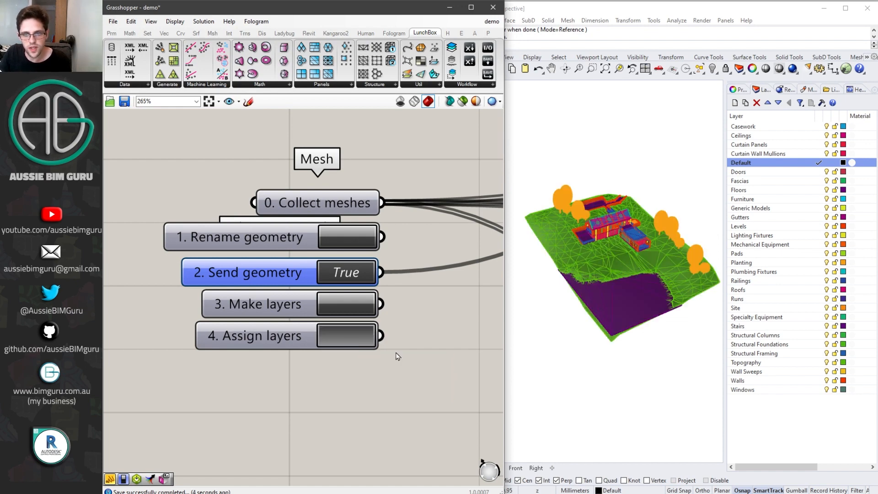
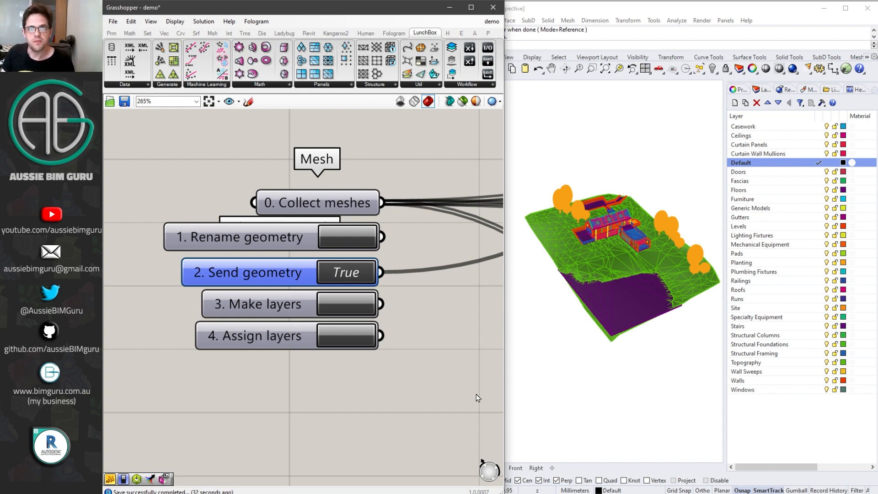
left_click(536, 419)
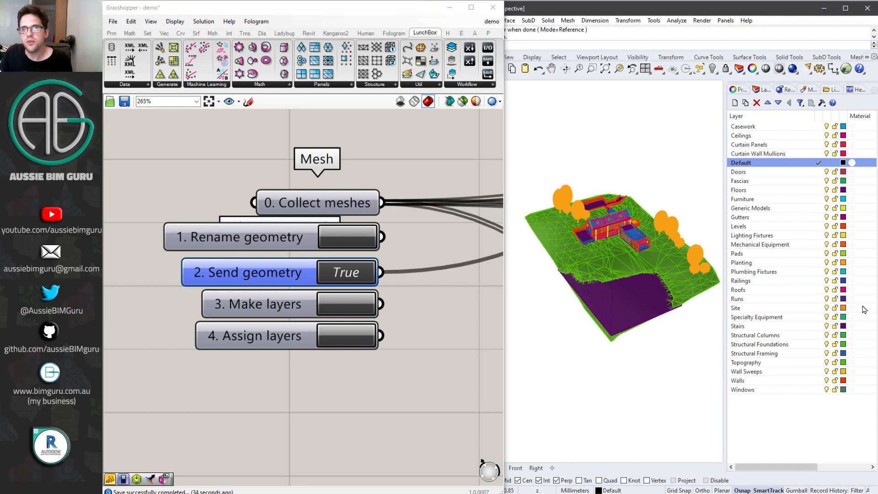
left_click(403, 309)
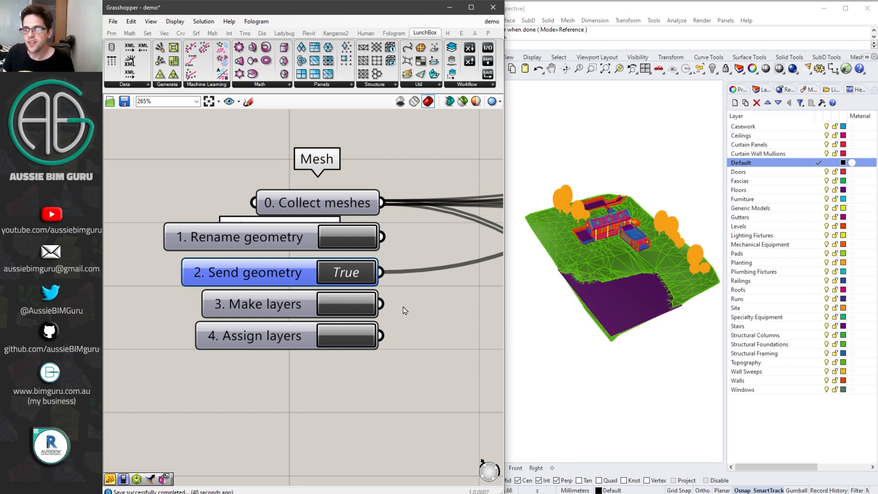
left_click(538, 388)
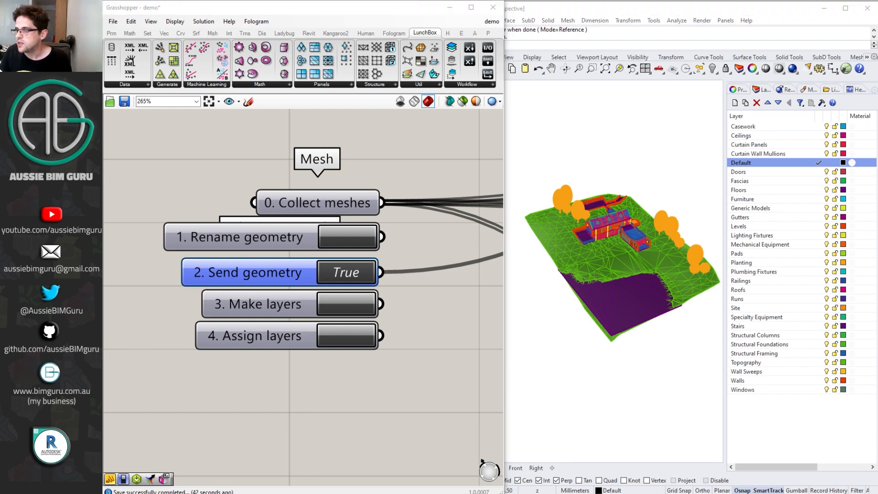
Step: Add a List Item component in the empty canvas area below the category groups
scroll(427, 330, "down", 5)
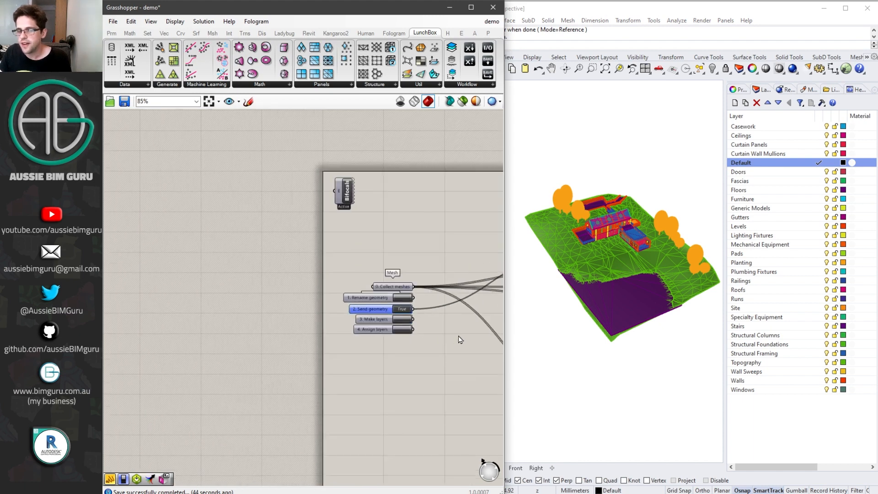
right_click_drag(458, 336, 281, 316)
scroll(280, 288, "up", 3)
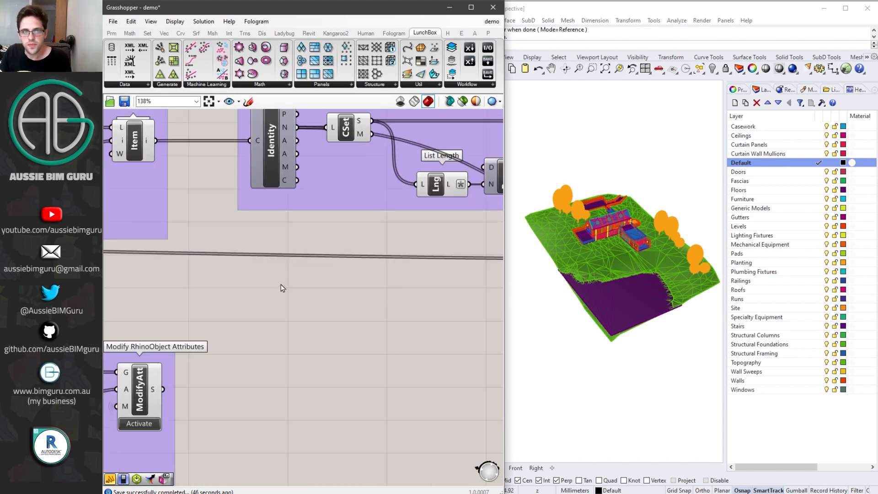
double_click(282, 289)
type("list item")
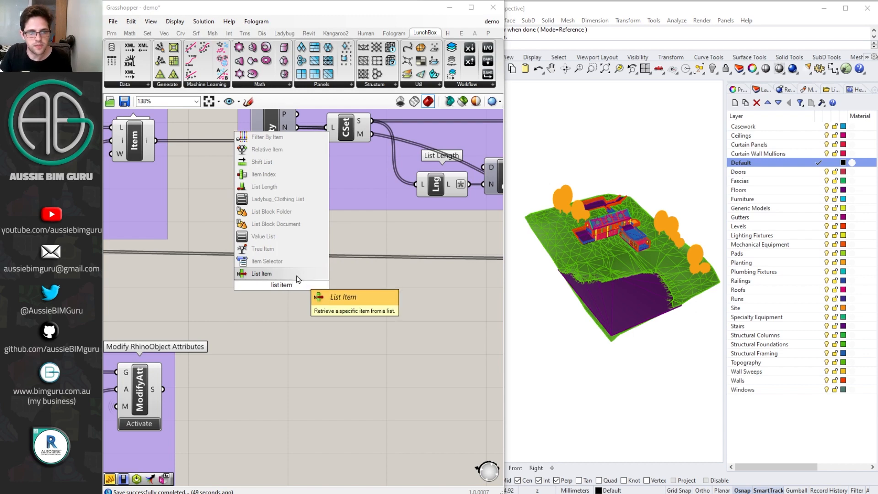
key("Return")
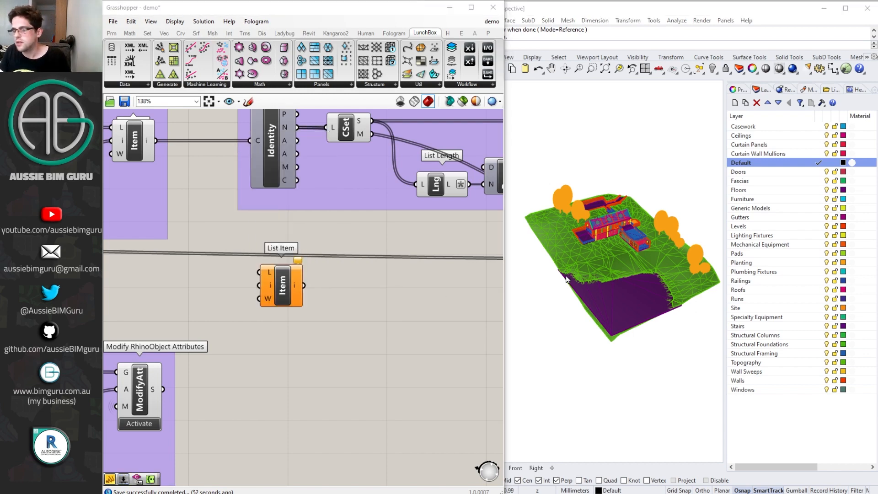
Step: Connect the upstream Revit elements to the new List Item's L input and nudge the component into place
right_click_drag(249, 256, 453, 267)
right_click_drag(268, 232, 371, 260)
left_click_drag(182, 155, 463, 275)
scroll(257, 179, "down", 1)
scroll(335, 213, "down", 2)
scroll(469, 257, "up", 2)
right_click_drag(429, 238, 333, 241)
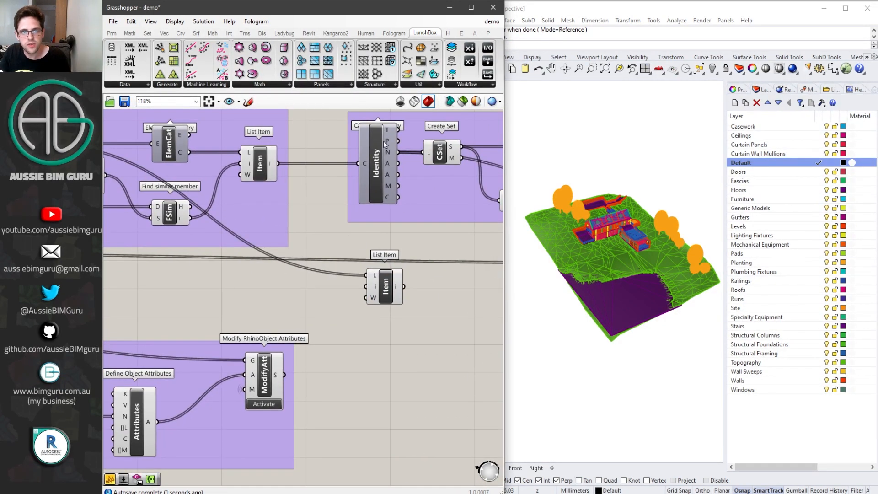
left_click_drag(386, 286, 402, 284)
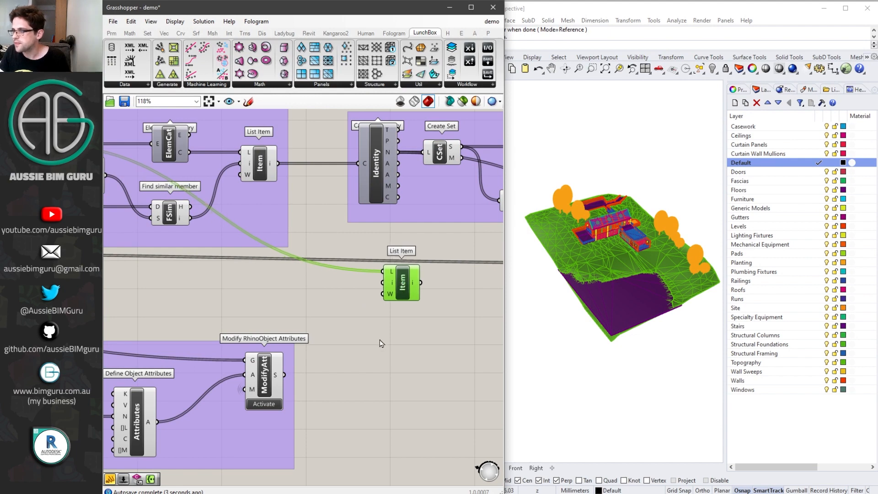
Step: Connect the i output of Find similar member to the new List Item's i input
right_click_drag(381, 343, 446, 322)
right_click_drag(357, 298, 386, 295)
right_click_drag(316, 240, 334, 243)
left_click_drag(310, 213, 430, 257)
scroll(460, 286, "up", 3)
left_click(372, 275)
right_click_drag(374, 281, 279, 272)
Step: Turn off the geometry preview of the new List Item and shift it slightly
left_click(367, 242)
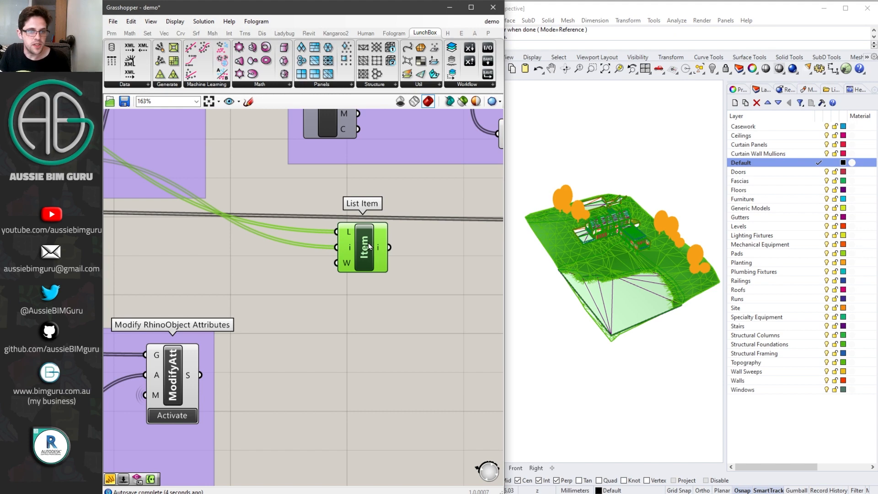
right_click(369, 243)
left_click(380, 260)
right_click_drag(451, 256, 355, 254)
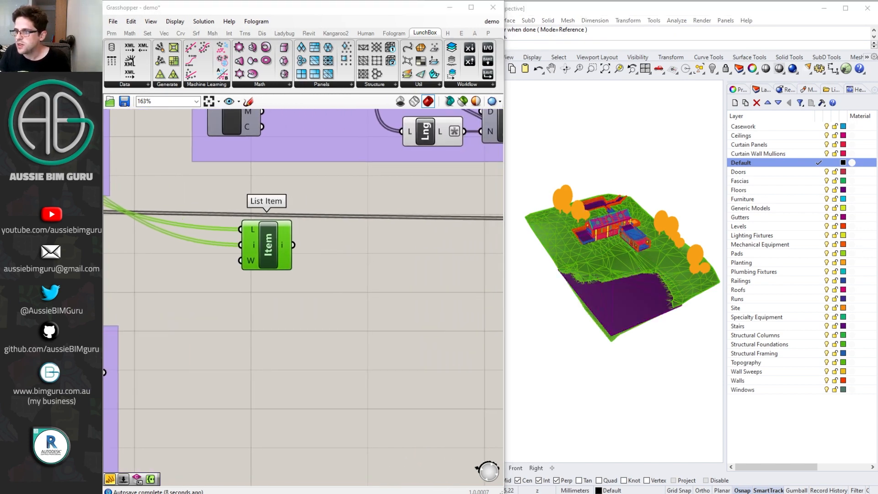
left_click(353, 288)
left_click_drag(277, 245, 269, 257)
Step: Add an Element Type component beside List Item, feed its E input from List Item's output, and align it
double_click(347, 262)
type("elementtype")
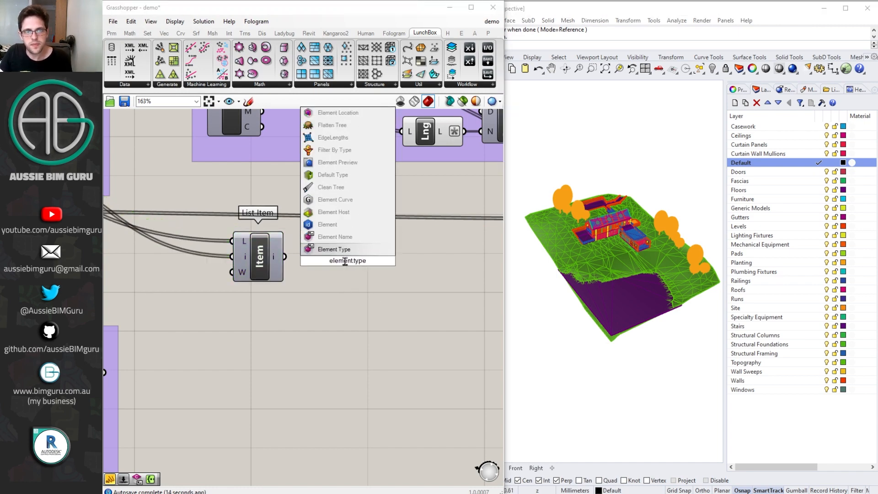
left_click(353, 249)
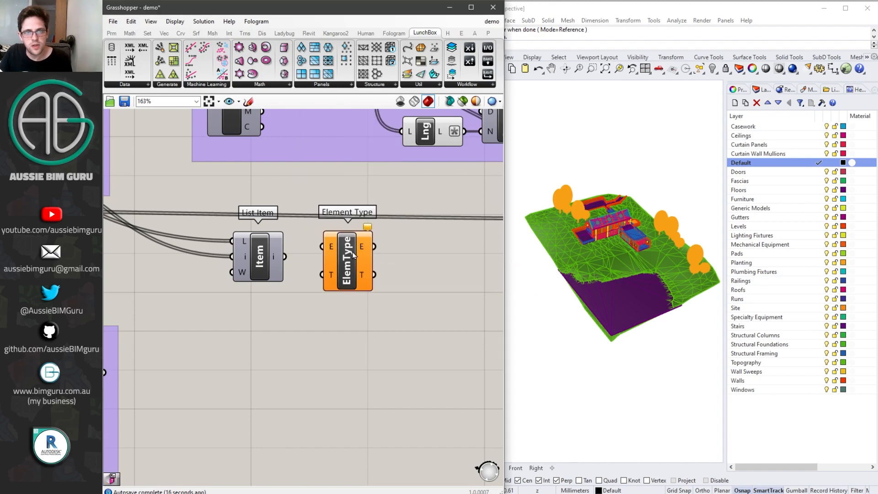
left_click_drag(285, 257, 326, 248)
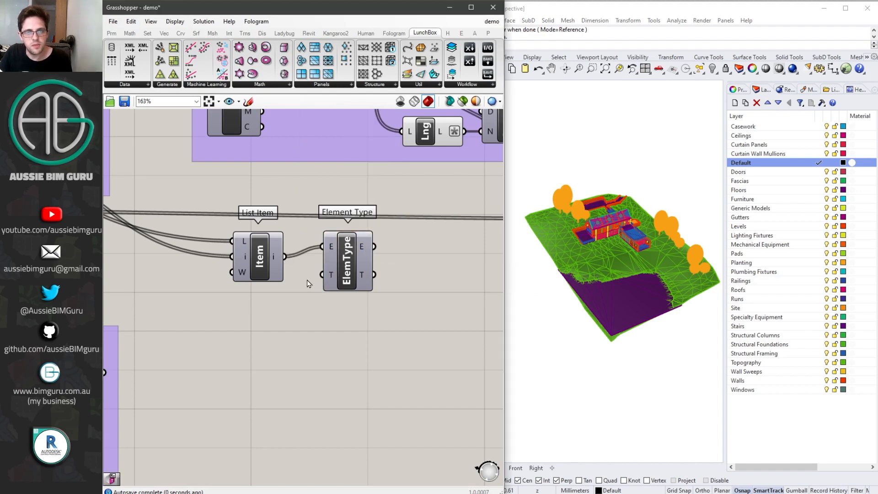
mouse_move(276, 259)
left_click_drag(340, 240, 323, 259)
mouse_move(348, 258)
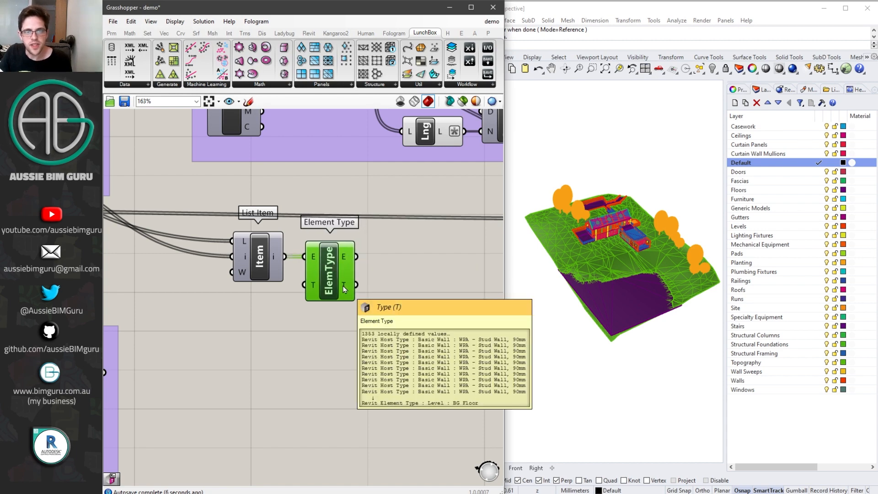
Step: Add a Type Identity component and connect Element Type's T output to its T input
right_click_drag(434, 273, 333, 275)
left_click(360, 274)
double_click(360, 275)
type("t")
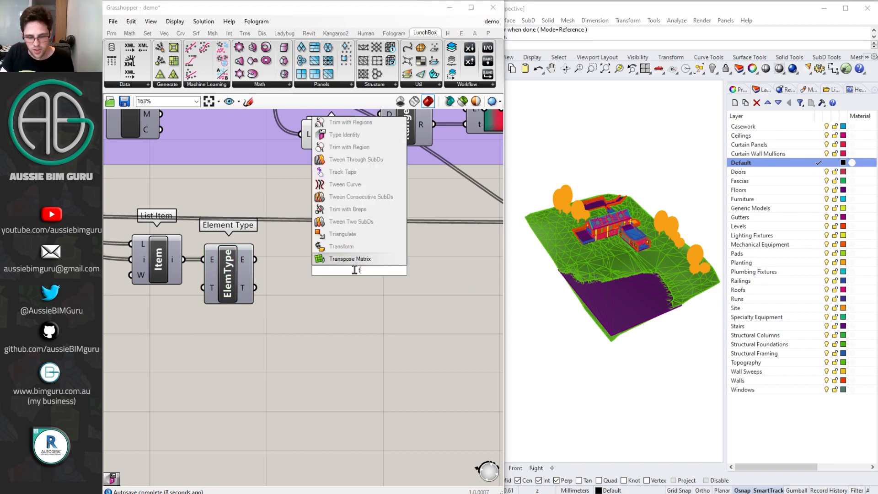
type("ype ident")
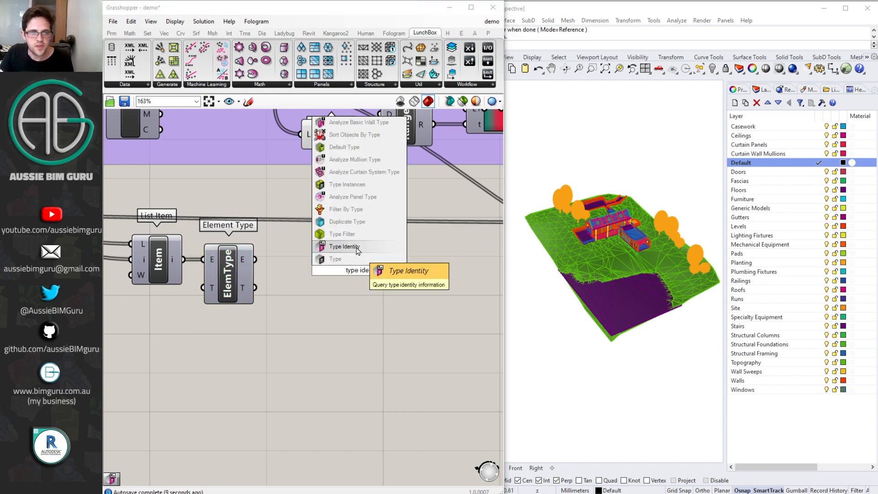
key("Return")
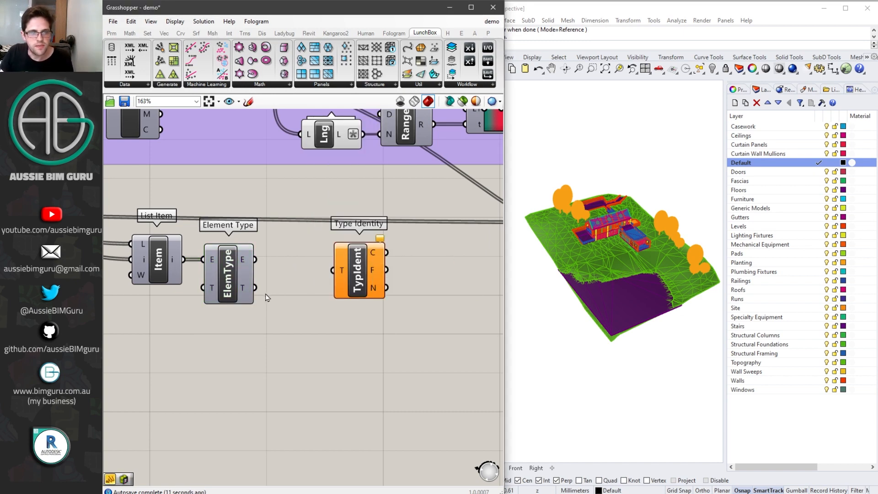
left_click_drag(254, 287, 302, 288)
left_click(349, 283)
scroll(347, 287, "up", 2)
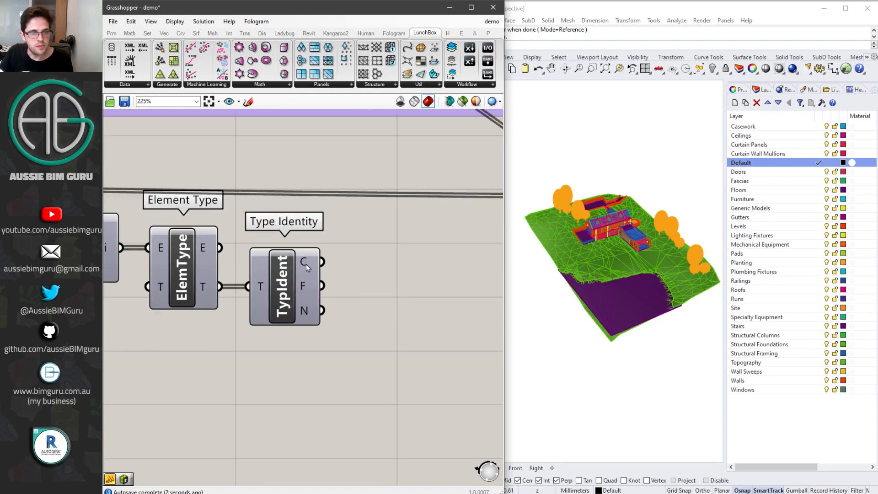
Step: Add a Text parameter fed by Type Identity's C output
mouse_move(306, 287)
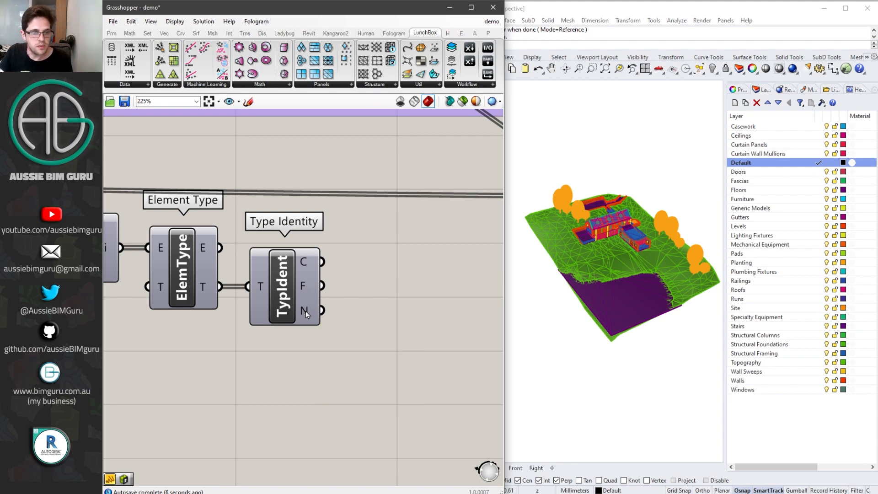
mouse_move(305, 311)
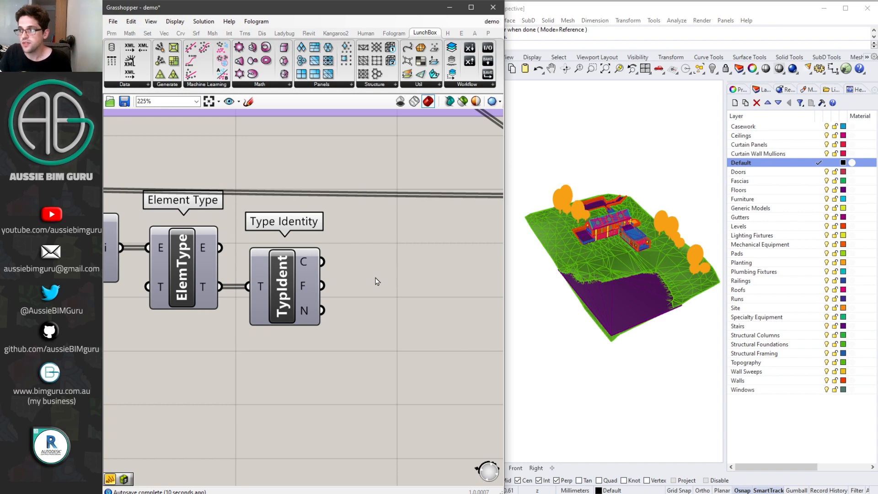
right_click_drag(387, 273, 336, 287)
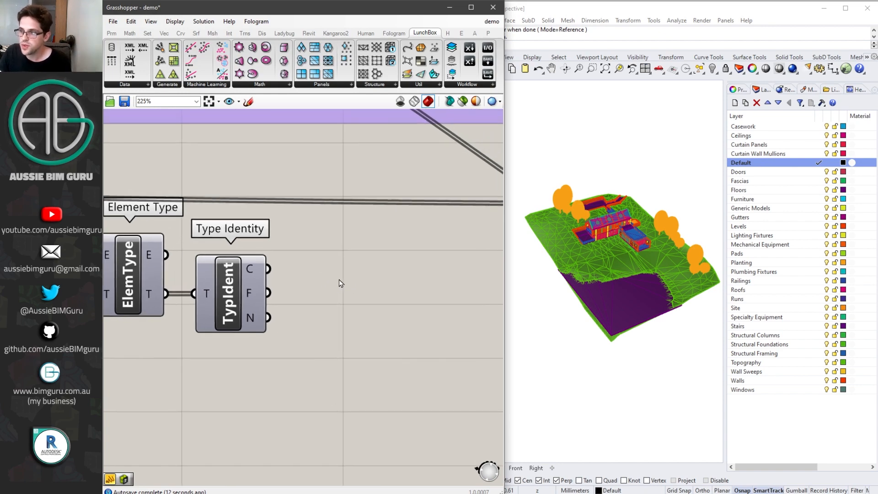
right_click_drag(336, 280, 328, 279)
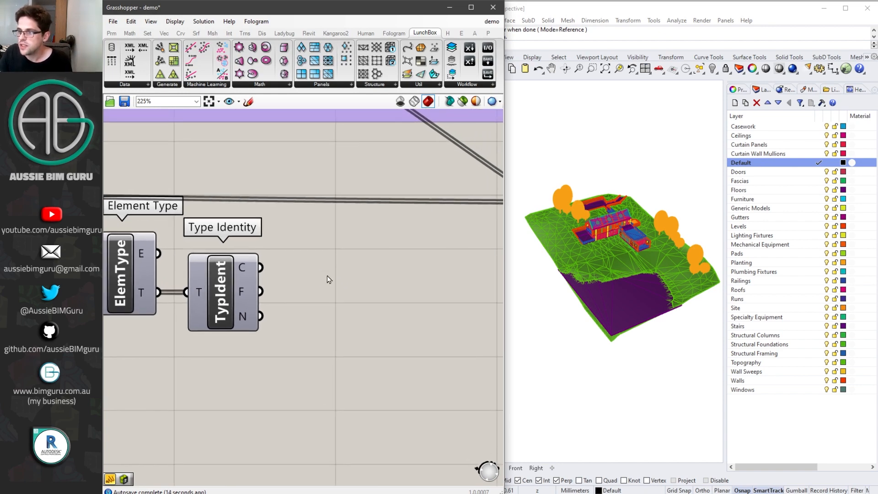
double_click(322, 292)
type("text")
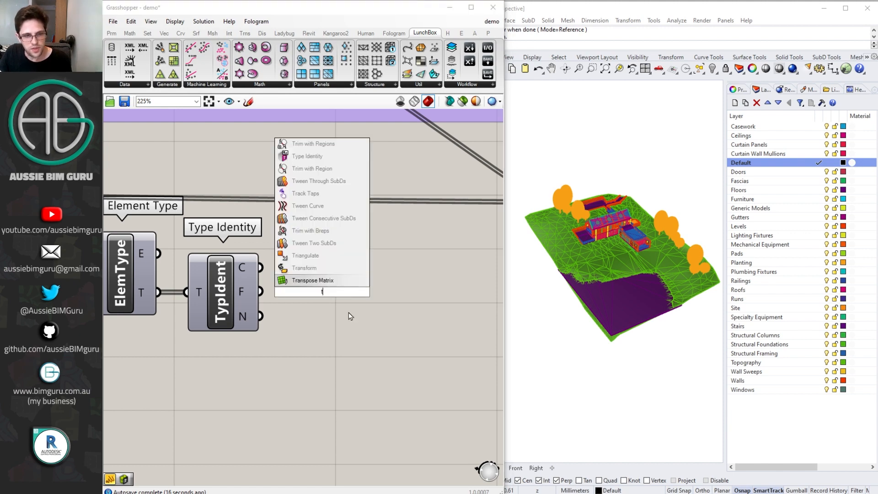
key("Return")
left_click_drag(322, 292, 328, 267)
left_click_drag(260, 267, 325, 270)
Step: Duplicate the Text parameter twice and feed the copies from Type Identity's F and N outputs
key("ctrl+c")
key("ctrl+v")
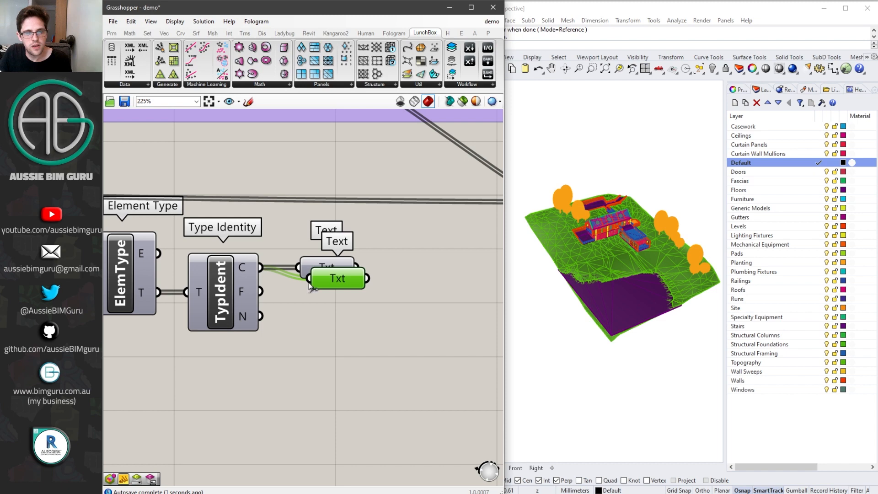
left_click_drag(261, 292, 326, 296)
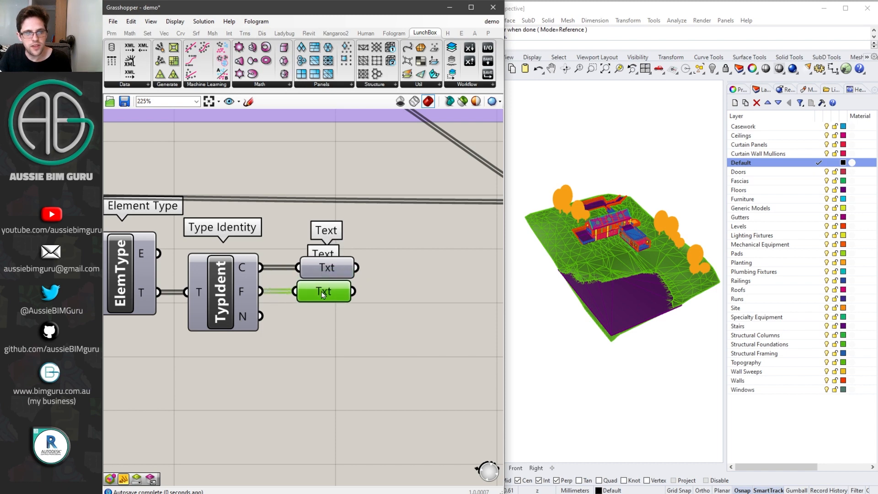
key("ctrl+c")
key("ctrl+v")
left_click_drag(261, 316, 338, 321)
Step: Add a Merge component after the Text parameters and extend its inputs to D4
right_click_drag(405, 304, 320, 302)
left_click(356, 303)
double_click(357, 306)
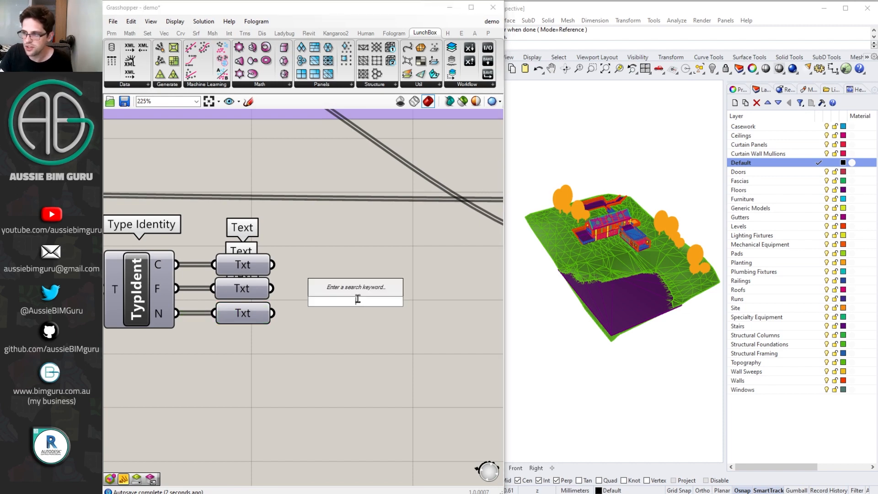
type("merge")
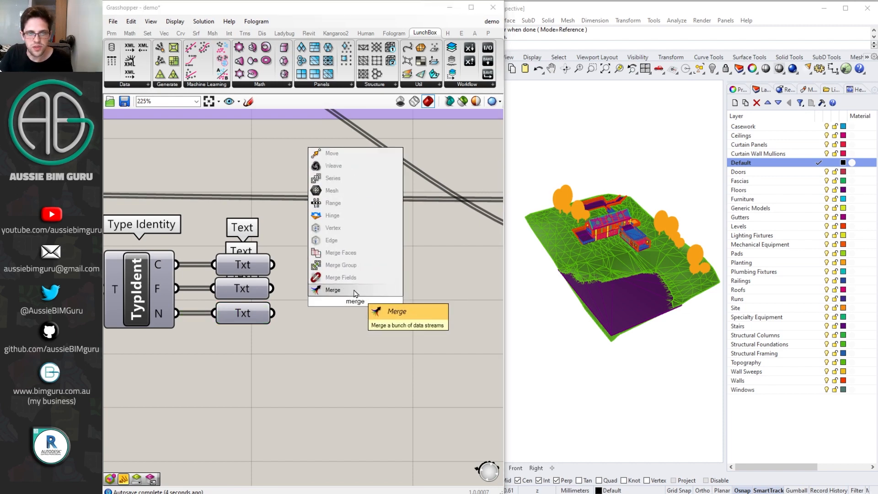
key("Return")
scroll(340, 318, "up", 7)
left_click(350, 340)
left_click(351, 354)
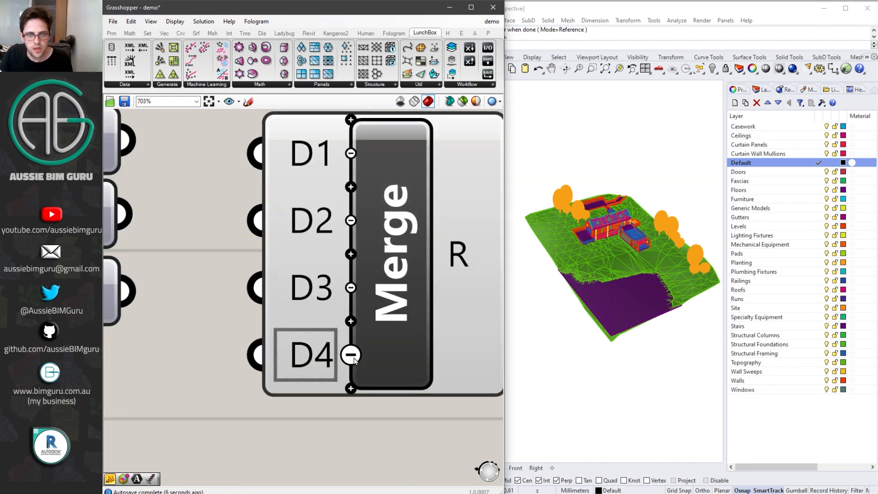
scroll(382, 398, "down", 3)
scroll(383, 399, "down", 2)
left_click(391, 332)
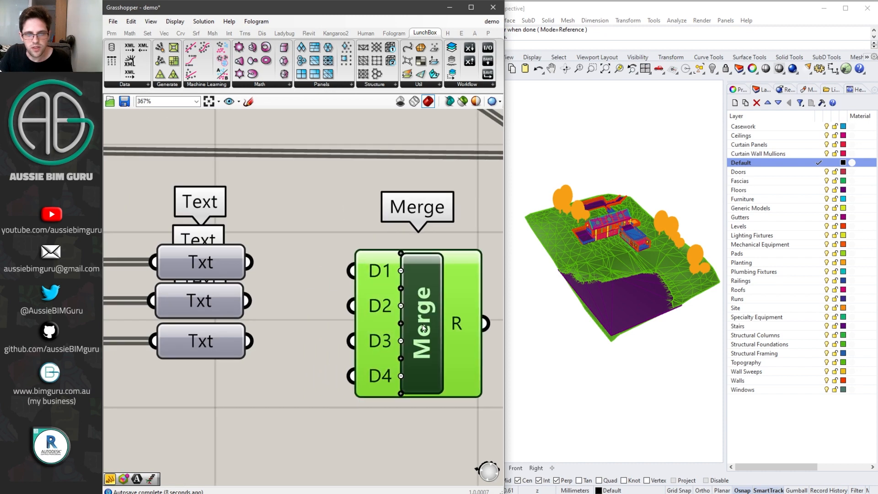
Step: Graft the D1, D2, D3 and D4 inputs of Merge
right_click(375, 273)
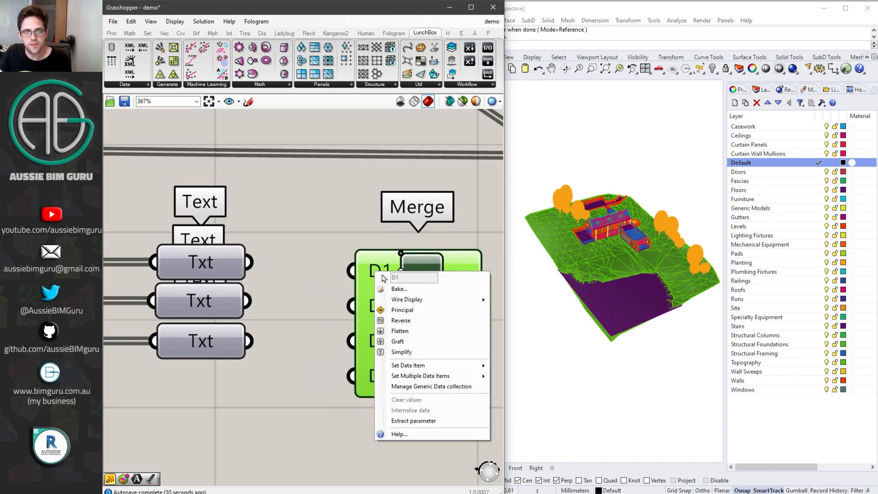
left_click(413, 343)
right_click(385, 304)
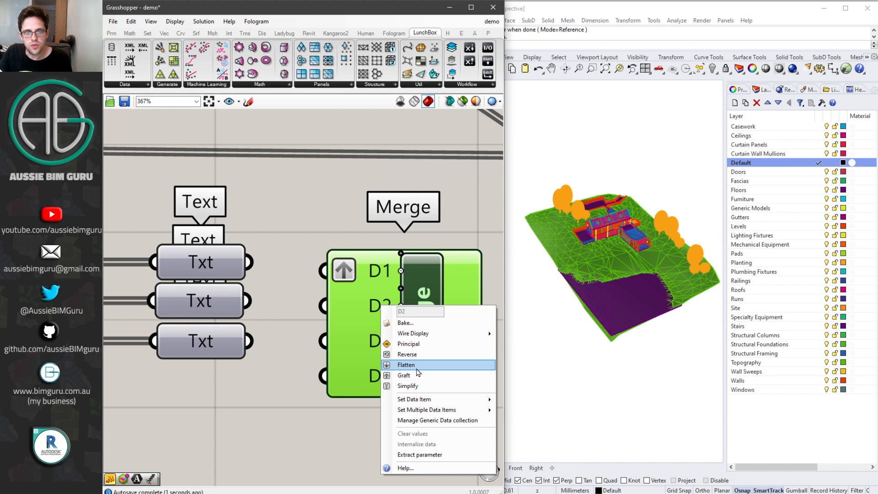
key("Escape")
right_click(380, 345)
left_click(414, 404)
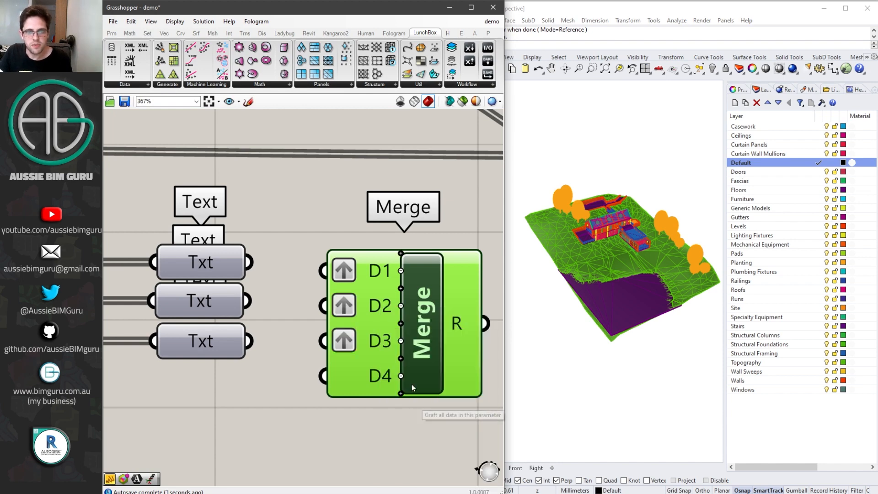
right_click(378, 383)
left_click(402, 387)
Step: Connect the three Text parameters in order to Merge's D1, D2 and D3 inputs
left_click_drag(248, 263, 324, 270)
left_click_drag(325, 306, 249, 302)
left_click_drag(250, 341, 324, 341)
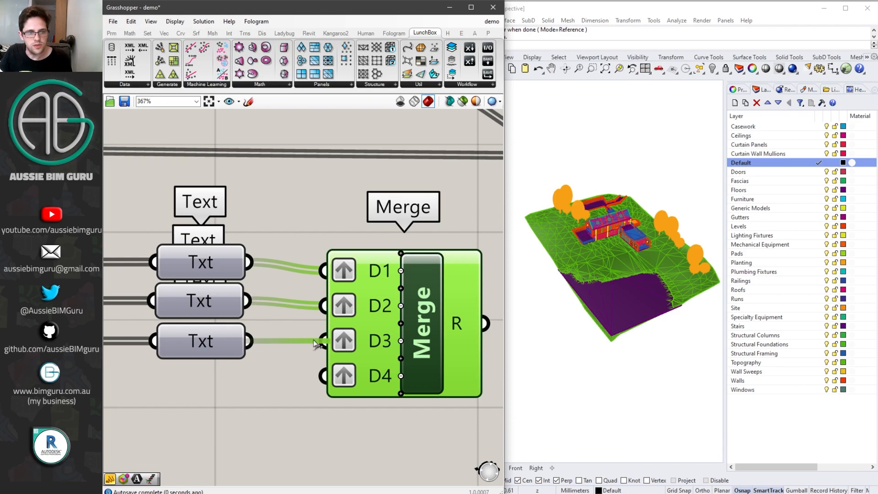
Step: Connect the upstream element ID list to Merge's D4 input
left_click_drag(327, 382, 257, 312)
scroll(490, 412, "down", 5)
scroll(205, 390, "up", 2)
scroll(382, 432, "down", 2)
scroll(265, 427, "down", 1)
scroll(238, 365, "up", 4)
scroll(256, 318, "down", 5)
scroll(368, 364, "up", 6)
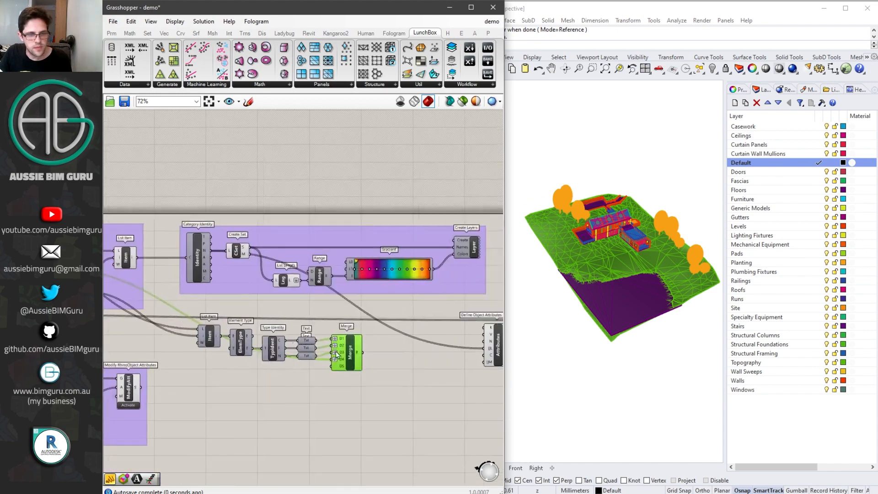
Step: Remove the empty D5 input from Merge and nudge the component into place
left_click(368, 365)
scroll(292, 377, "up", 7)
left_click(307, 366)
scroll(306, 367, "down", 4)
left_click_drag(358, 321, 349, 319)
Step: Add a taller Panel fed by Merge's R output and inspect its list through to the end
double_click(455, 313)
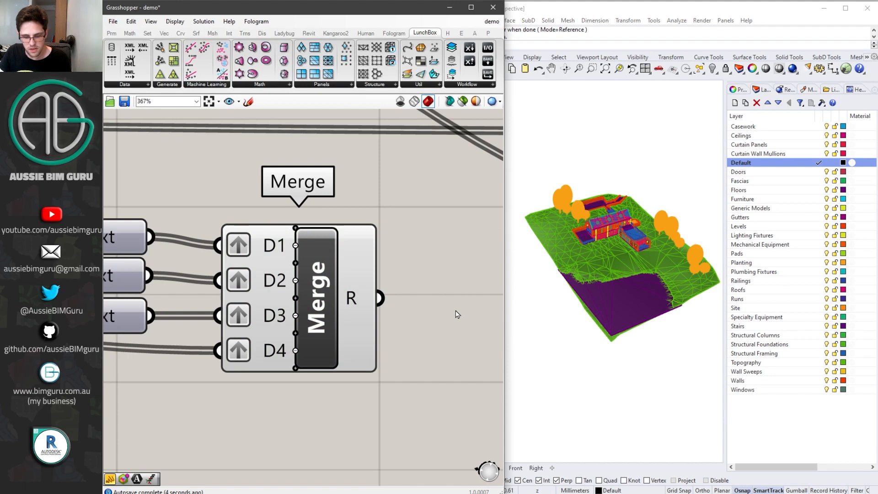
type("panel")
key("Return")
scroll(392, 293, "down", 3)
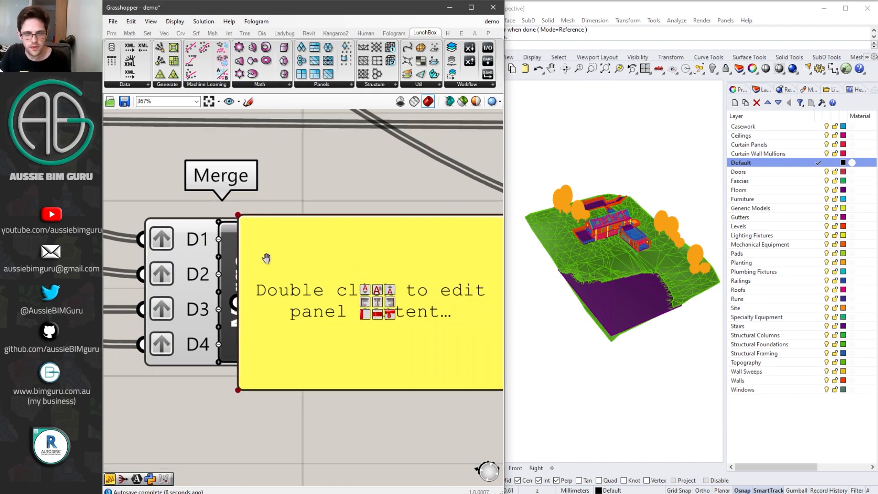
left_click_drag(257, 262, 359, 306)
left_click_drag(242, 282, 295, 324)
right_click_drag(307, 356, 228, 295)
left_click_drag(315, 316, 316, 452)
left_click_drag(384, 220, 390, 448)
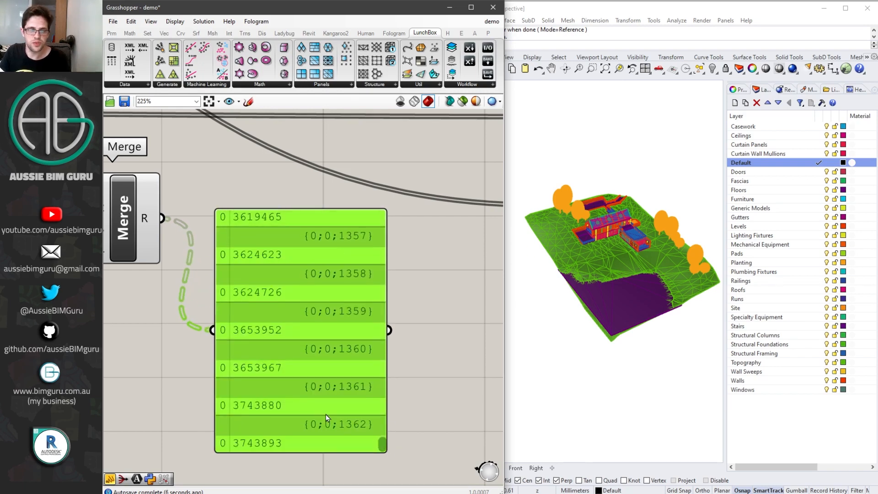
Step: Delete the panel attached to Merge and group the components from List Item through Merge
key("Delete")
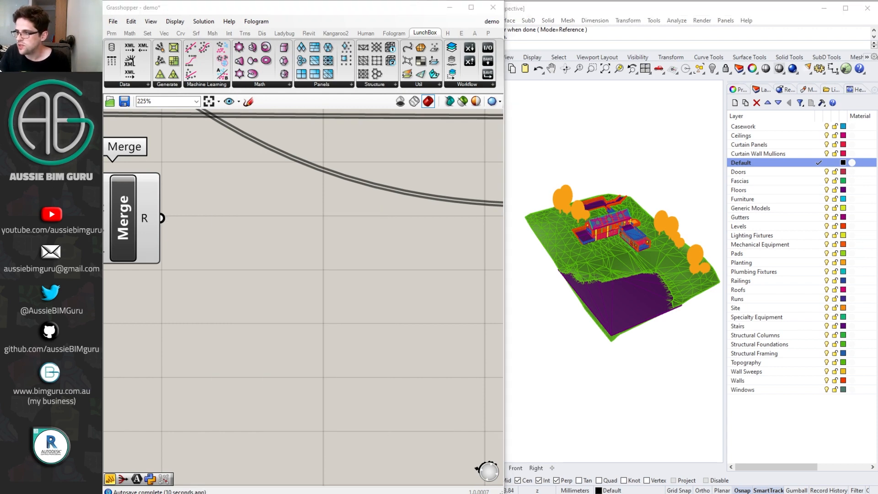
left_click(320, 263)
scroll(386, 302, "down", 3)
right_click_drag(274, 283, 414, 269)
scroll(371, 263, "down", 2)
left_click_drag(423, 270, 196, 199)
left_click_drag(241, 221, 229, 285)
right_click(274, 211)
left_click(292, 284)
left_click_drag(350, 259, 380, 237)
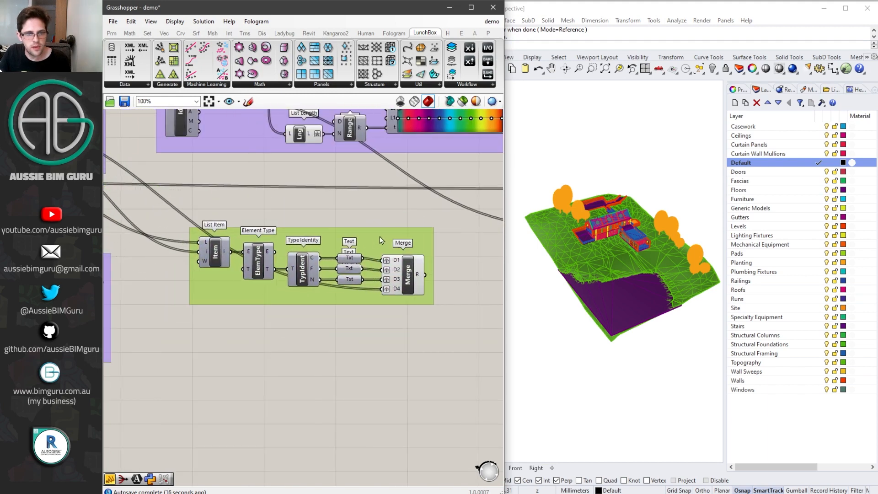
Step: Add a second Define Object Attributes component directly below the existing one
right_click_drag(379, 237, 236, 249)
double_click(267, 240)
type("define obj")
key("Return")
left_click_drag(267, 243, 315, 268)
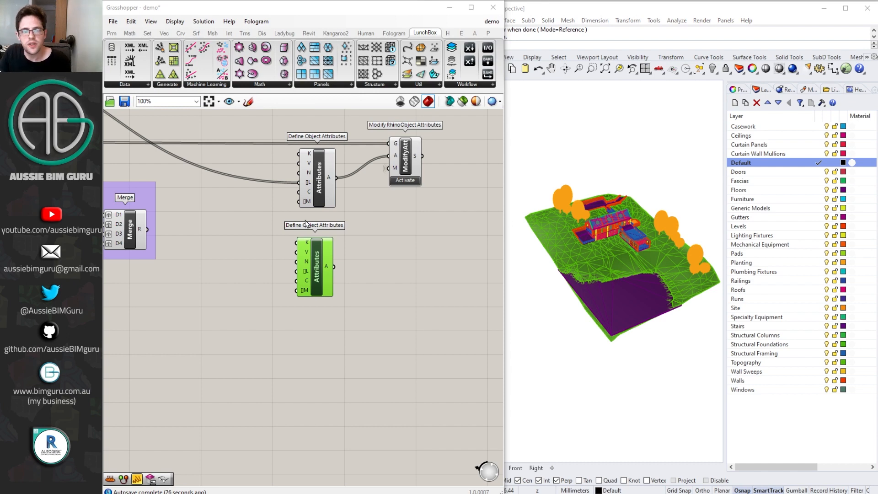
Step: Connect Merge's R output to the V input of the lower Define Object Attributes component
scroll(323, 227, "up", 2)
left_click(242, 227)
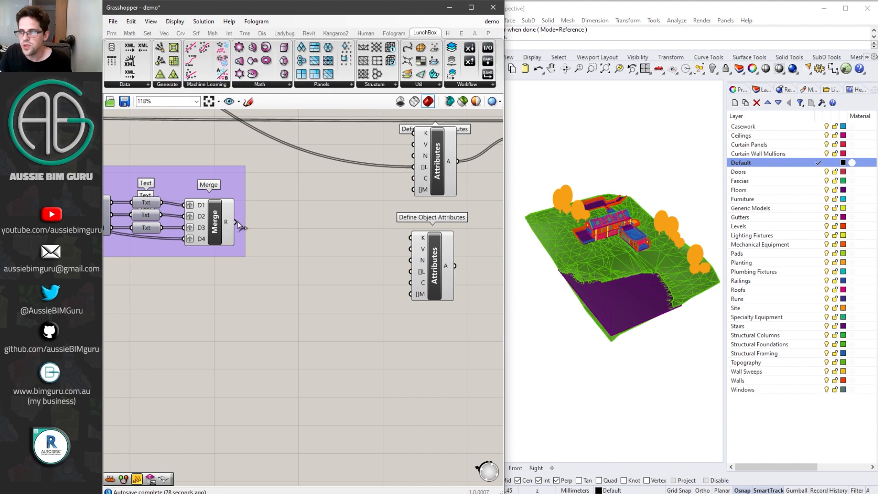
left_click_drag(238, 221, 410, 249)
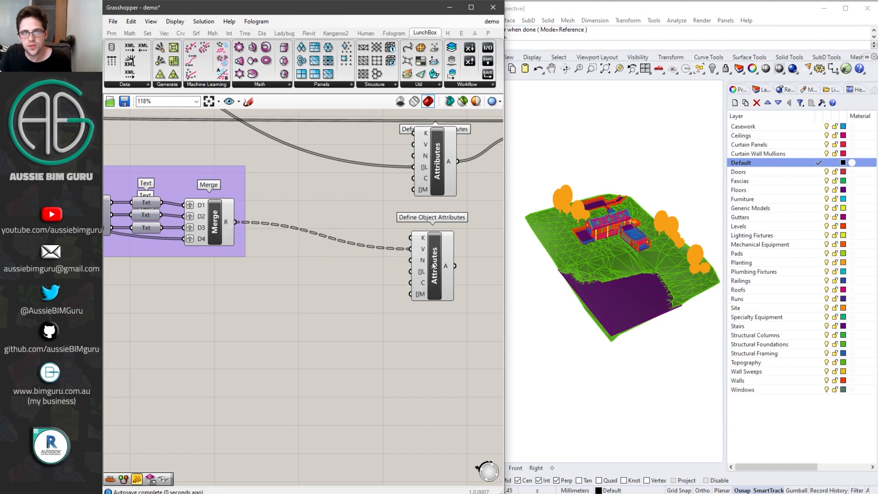
left_click(433, 267)
scroll(430, 257, "up", 4)
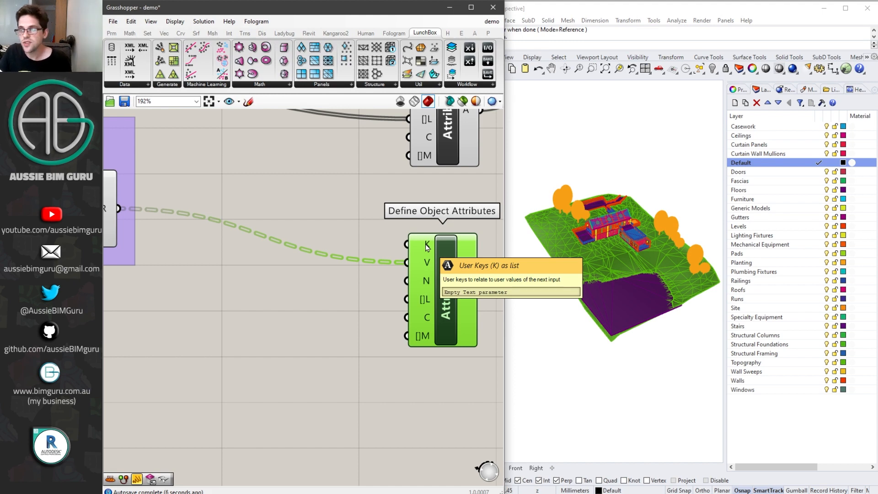
Step: Add a Panel before the lower Define Object Attributes component and turn off its Multiline Data option
double_click(260, 308)
type("panel")
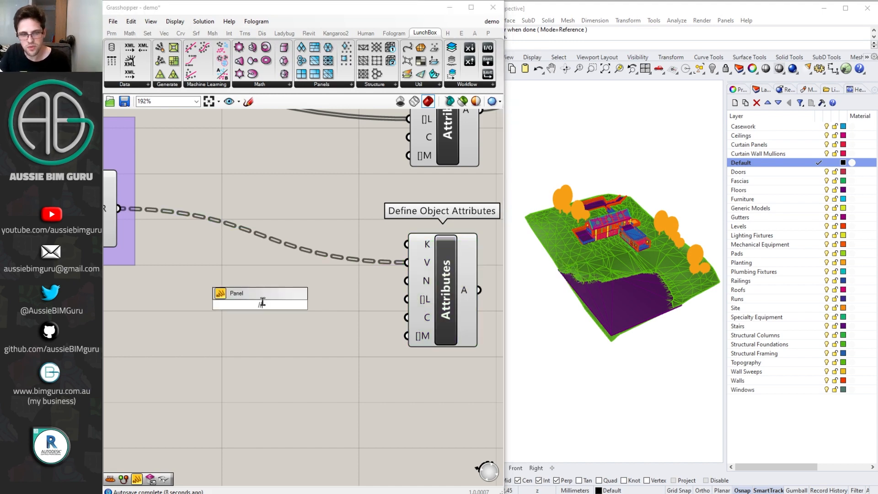
key("Return")
right_click(251, 302)
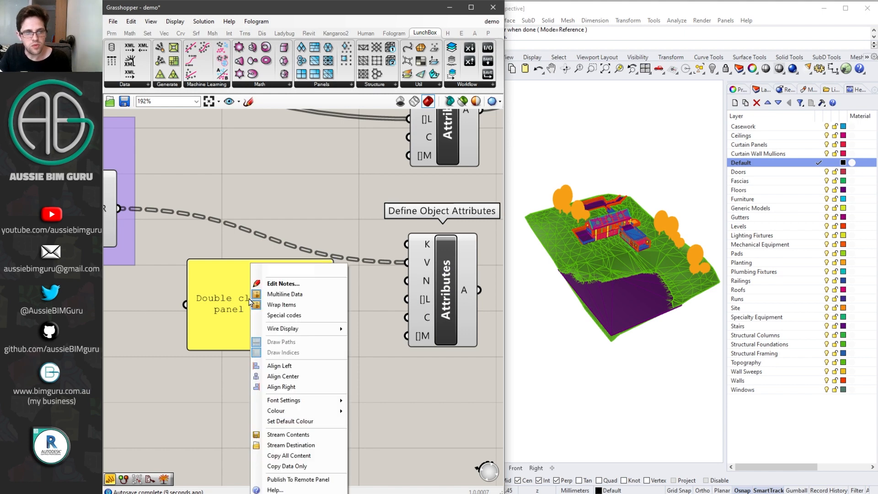
left_click(286, 296)
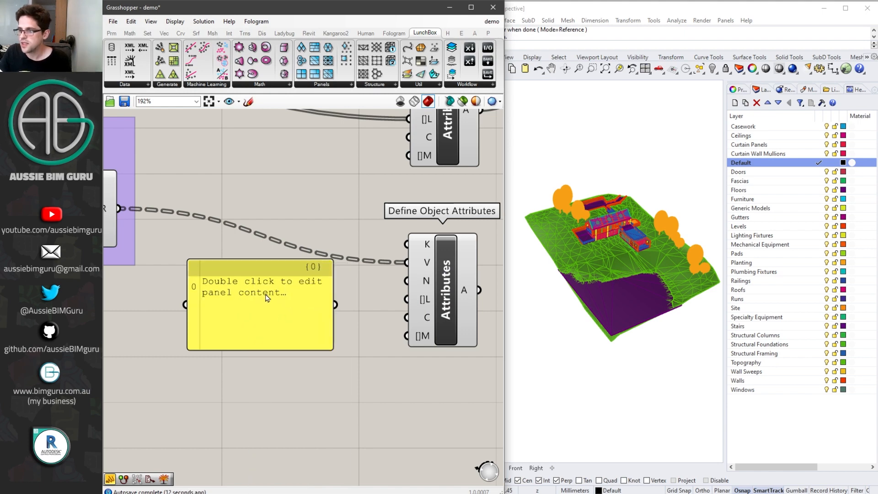
Step: Replace the panel's content with the lines Category, Family, Type and Id
double_click(267, 298)
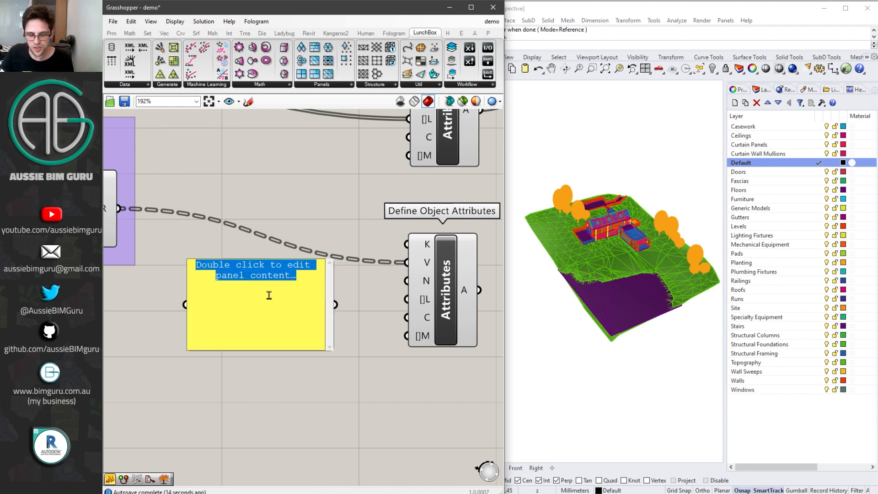
key("BackSpace")
type("Family")
key("BackSpace")
key("BackSpace")
key("BackSpace")
key("BackSpace")
key("BackSpace")
type("cATE")
key("BackSpace")
key("BackSpace")
key("BackSpace")
type("ategory")
key("Return")
type("Family")
key("Return")
type("Type")
key("Return")
type("Id")
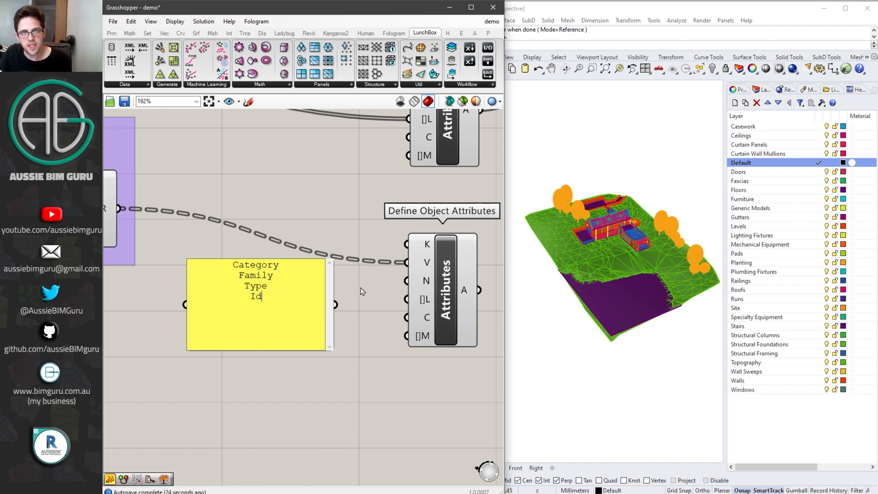
Step: Shrink the key-name panel and connect it to the K input of the lower Define Object Attributes component
left_click(337, 350)
left_click_drag(332, 348, 298, 342)
left_click_drag(325, 312, 416, 249)
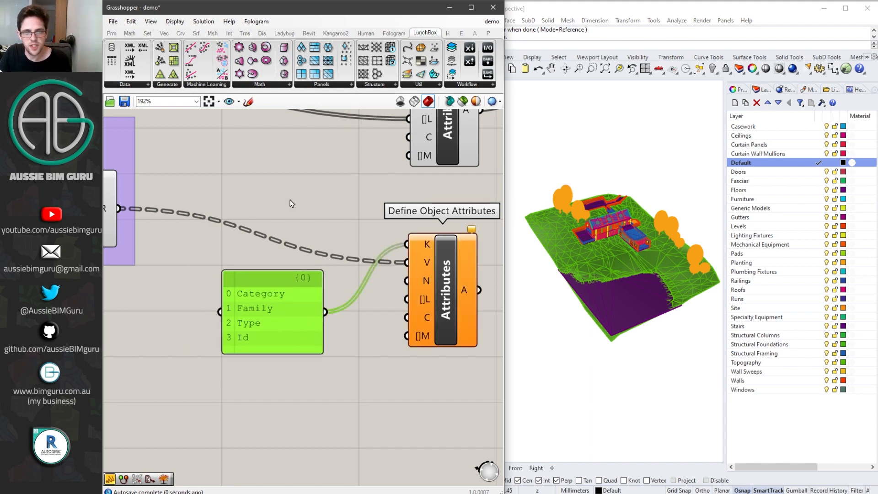
Step: Examine the V input's data and the warning on the lower Define Object Attributes component
left_click(329, 206)
right_click_drag(378, 227, 315, 205)
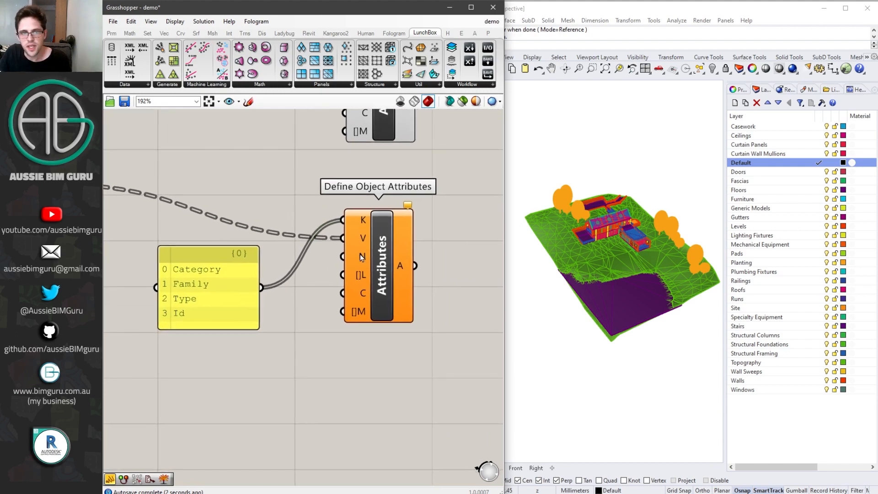
mouse_move(365, 241)
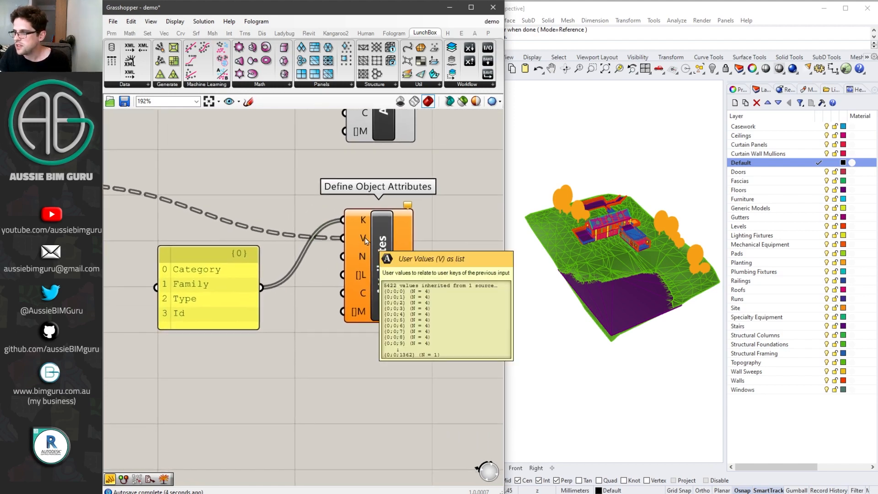
mouse_move(407, 207)
right_click_drag(408, 207, 319, 209)
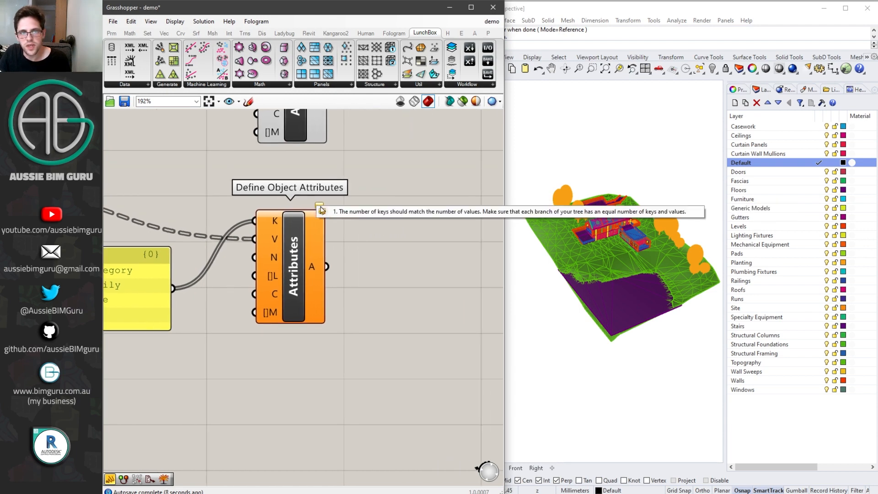
right_click(435, 259)
left_click(396, 251)
Step: Examine Merge's D4 input options and the branch structure of its R output
scroll(437, 258, "down", 3)
right_click_drag(267, 214, 361, 219)
scroll(262, 227, "up", 4)
right_click_drag(262, 227, 365, 296)
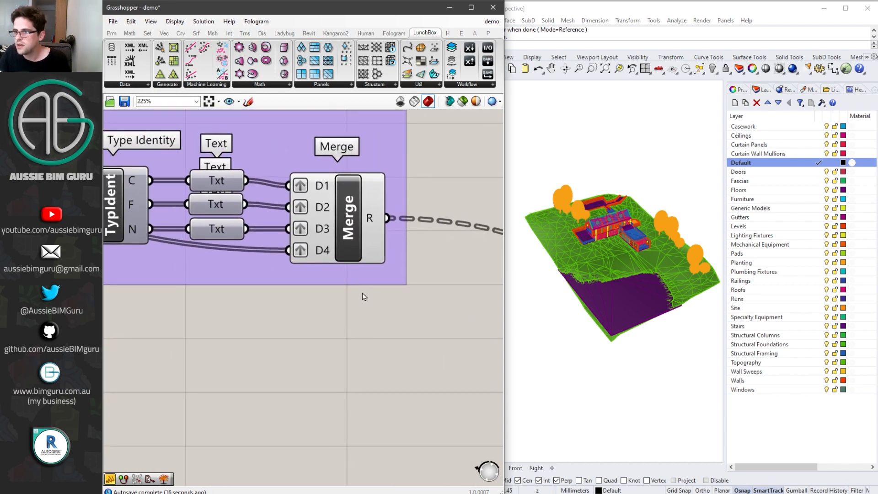
right_click(325, 253)
left_click(300, 330)
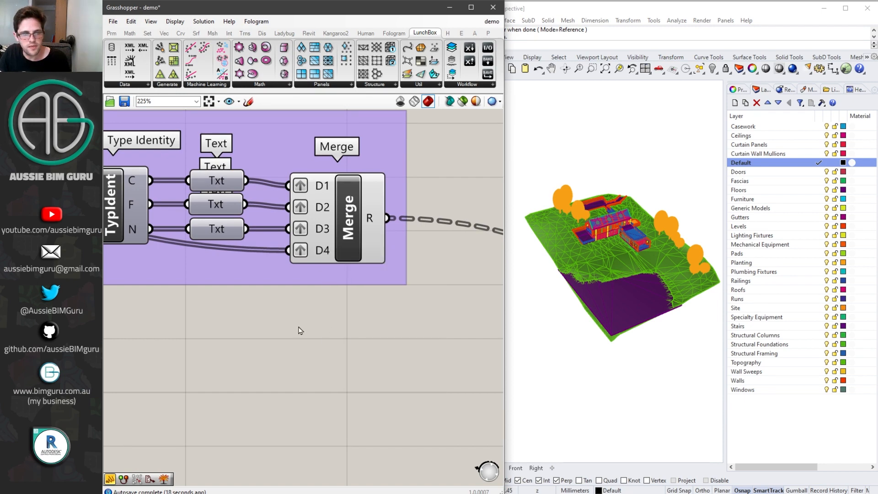
mouse_move(325, 250)
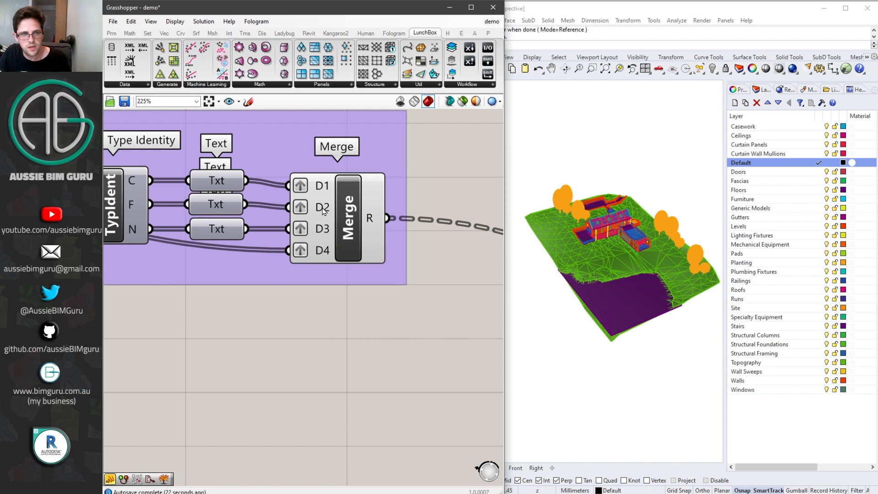
mouse_move(376, 224)
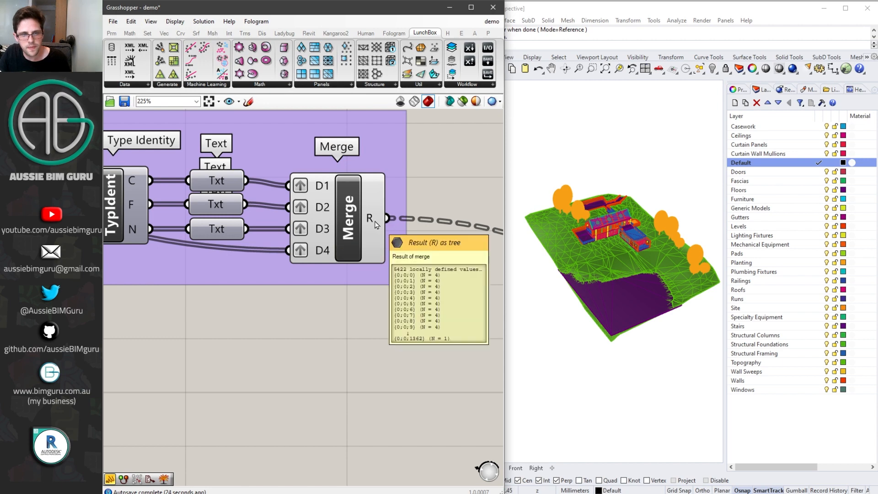
Step: Add a tall Panel fed by Merge's R output and inspect the merged list down to its last branches
double_click(430, 350)
type("//")
key("Return")
left_click_drag(390, 219, 342, 348)
scroll(365, 293, "down", 2)
left_click_drag(368, 295, 375, 432)
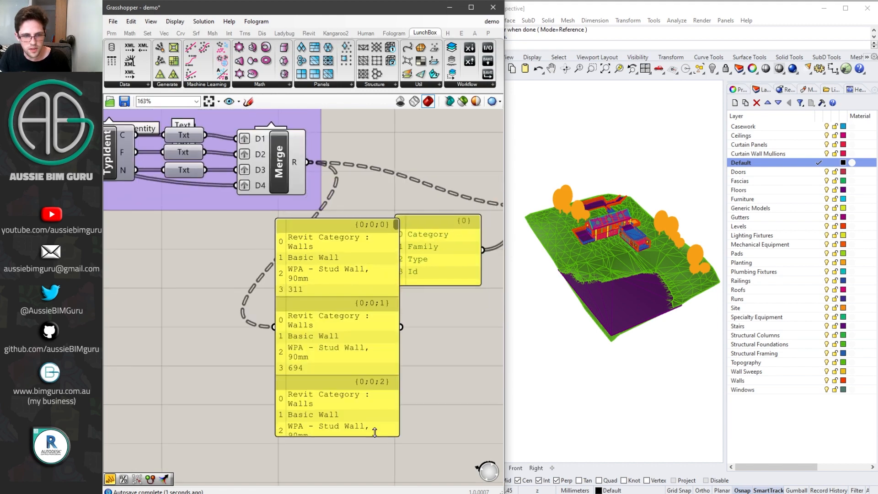
left_click_drag(397, 225, 401, 424)
Step: Try flattening Merge's D4 input, check the merged list, and delete the inspection panel
right_click(261, 192)
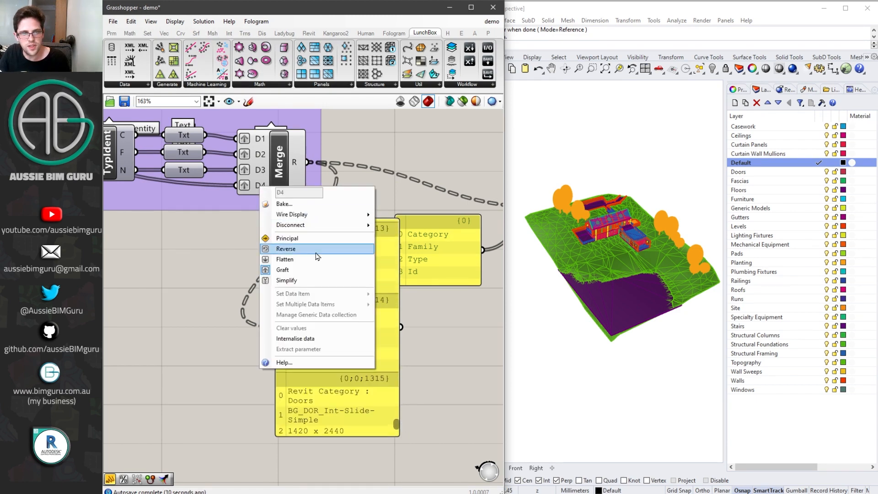
left_click(266, 259)
left_click_drag(396, 427, 411, 210)
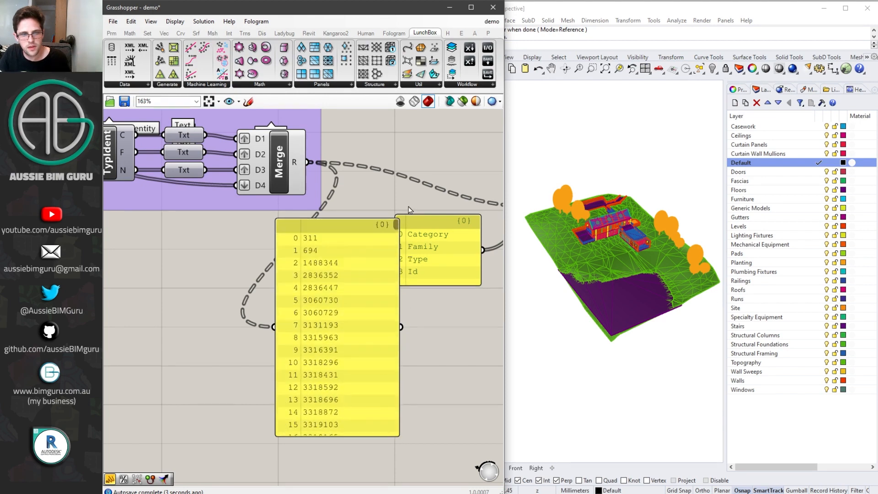
left_click(359, 243)
key("Delete")
Step: Rewire Merge's D4 input to take the H output of the Find similar member component
right_click_drag(249, 237, 355, 278)
scroll(355, 278, "down", 1)
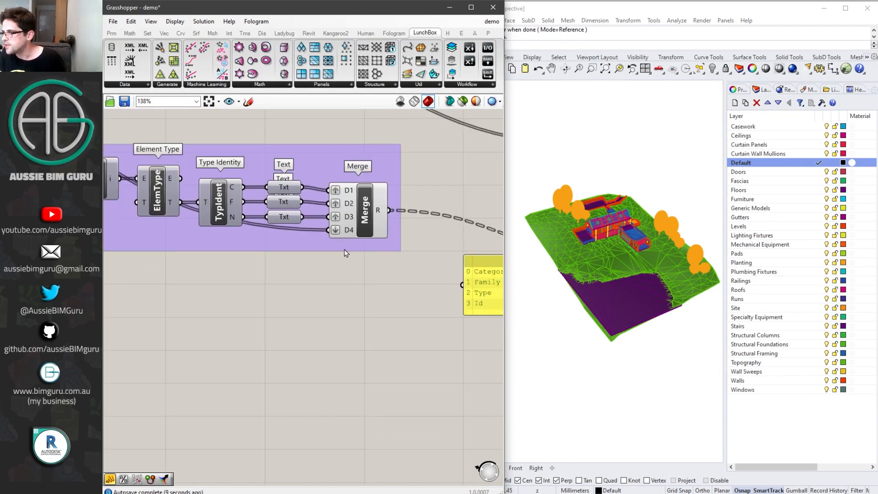
right_click_drag(332, 261, 359, 266)
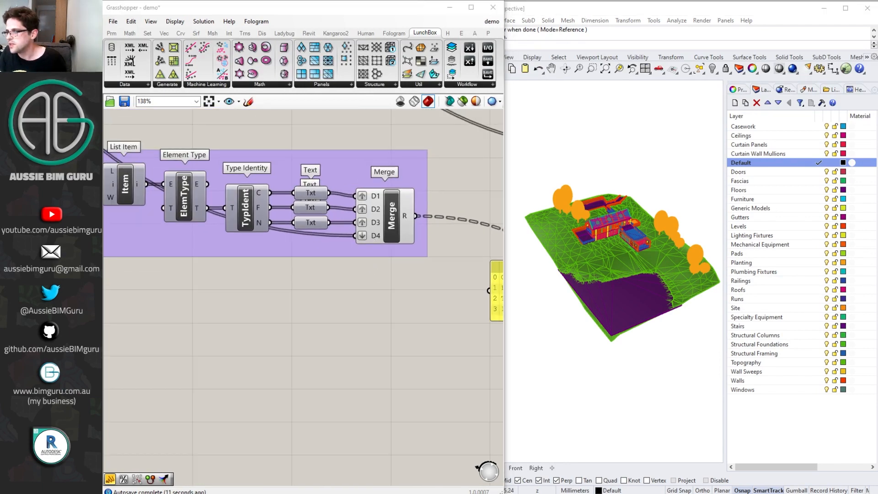
right_click_drag(261, 289, 301, 294)
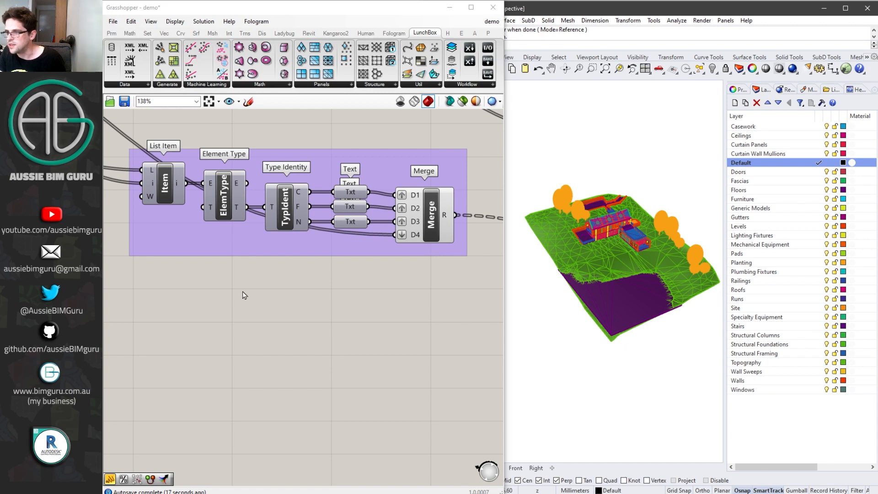
right_click_drag(243, 292, 495, 405)
scroll(486, 401, "down", 1)
right_click_drag(237, 270, 384, 307)
scroll(279, 257, "up", 1)
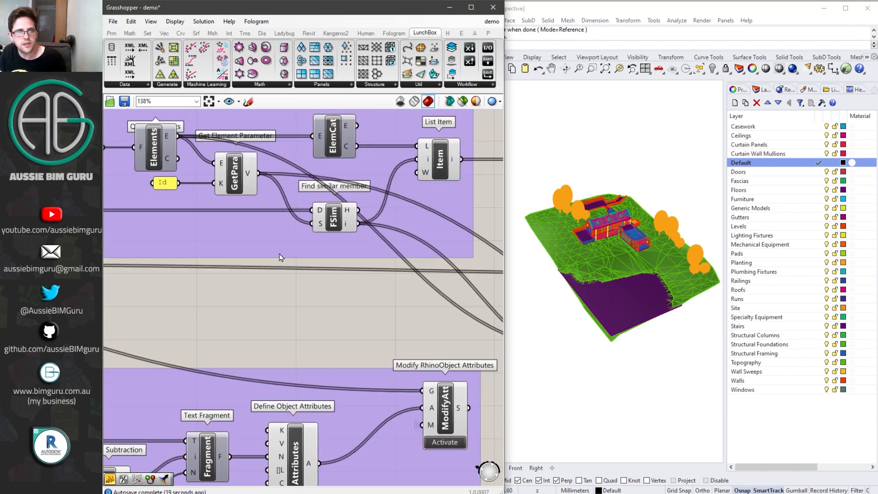
mouse_move(345, 228)
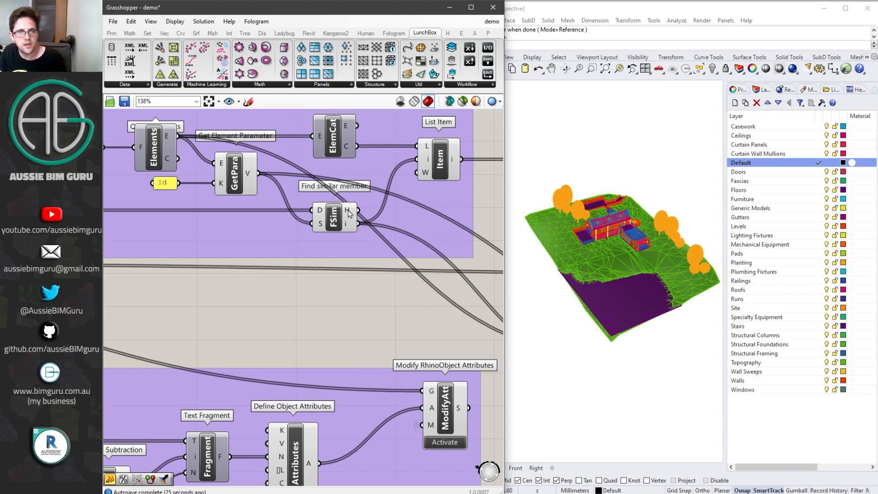
left_click_drag(349, 213, 497, 350)
scroll(224, 220, "down", 6)
scroll(395, 256, "up", 3)
scroll(483, 282, "up", 3)
right_click_drag(451, 373, 327, 335)
scroll(396, 329, "up", 3)
scroll(396, 328, "up", 3)
right_click_drag(388, 275, 389, 295)
Step: Set Merge's D4 input to Graft
right_click(368, 291)
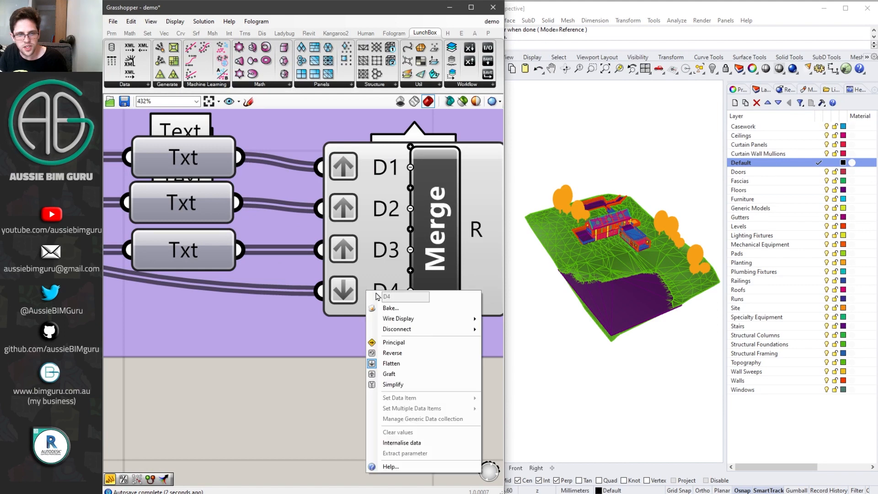
left_click(394, 373)
right_click(386, 295)
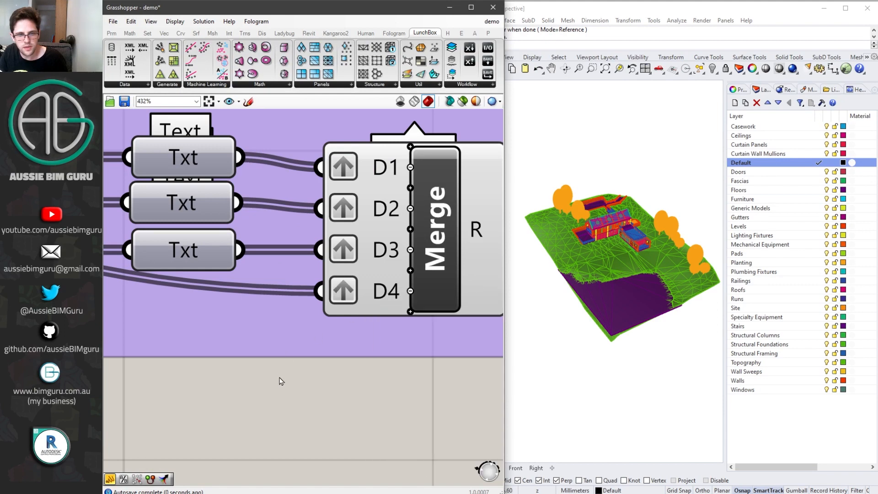
Step: Flatten the A output of the lower Define Object Attributes component and check its attribute list
scroll(281, 379, "down", 3)
right_click_drag(450, 398, 236, 338)
right_click_drag(372, 325, 178, 295)
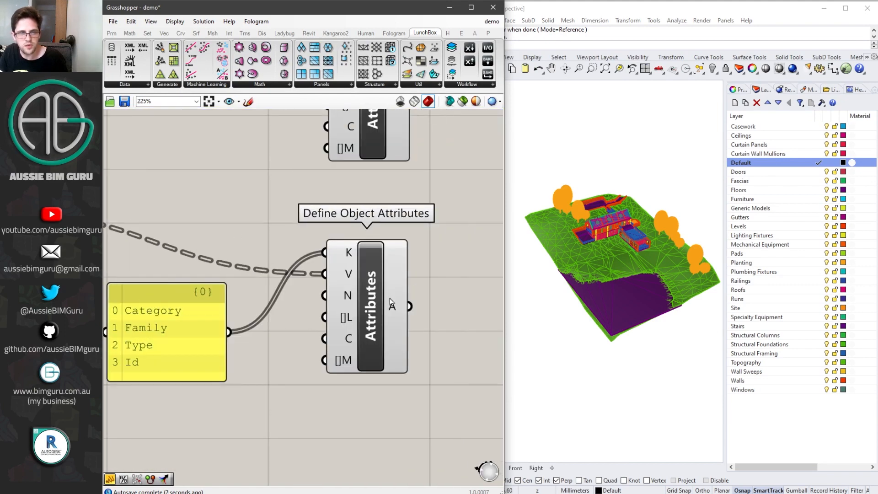
mouse_move(392, 303)
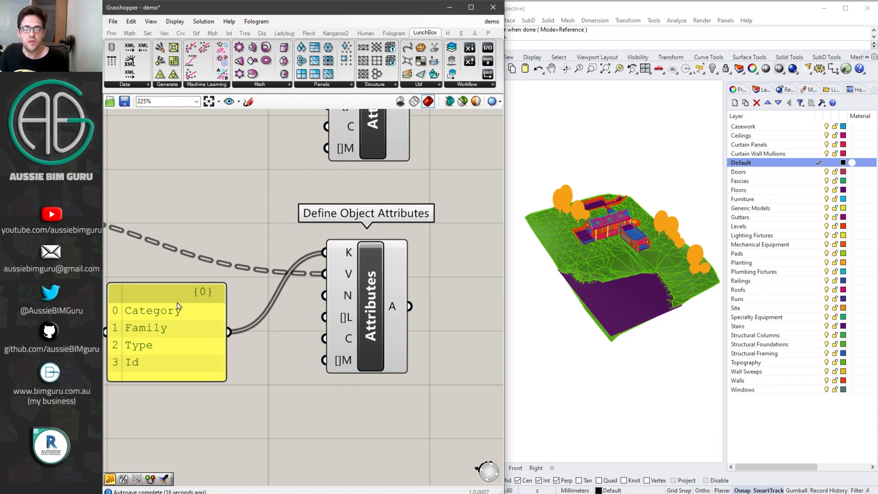
right_click_drag(433, 300, 329, 276)
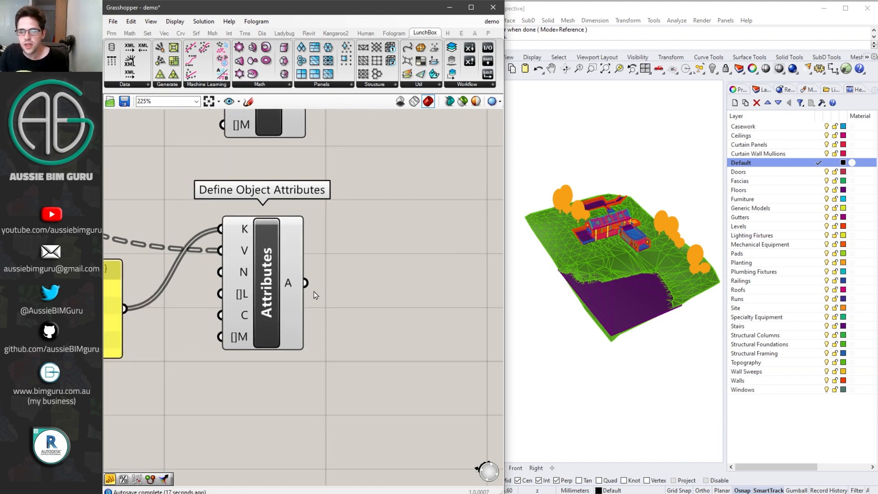
right_click(290, 287)
left_click(328, 326)
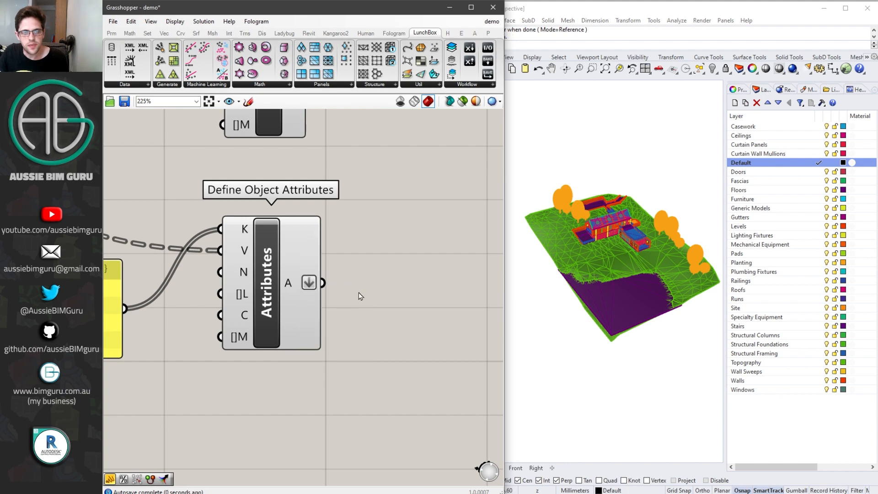
mouse_move(295, 284)
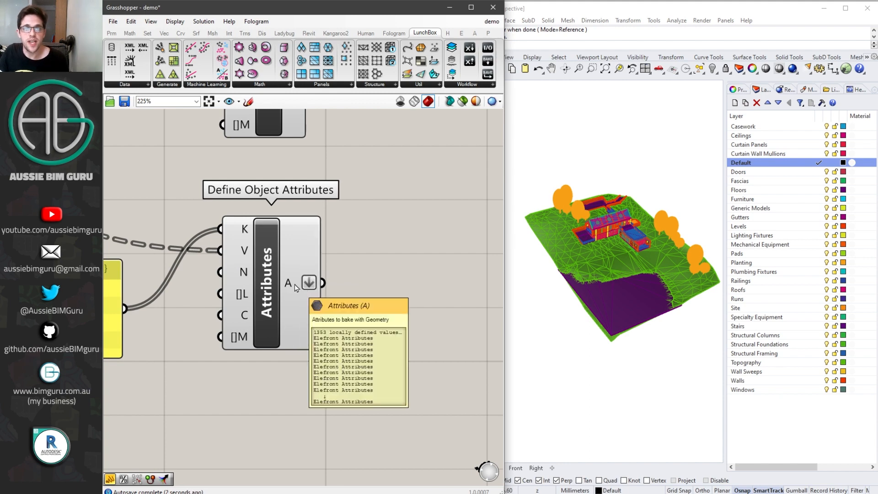
scroll(337, 280, "down", 4)
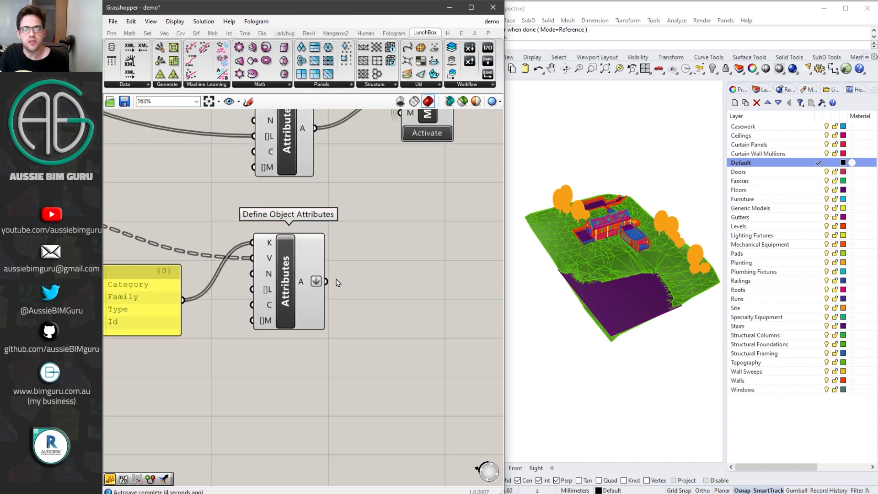
Step: Move the key-name panel and the lower Define Object Attributes component together slightly down the canvas
left_click_drag(358, 323, 193, 262)
left_click_drag(287, 272, 283, 292)
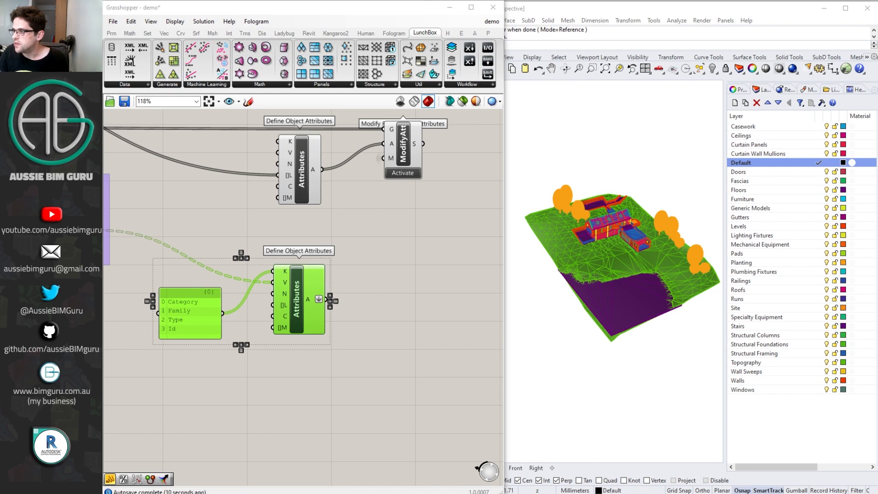
left_click(408, 281)
Step: Place a second Modify RhinoObject Attributes component beside the lower Define Object Attributes component
right_click_drag(441, 276, 296, 272)
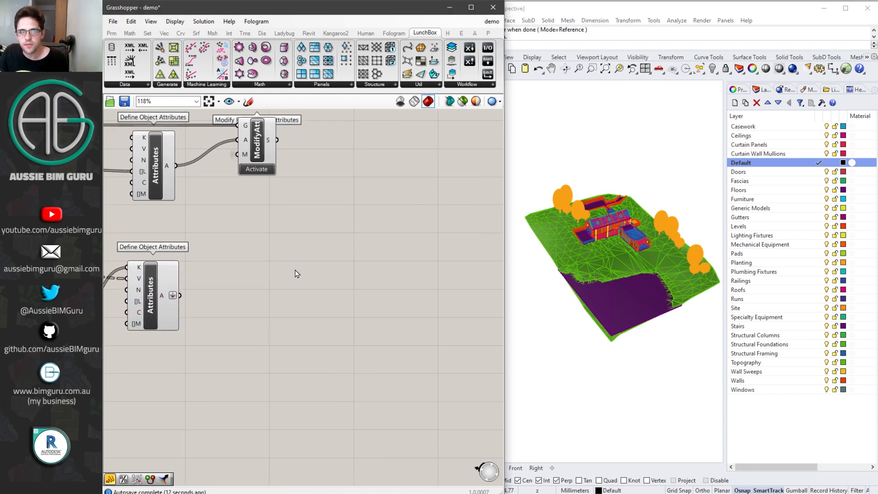
double_click(295, 268)
type("modify")
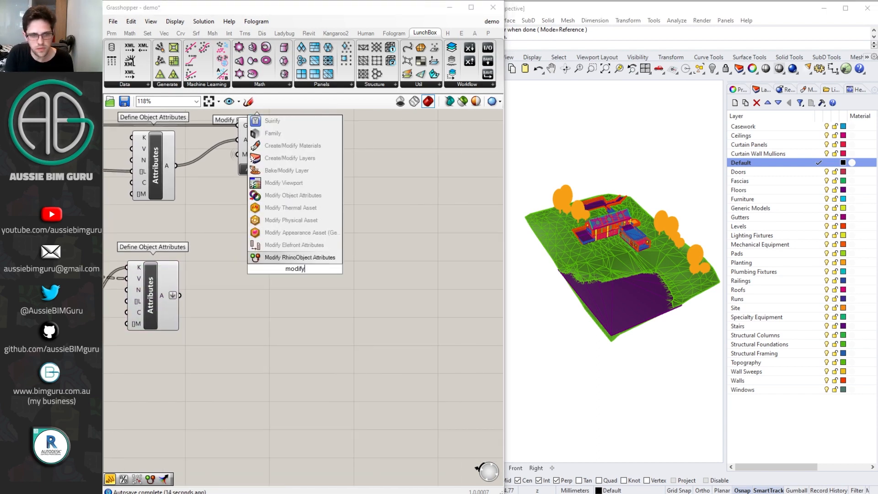
type("rhino")
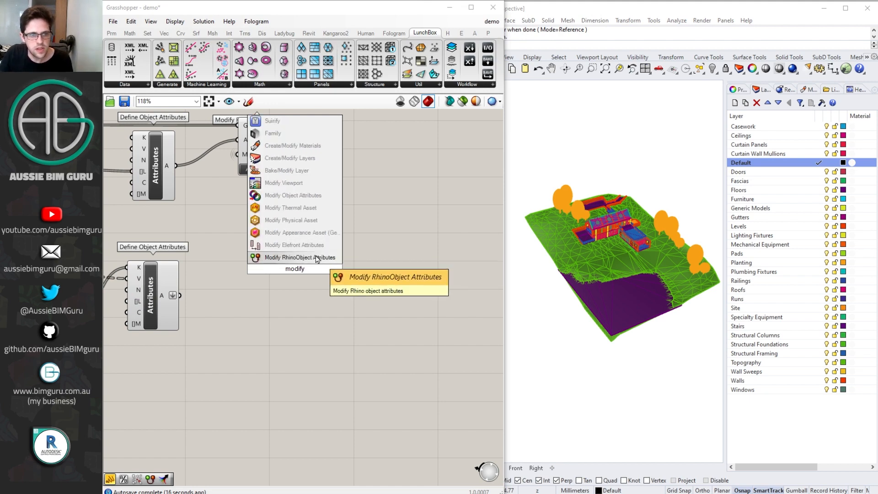
key("Return")
left_click_drag(294, 277, 298, 283)
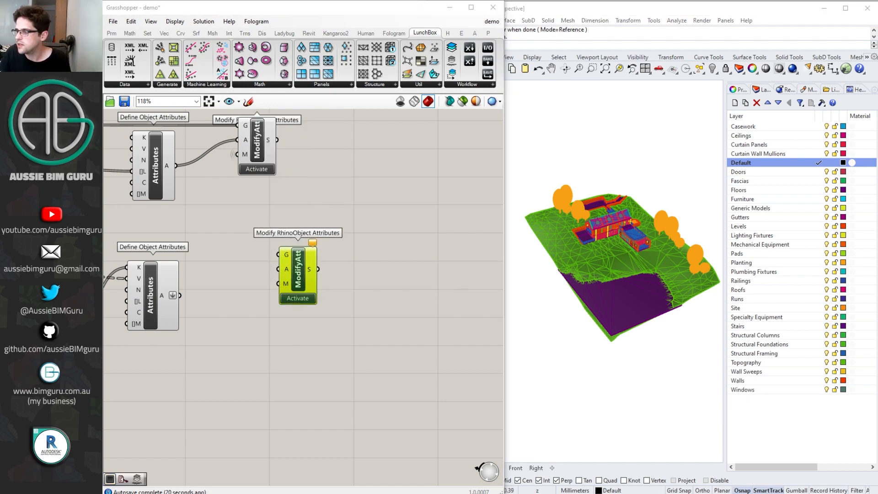
left_click(425, 284)
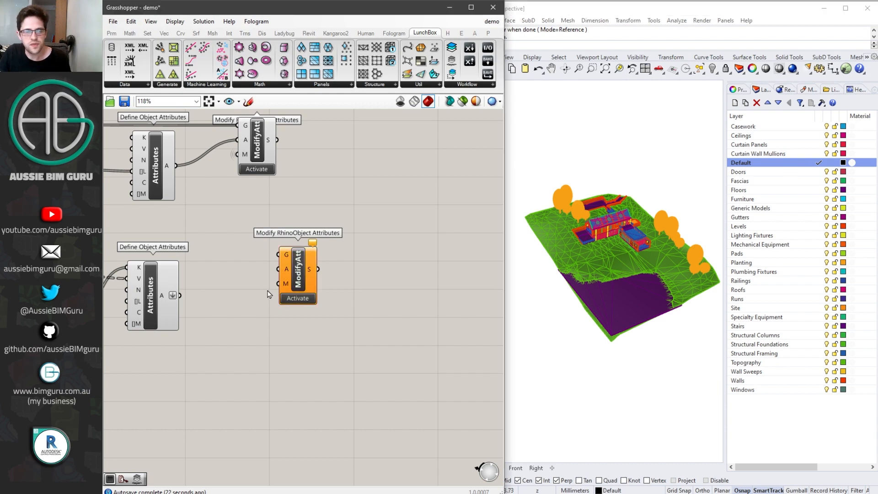
Step: Connect the lower Define Object Attributes component's A output to the A input of the new Modify RhinoObject Attributes component
right_click_drag(183, 308, 325, 299)
scroll(326, 297, "up", 2)
left_click_drag(322, 280, 459, 249)
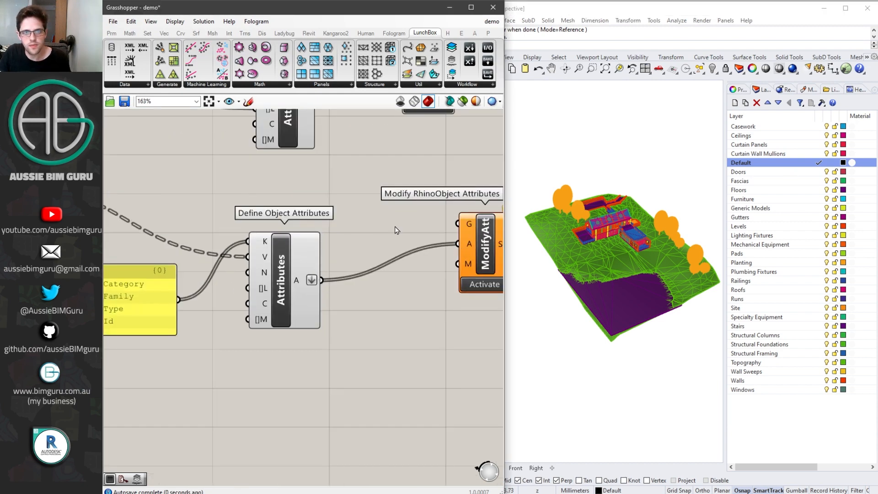
Step: Connect the 0. Collect meshes parameter to the G input of the lower Modify RhinoObject Attributes component
right_click_drag(397, 230, 394, 264)
left_click_drag(454, 259, 171, 255)
scroll(484, 302, "down", 4)
scroll(489, 299, "down", 4)
scroll(434, 271, "down", 3)
scroll(129, 249, "up", 9)
scroll(178, 254, "down", 5)
right_click_drag(443, 300, 190, 260)
scroll(304, 262, "up", 1)
right_click_drag(412, 272, 257, 261)
scroll(384, 261, "up", 1)
scroll(384, 262, "up", 3)
left_click(330, 278)
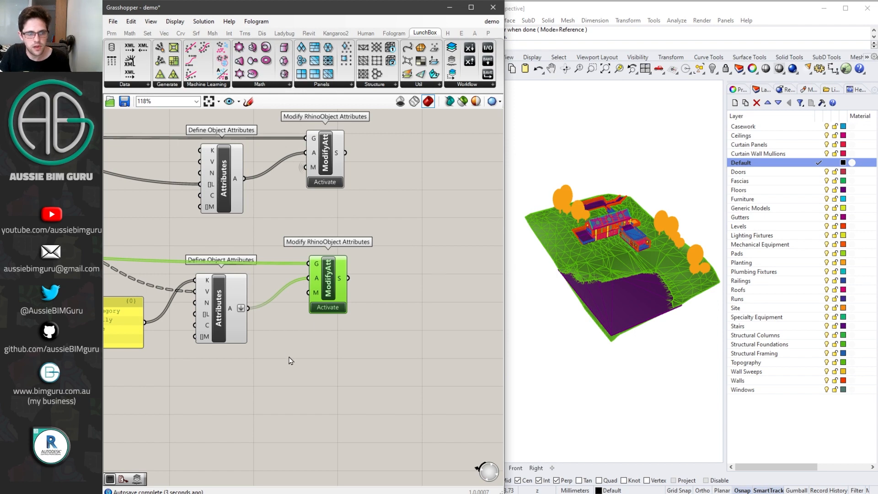
Step: Add a Button below the lower attribute components and name it 5. Send data
scroll(241, 371, "up", 3)
double_click(238, 372)
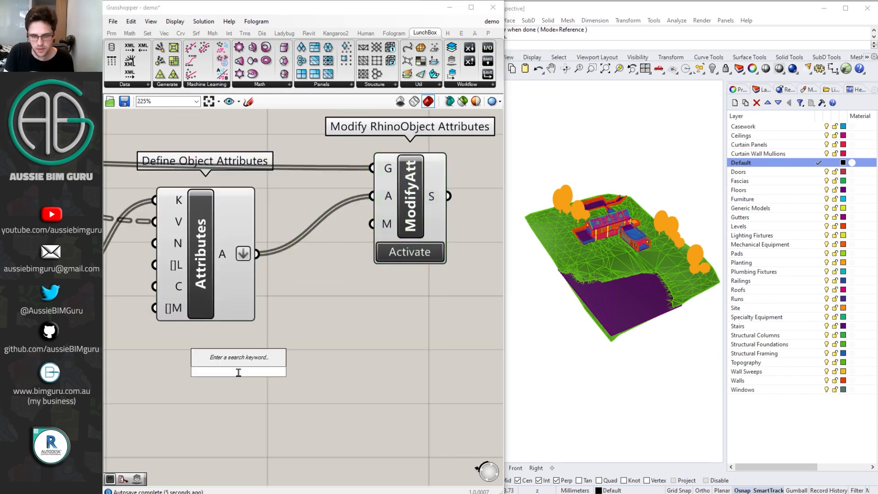
double_click(306, 333)
type("button")
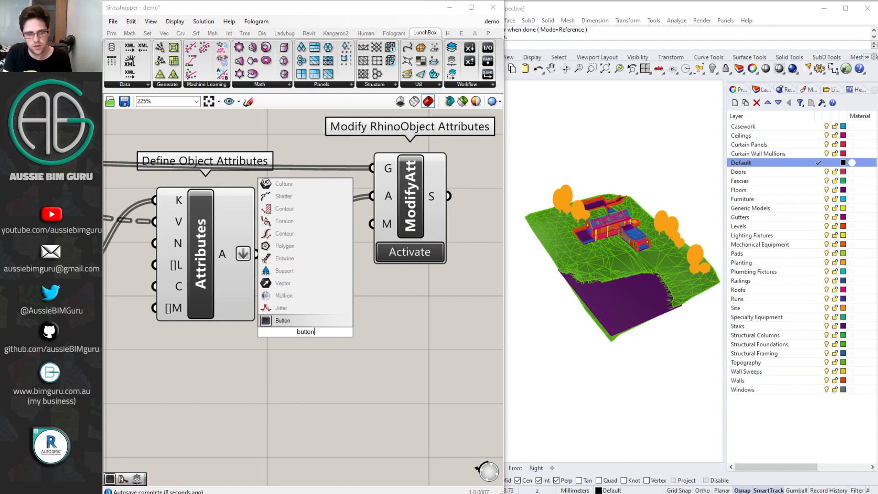
key("Return")
right_click(285, 336)
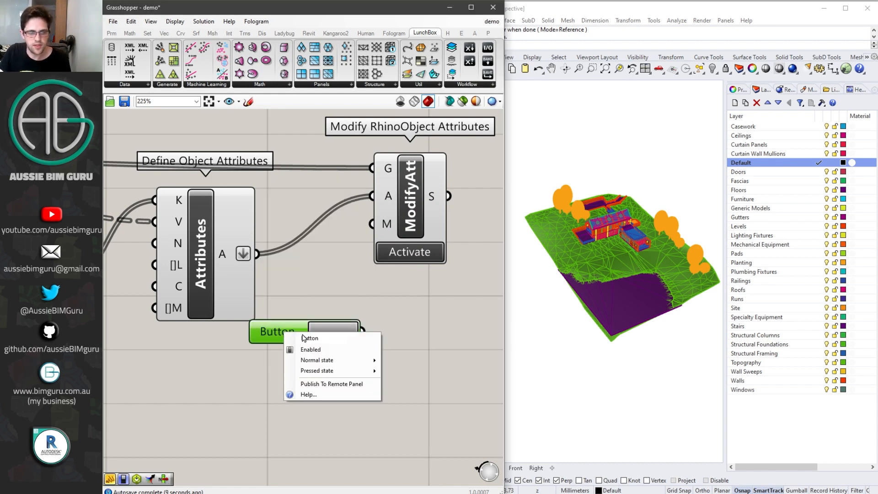
type("5. Send data")
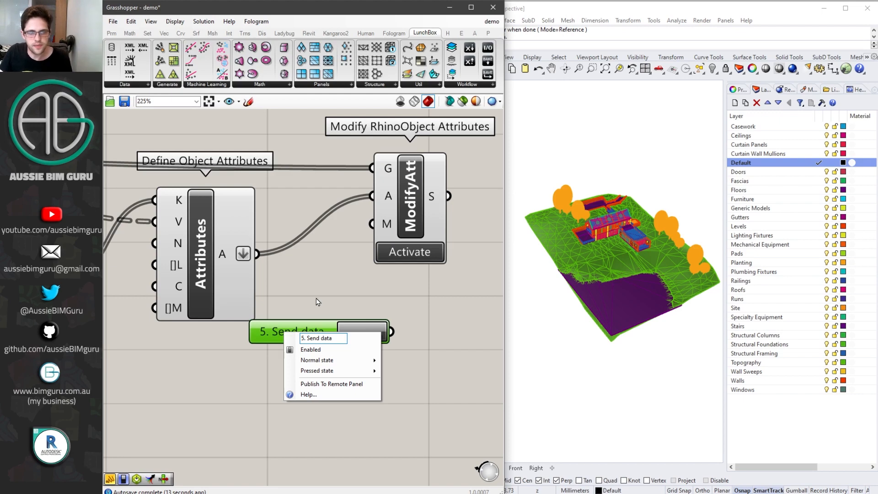
key("Return")
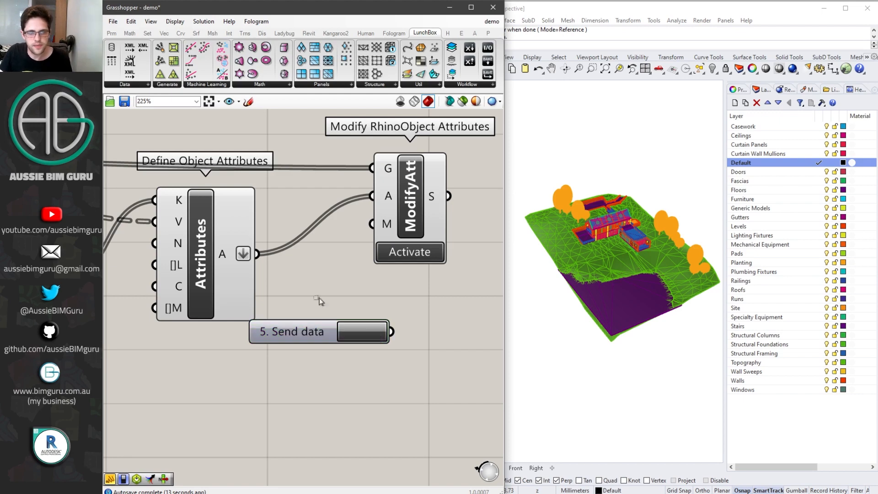
Step: Wire 5. Send data to the lower Modify component's M input, hide that wire, and place the button beneath 4. Assign layers
left_click_drag(392, 331, 373, 224)
right_click(388, 233)
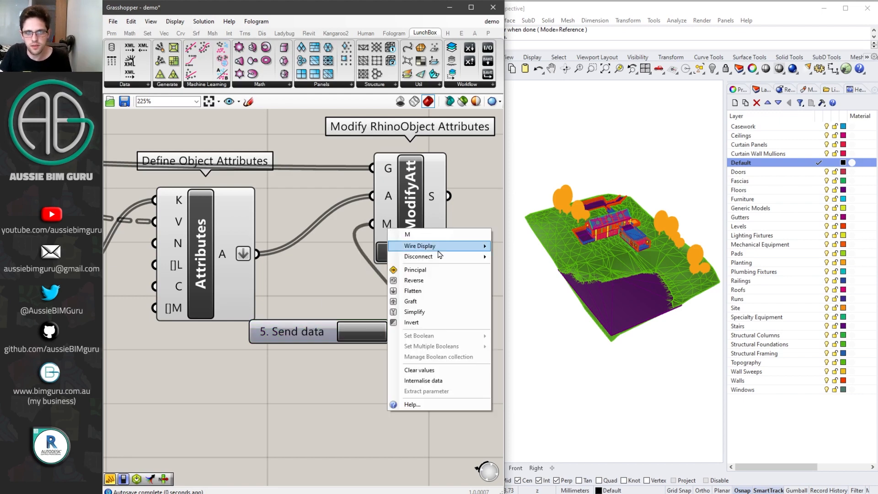
mouse_move(419, 249)
left_click(514, 269)
left_click_drag(296, 333, 129, 305)
scroll(396, 330, "down", 10)
scroll(160, 304, "up", 8)
Step: Select the topography mesh in Rhino and view its attribute user text
left_click(567, 240)
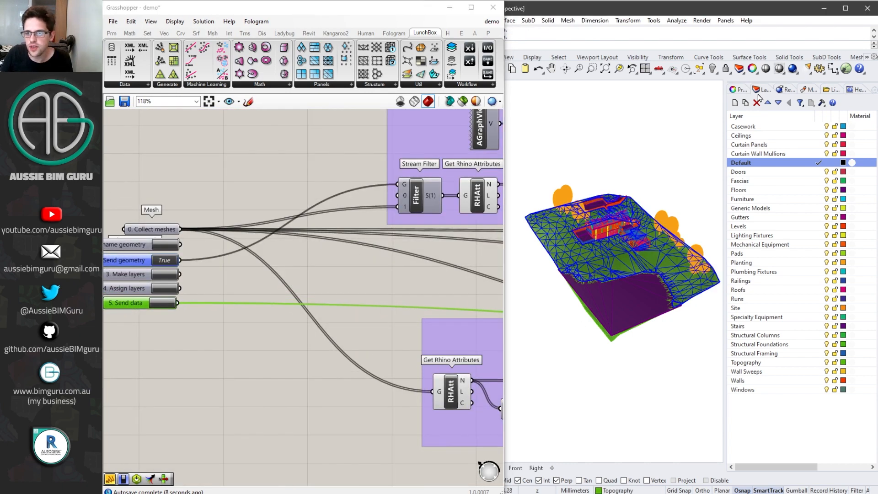
left_click(735, 90)
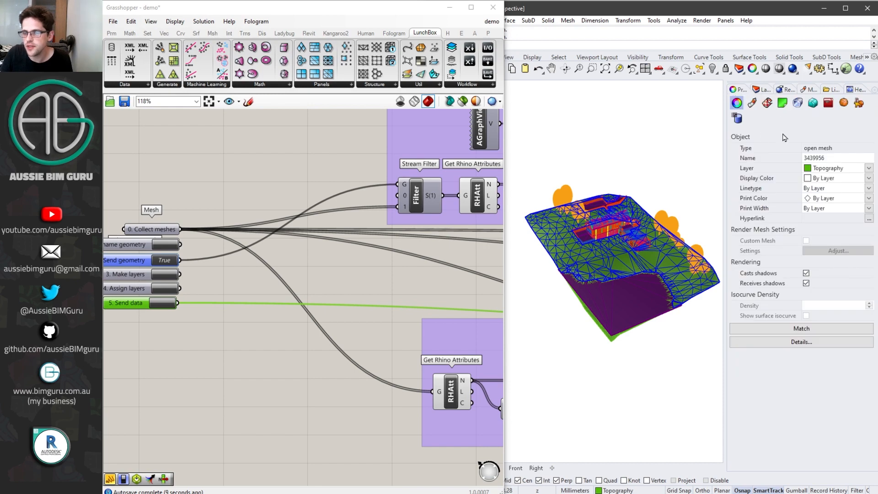
left_click(860, 103)
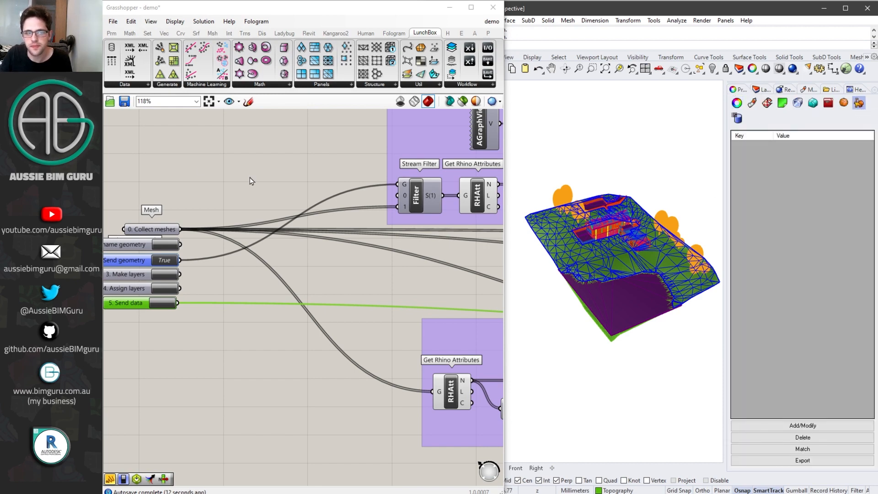
Step: Deselect the topography, save the Grasshopper definition, and trigger the 5. Send data button
left_click(545, 137)
left_click(158, 176)
key("ctrl+s")
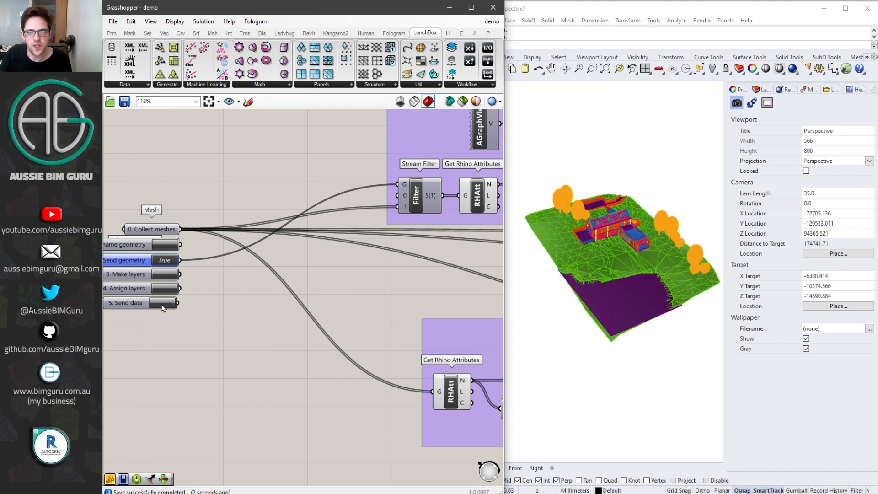
Step: Check the attribute user text of two trees behind the building and of the topography mesh
left_click(558, 222)
left_click(573, 199)
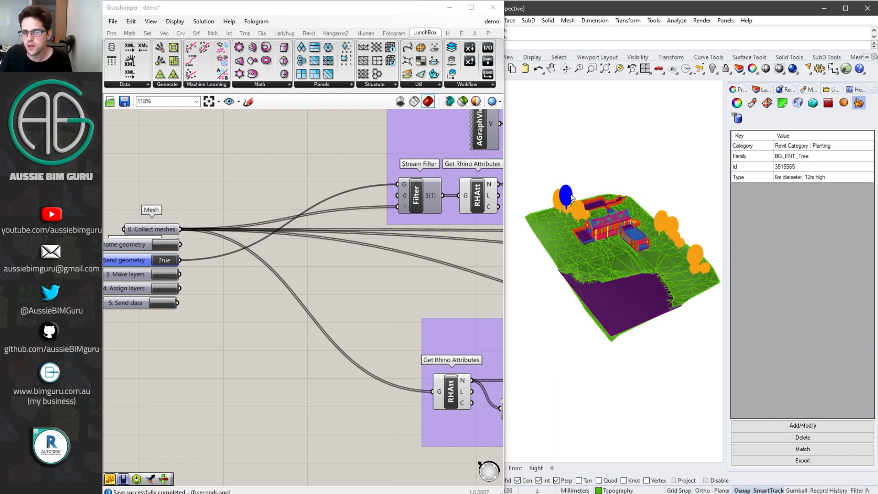
left_click(557, 200)
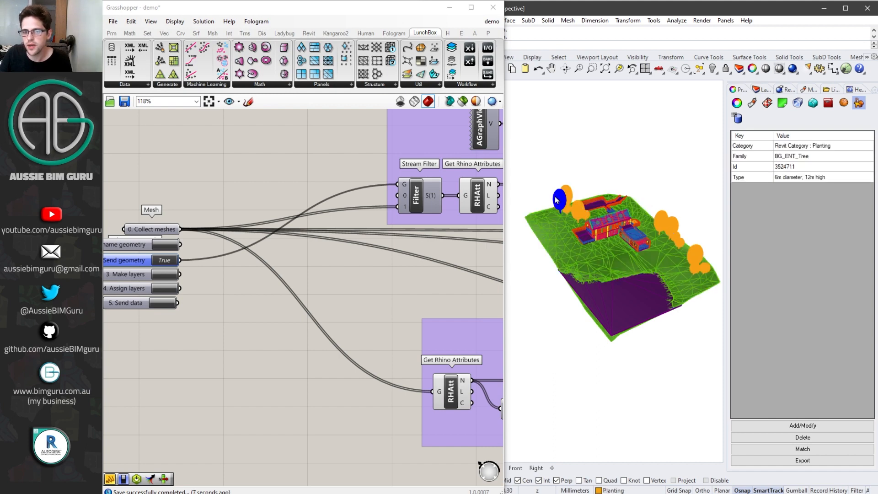
left_click(621, 255)
scroll(677, 211, "up", 4)
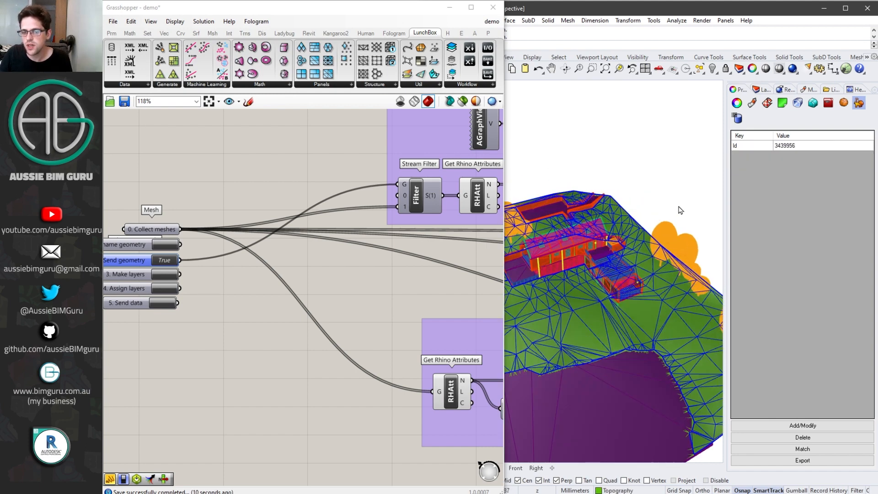
Step: Compare the attribute user text of two neighbouring trees along the site edge with that of the topography
left_click(679, 208)
left_click(670, 236)
right_click_drag(673, 235, 663, 252)
scroll(677, 231, "down", 4)
scroll(699, 225, "up", 7)
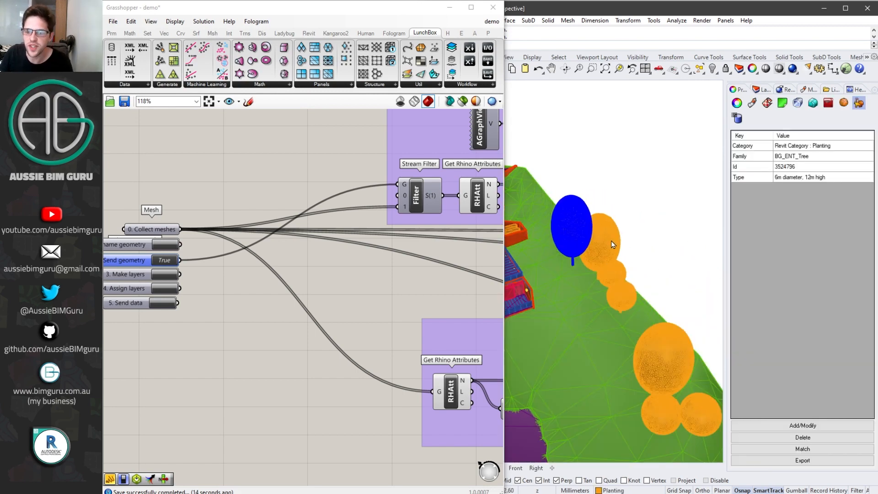
left_click(613, 244)
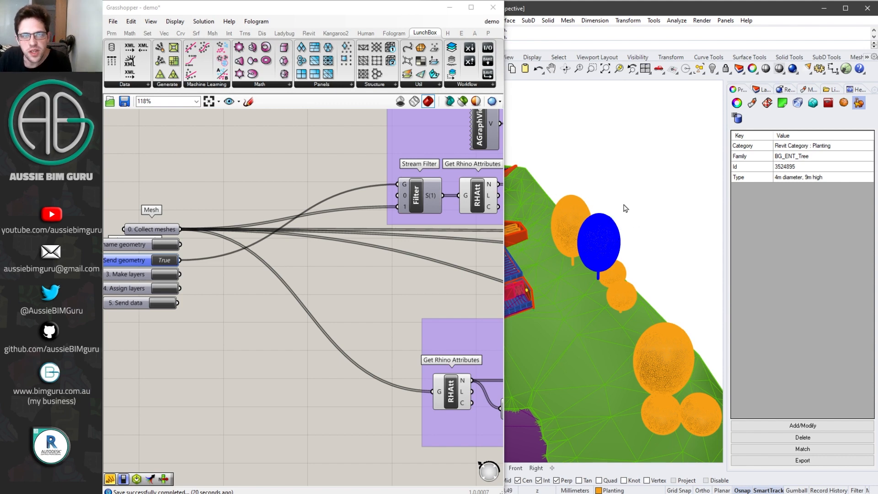
left_click(566, 317)
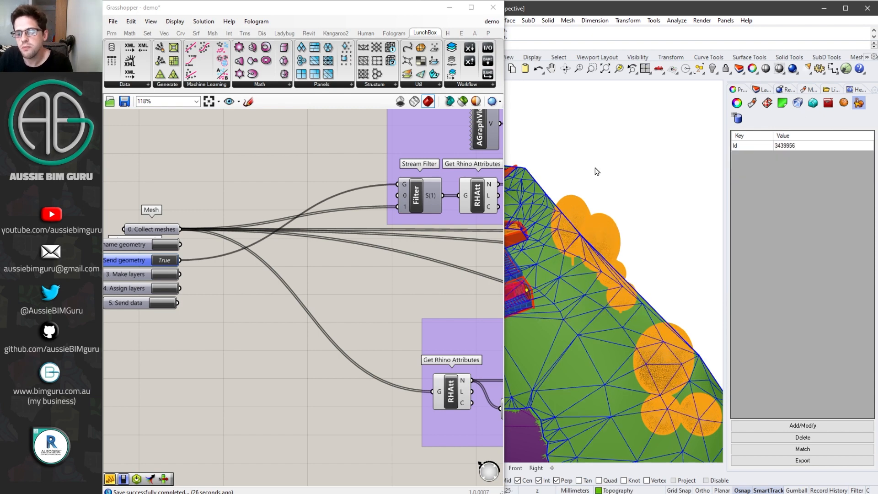
Step: Examine Merge's D1 to D4 inputs against the Category, Family, Type and Id keys in the panel
scroll(278, 217, "down", 5)
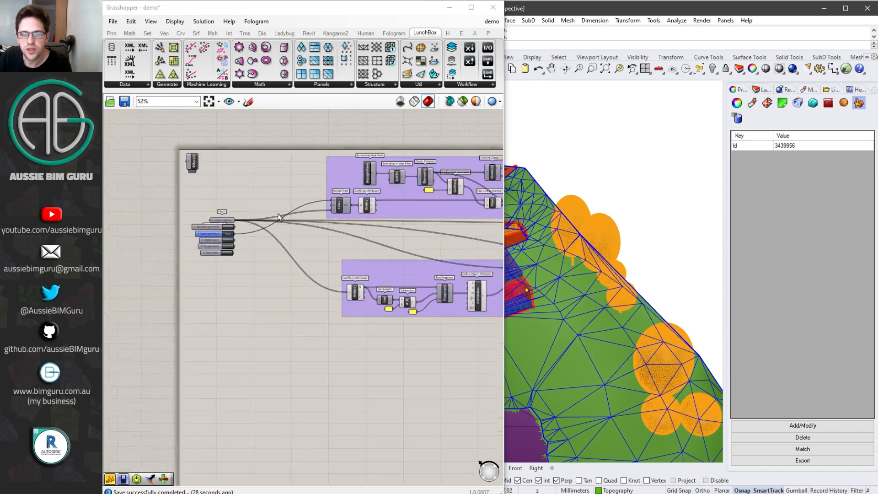
scroll(280, 247, "up", 3)
scroll(331, 240, "up", 5)
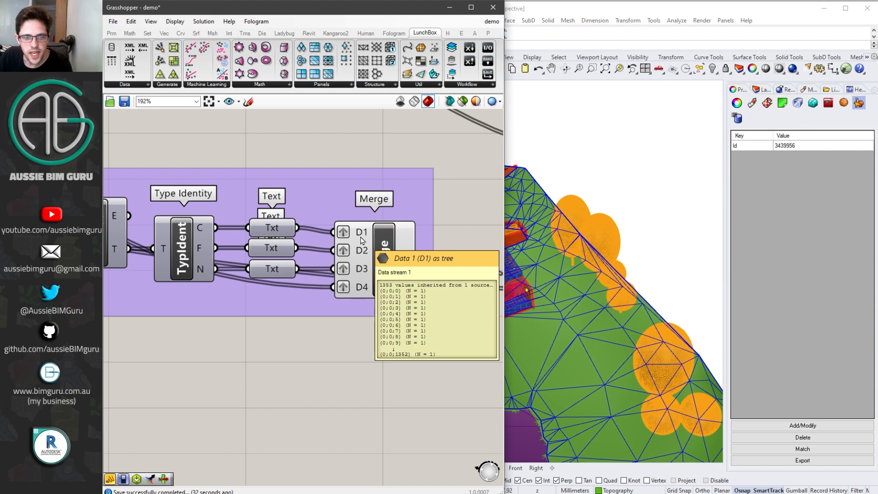
right_click_drag(422, 334, 233, 271)
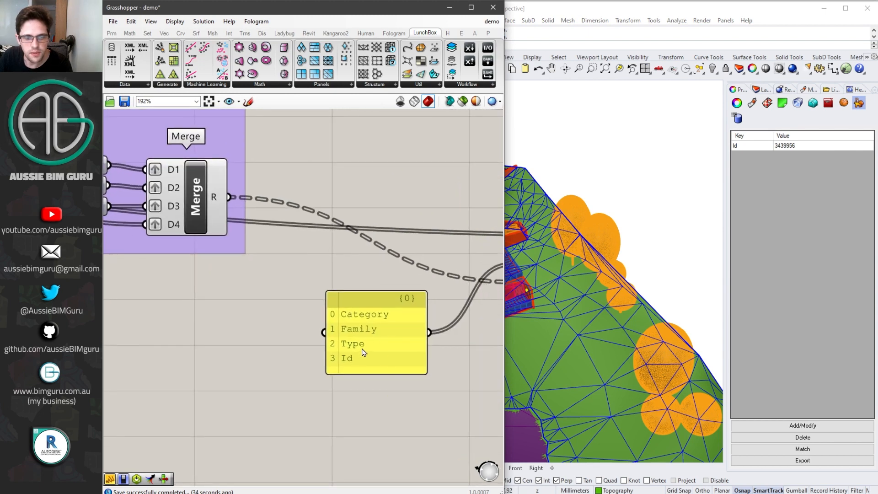
right_click_drag(243, 312, 361, 308)
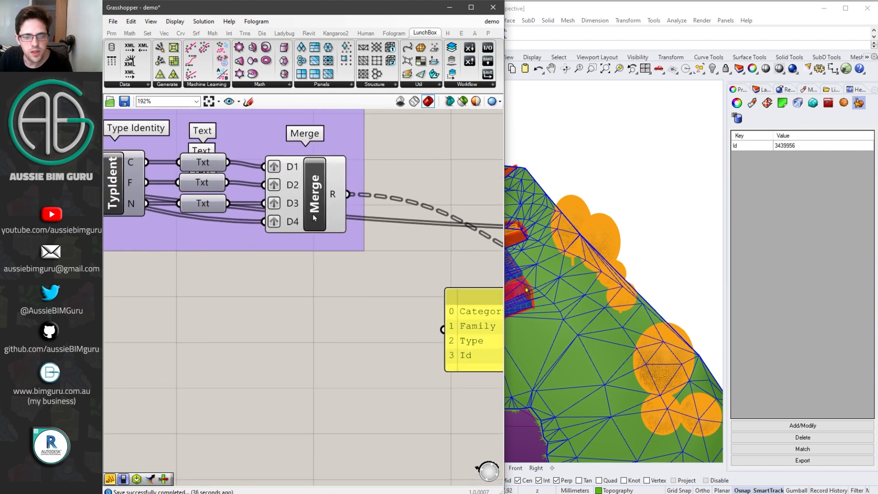
right_click_drag(403, 269, 349, 267)
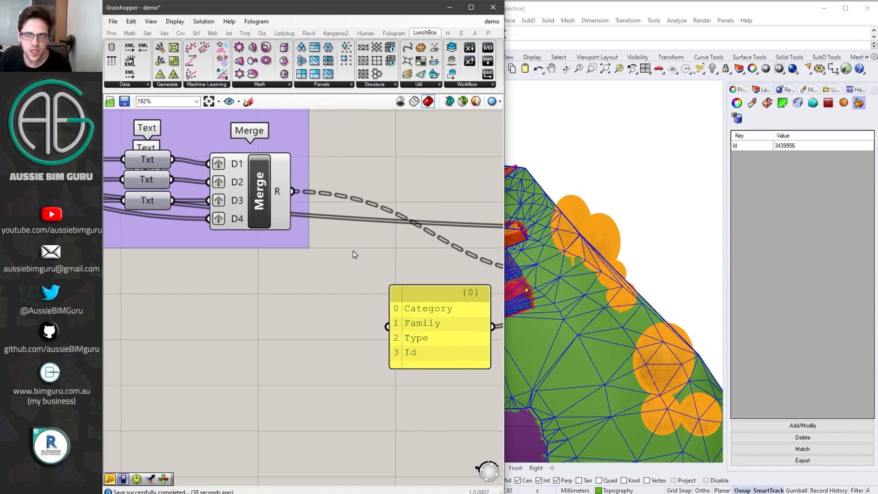
Step: Zoom in on the trees beside the building and inspect one tree's attribute user text again
left_click(673, 221)
scroll(674, 221, "down", 3)
left_click(649, 305)
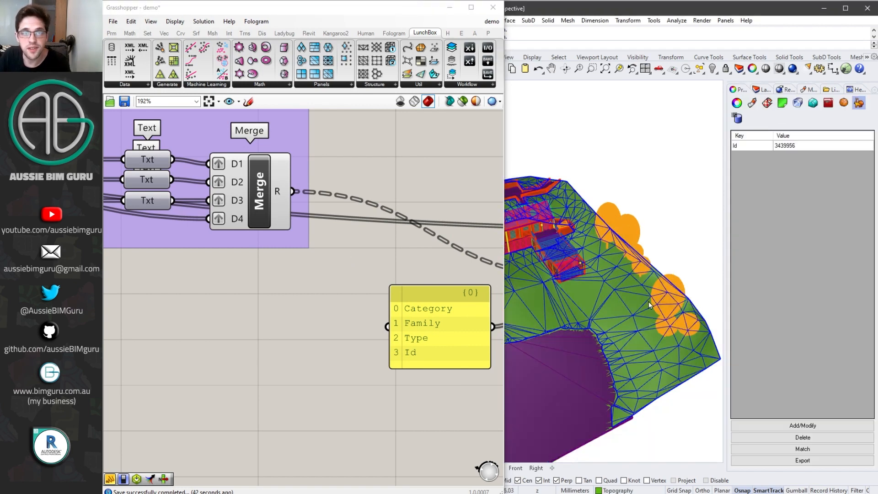
scroll(582, 268, "up", 3)
left_click(670, 209)
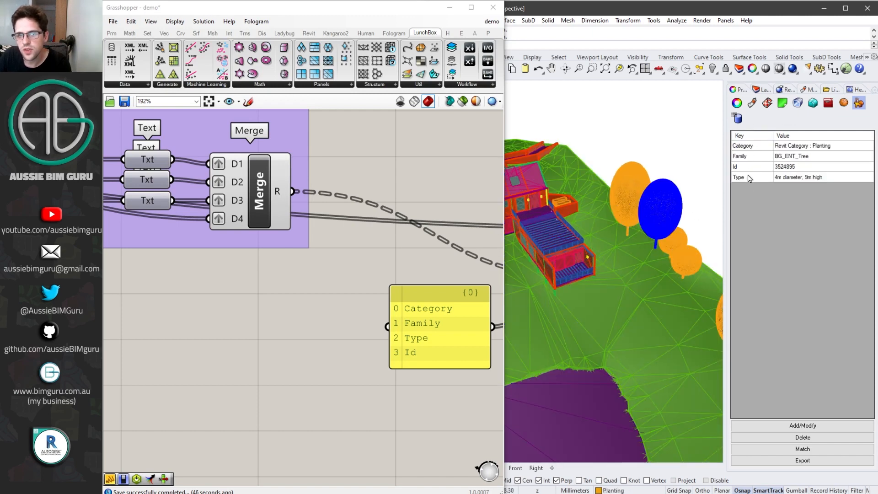
Step: Inspect the attribute user text of a stair run, the main roof and a glazed curtain panel on the building
right_click_drag(579, 233, 560, 250)
left_click(523, 245)
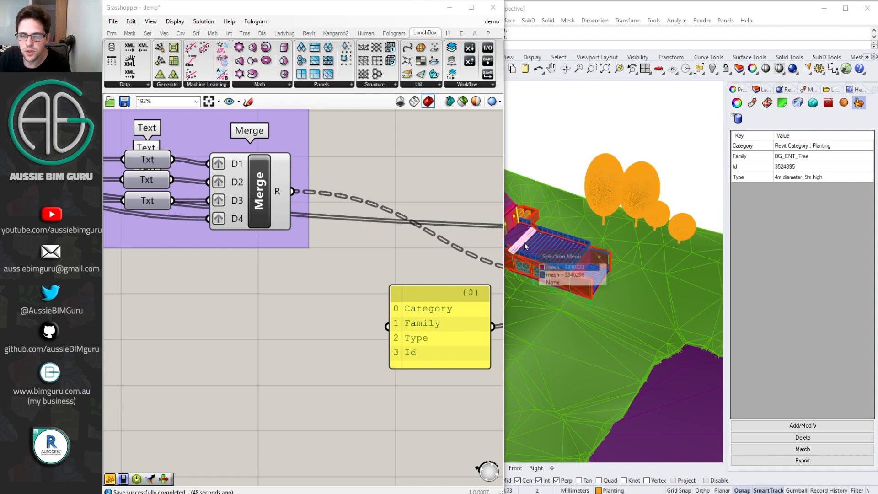
left_click(565, 275)
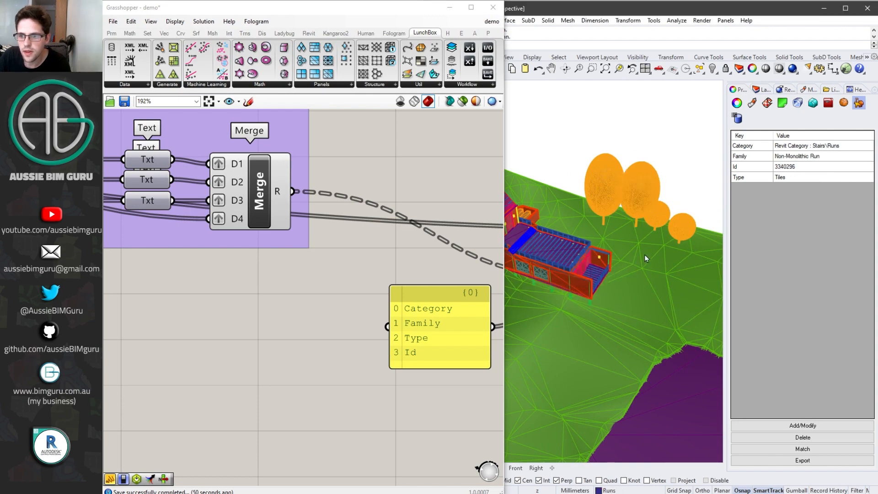
right_click_drag(636, 258, 625, 273)
scroll(567, 243, "up", 5)
left_click(603, 260)
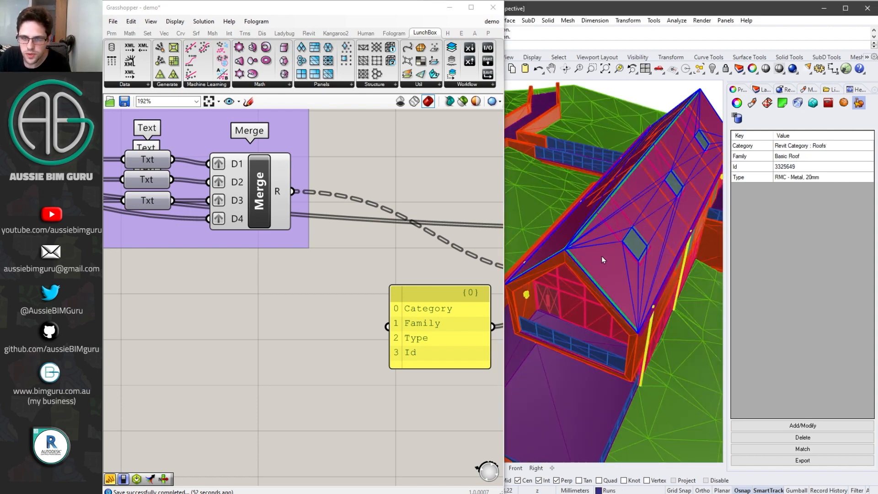
left_click(574, 311)
scroll(578, 325, "up", 3)
right_click_drag(599, 317, 599, 281)
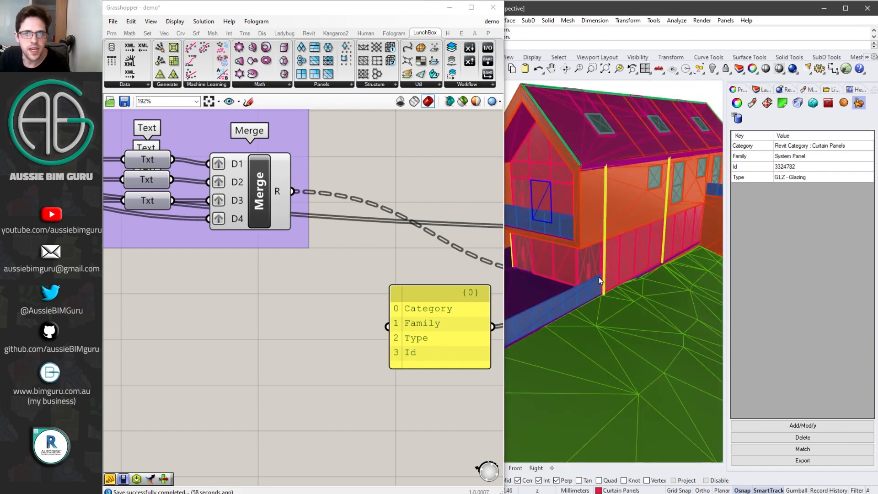
Step: Add an Element Materials component below the Type Identity and Text components
scroll(339, 266, "down", 5)
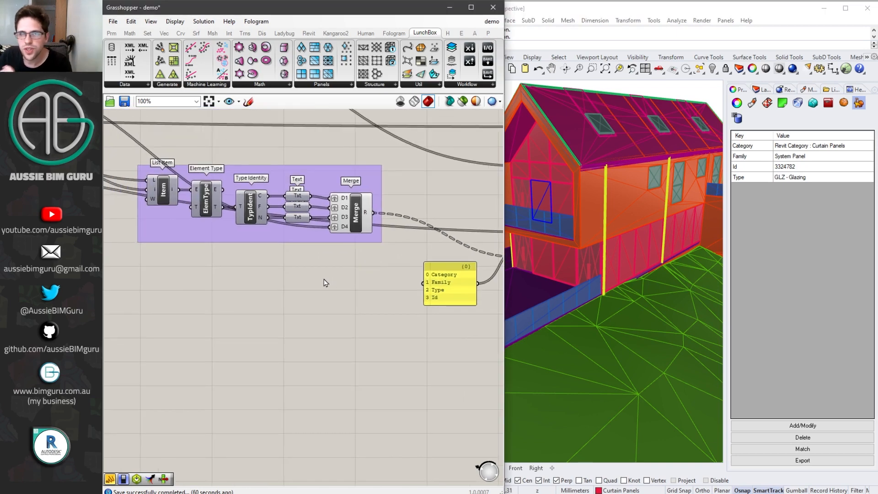
scroll(324, 286, "up", 2)
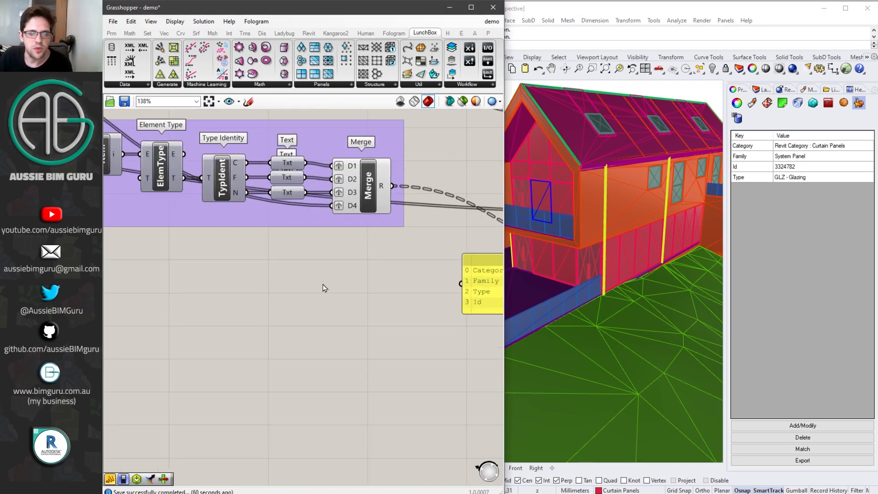
double_click(289, 272)
type("element mte")
key("BackSpace")
key("BackSpace")
type("ateri")
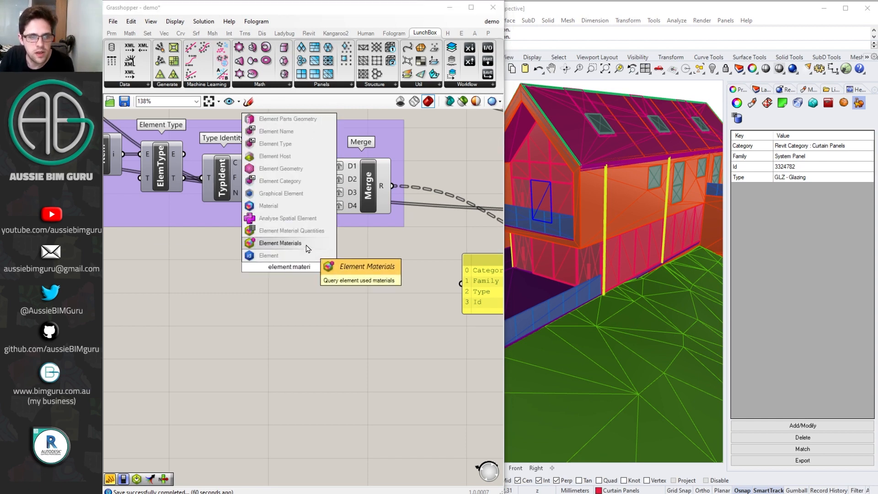
left_click(306, 249)
Step: Wire the Revit elements into the Element Materials E input and place the component just below the purple group
scroll(366, 324, "down", 5)
left_click_drag(367, 324, 410, 343)
scroll(182, 234, "up", 3)
left_click_drag(382, 288, 404, 352)
scroll(382, 314, "up", 5)
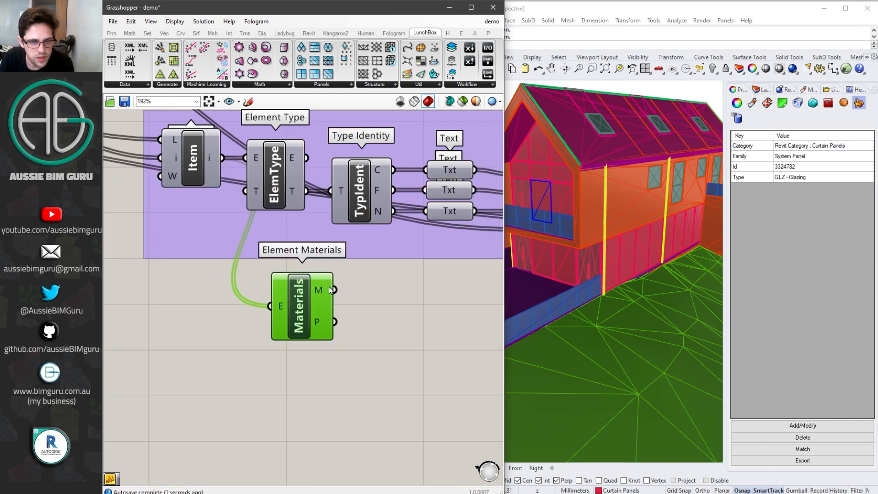
left_click_drag(324, 292, 310, 332)
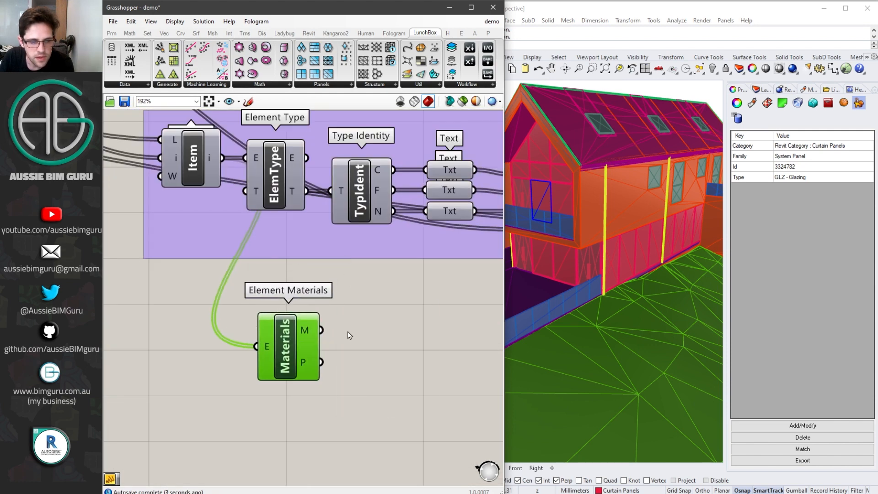
Step: Inspect the Element Materials M output in a temporary panel and remove that panel
left_click(375, 333)
double_click(375, 333)
type("panel")
key("Return")
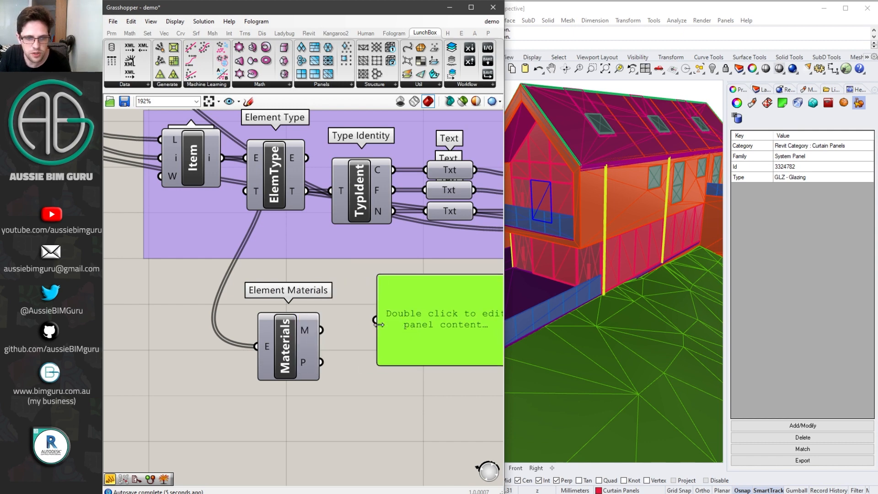
left_click_drag(322, 330, 375, 319)
right_click_drag(503, 361, 364, 309)
left_click_drag(372, 313, 371, 366)
mouse_move(381, 236)
left_mouse_down()
mouse_move(379, 362)
mouse_move(382, 253)
left_mouse_up()
key("Delete")
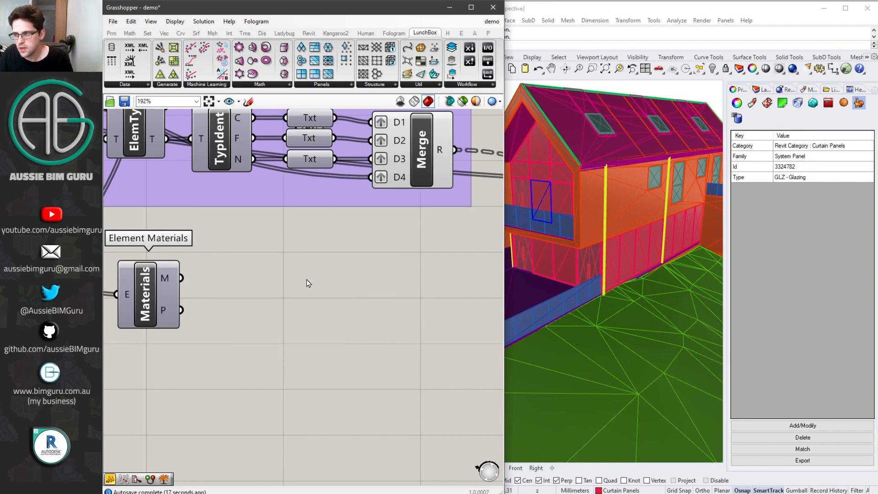
Step: Add two Flip Matrix components in series after the Element Materials M output
right_click(320, 264)
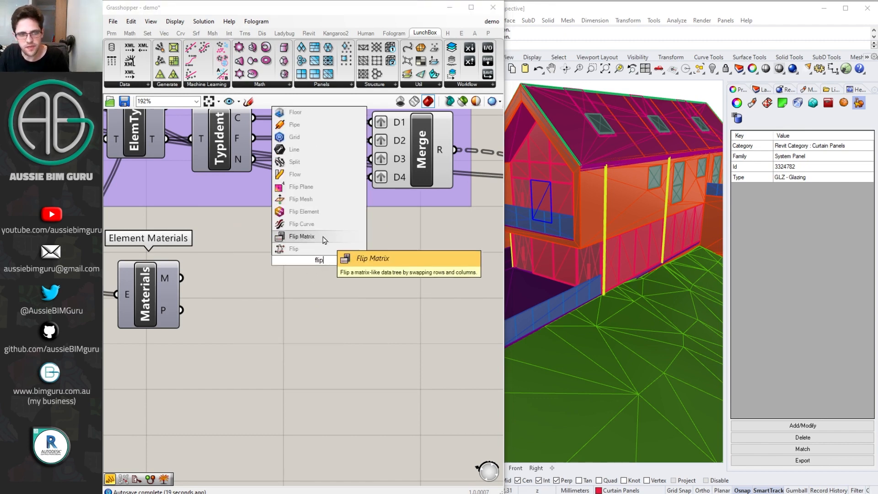
left_click(303, 234)
left_click_drag(182, 278, 232, 281)
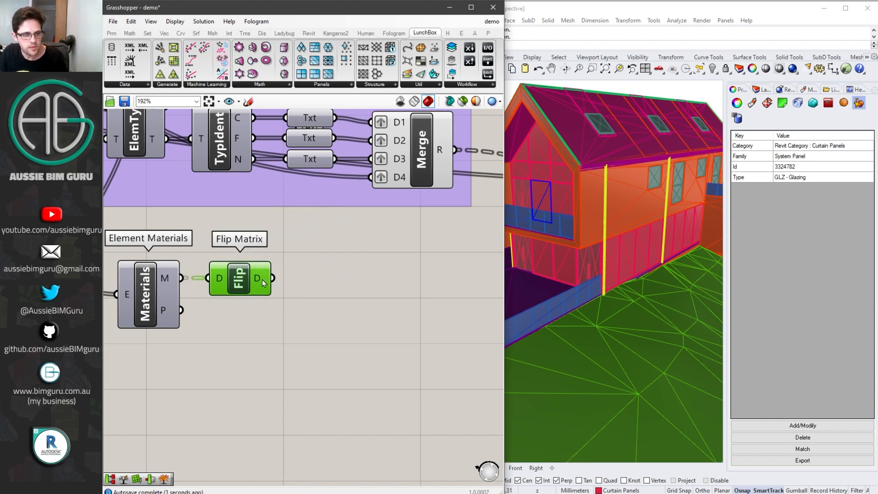
mouse_move(263, 280)
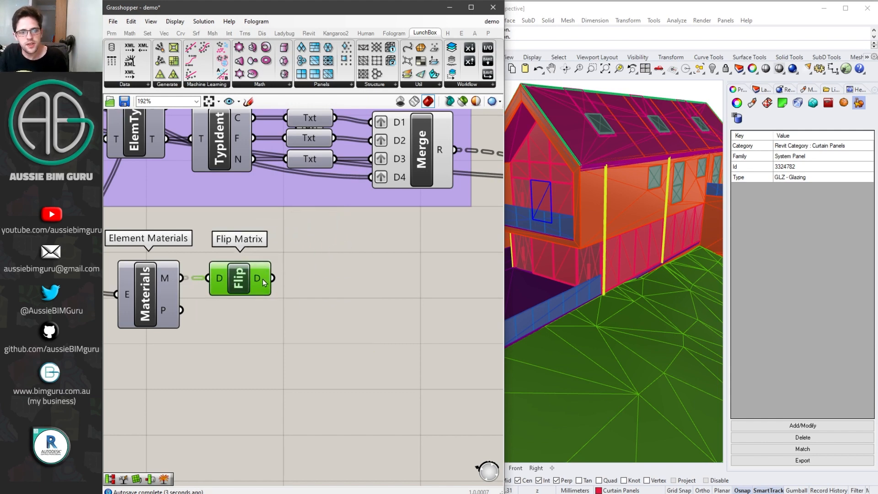
key("ctrl+c")
key("ctrl+v")
left_click_drag(258, 286, 351, 276)
left_click_drag(274, 278, 309, 278)
Step: Inspect the second Flip Matrix output in a temporary panel down to its last branch, and remove that panel
left_click(370, 326)
double_click(421, 294)
type("//")
key("Return")
left_click_drag(391, 287, 414, 321)
right_click_drag(421, 355, 294, 291)
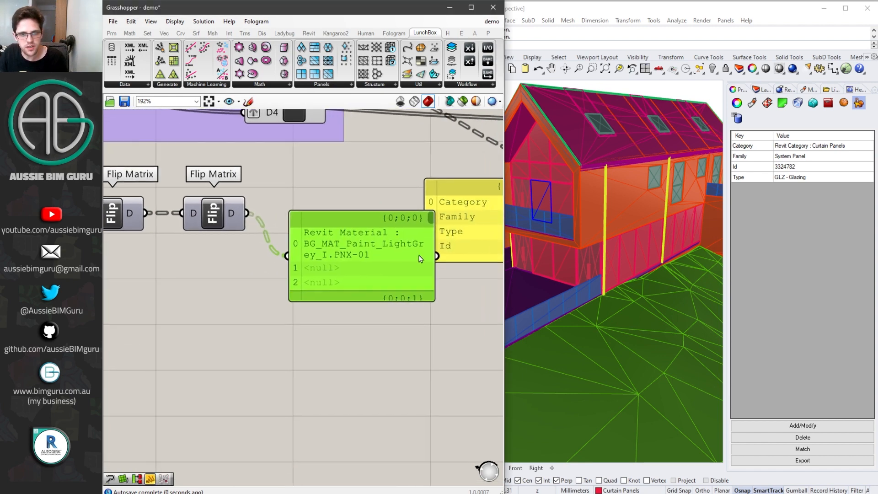
left_click_drag(430, 222, 433, 303)
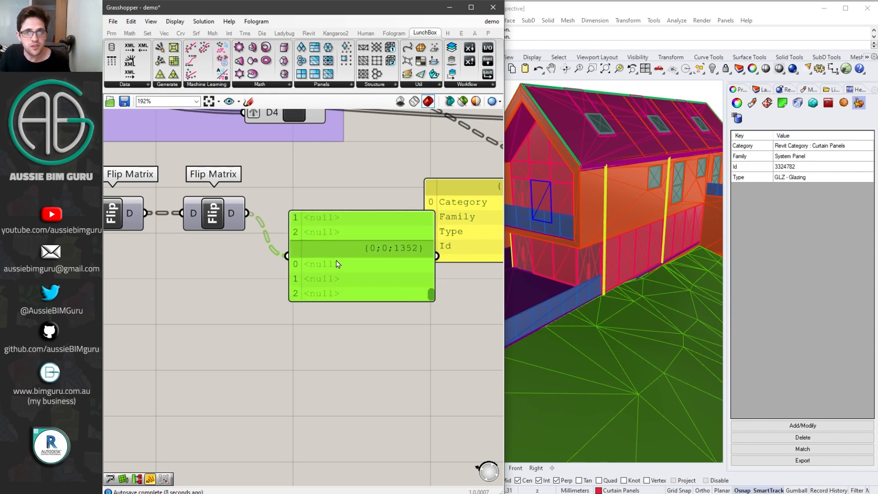
right_click_drag(328, 268, 375, 273)
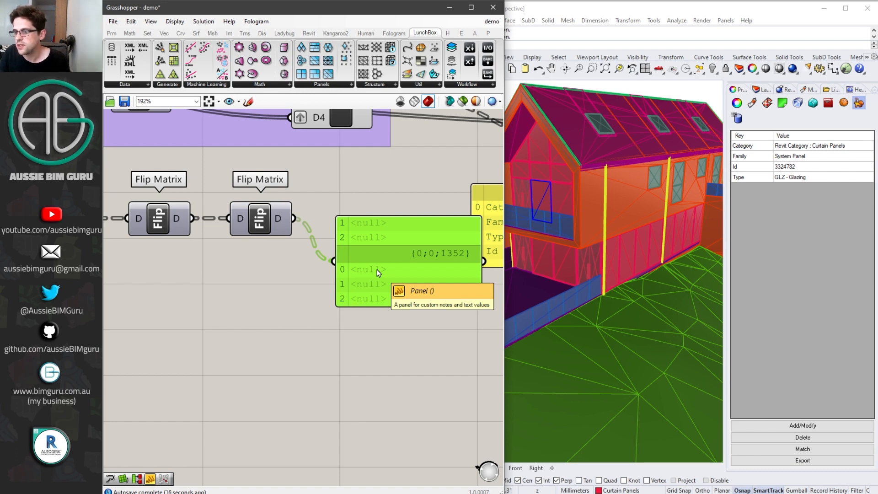
scroll(400, 259, "down", 3)
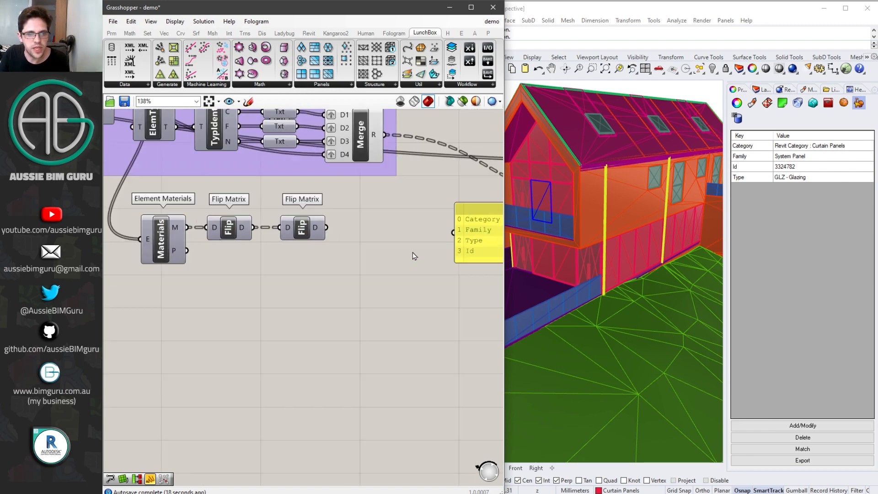
Step: Move Element Materials and both Flip Matrix components further down, well clear of the purple group
left_click_drag(382, 254, 285, 341)
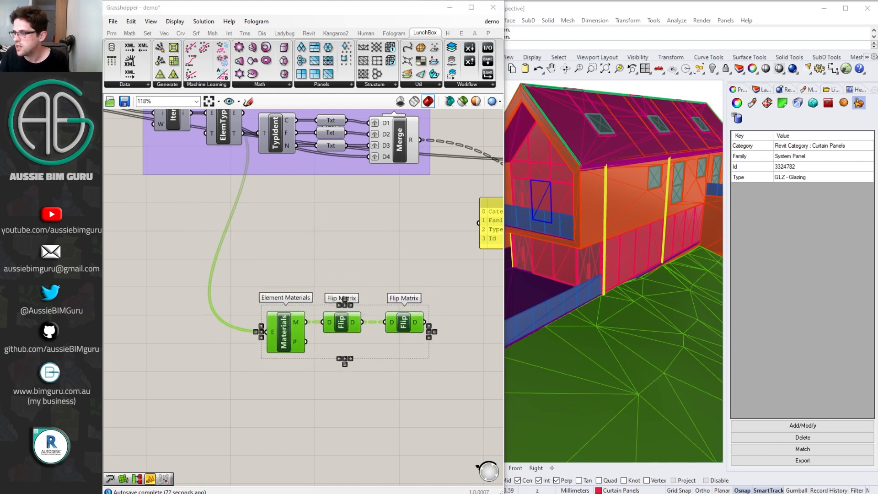
right_click(170, 226)
left_click(345, 220)
Step: Duplicate the Define Object Attributes and Modify RhinoObject Attributes pair and the Category, Family, Type, Id panel below the originals
right_click_drag(436, 237, 140, 219)
left_click_drag(477, 238, 297, 133)
left_click_drag(335, 211, 335, 316, "alt")
right_click_drag(261, 321, 364, 300)
left_click(322, 185)
left_click_drag(323, 187, 300, 292, "alt")
Step: Replace the copied panel's content with the lines Material 1, Material 2 and Material 3, and shorten the panel
scroll(299, 292, "up", 4)
double_click(299, 289)
type("Mte")
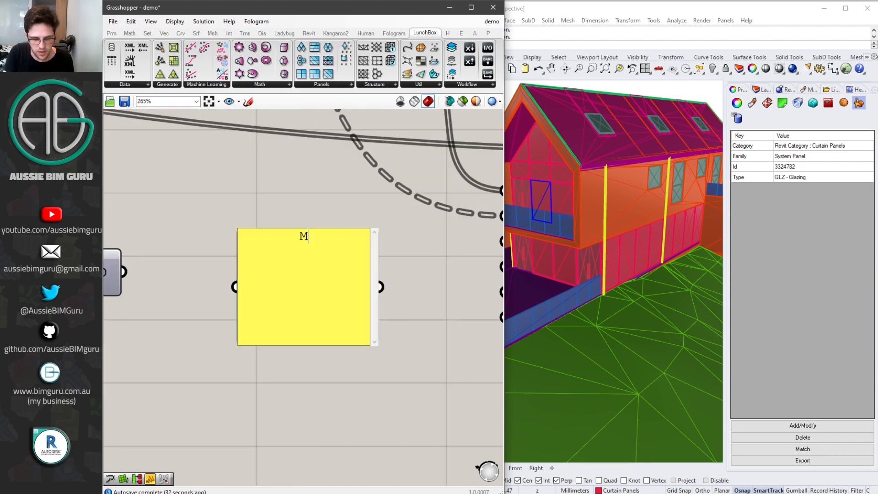
key("BackSpace")
key("BackSpace")
type("aterial")
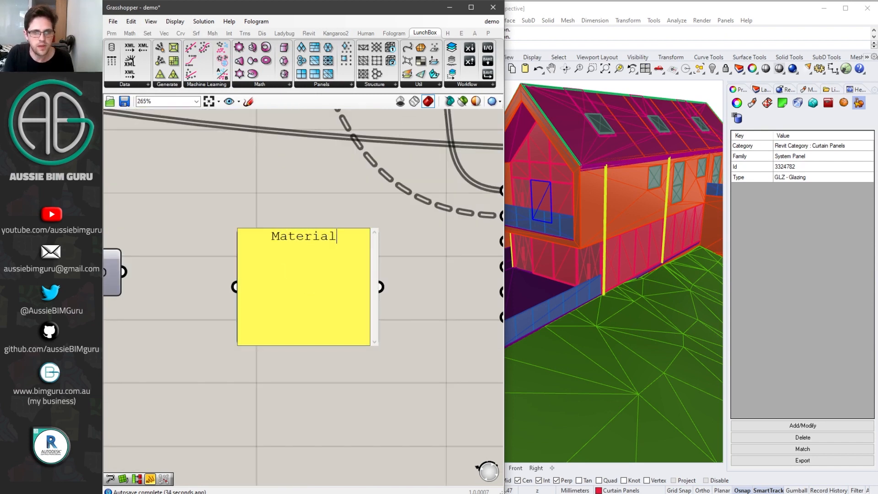
type(" 1 Material 2")
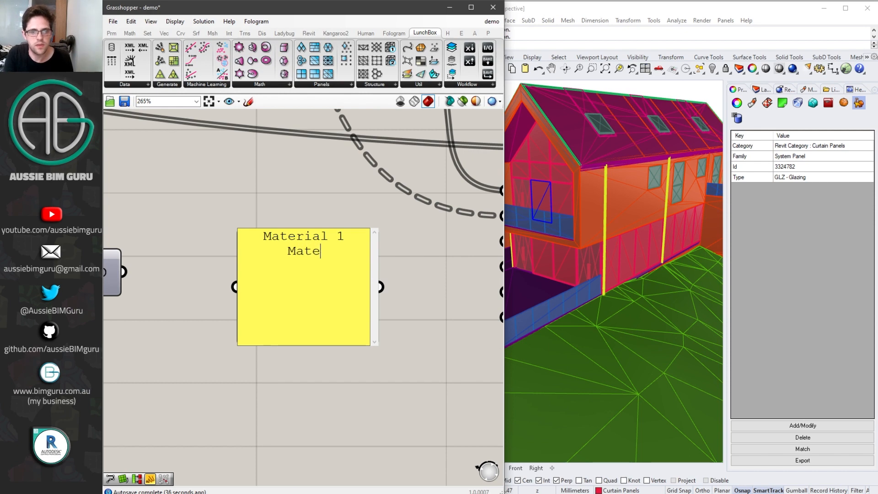
key("Return")
type("Material 3")
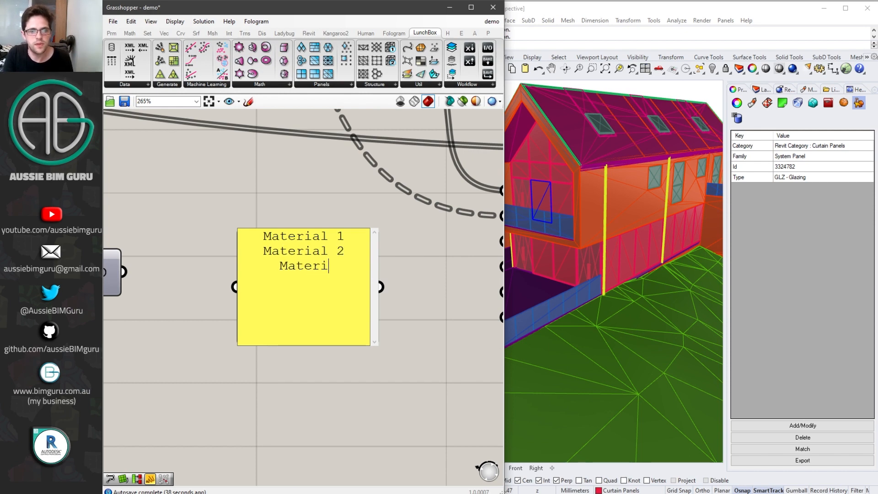
left_click(422, 268)
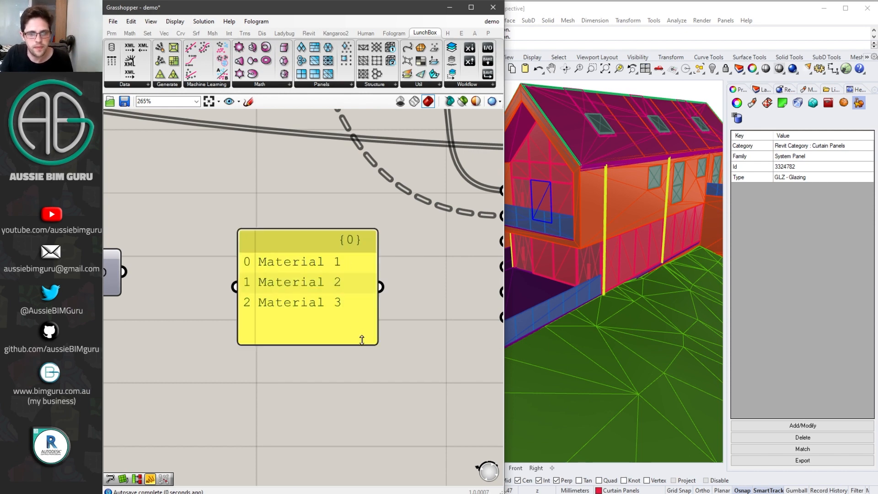
left_click_drag(362, 340, 361, 321)
Step: Wire the material names panel to K and the second Flip Matrix to V of the lower Define Object Attributes, and lower panel and component slightly
scroll(323, 292, "down", 4)
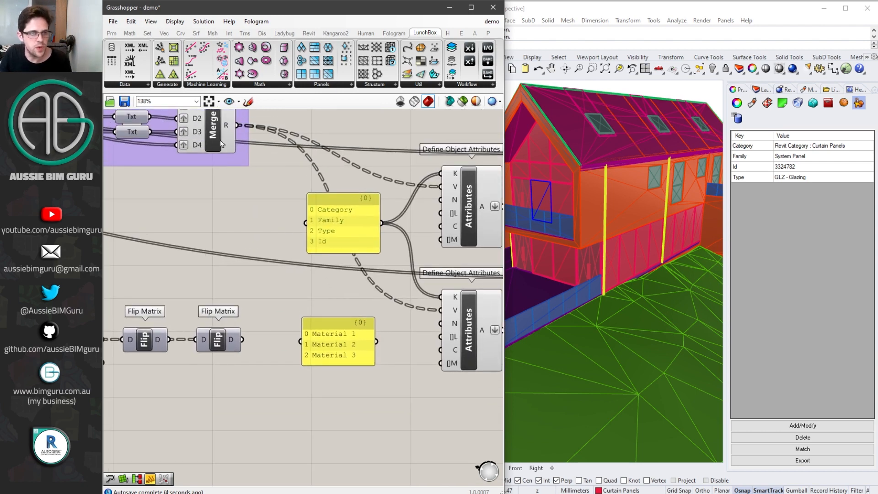
right_click_drag(272, 232, 177, 184)
scroll(288, 288, "up", 2)
left_click_drag(278, 300, 255, 241)
scroll(250, 296, "down", 2)
right_click_drag(251, 296, 351, 262)
left_click_drag(237, 260, 442, 232)
left_click(391, 289)
right_click_drag(392, 289, 260, 299)
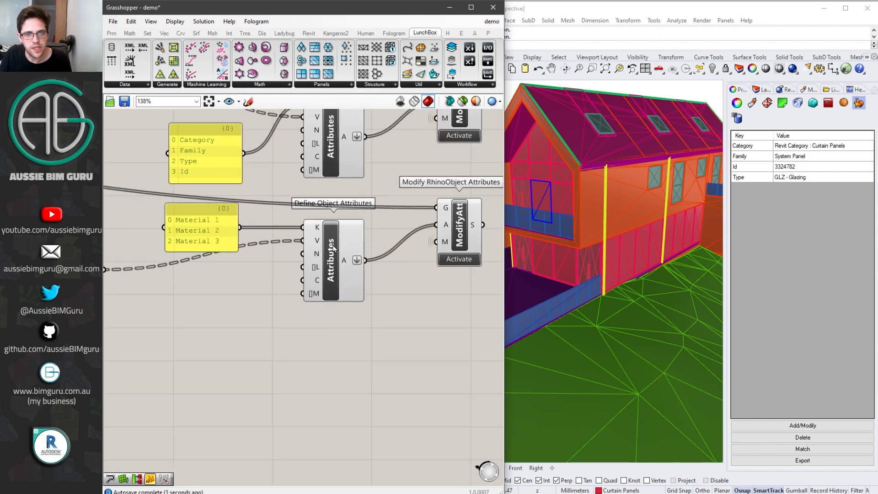
left_click_drag(376, 326, 201, 220)
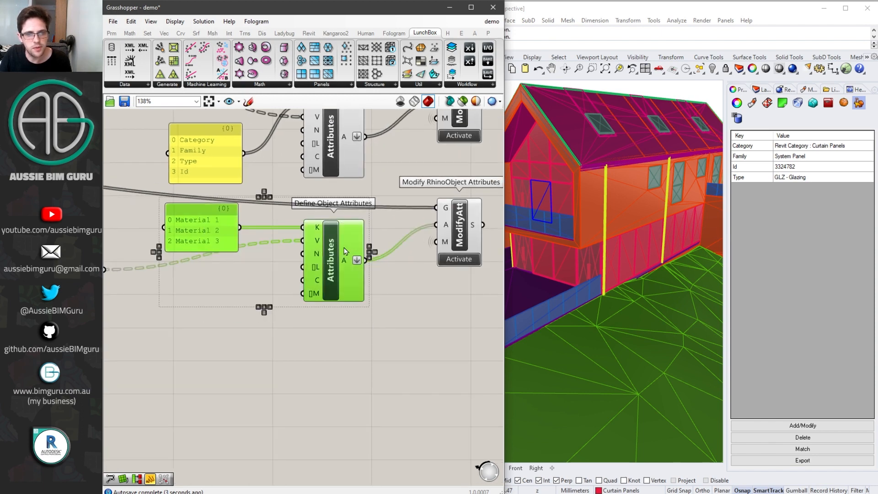
left_click_drag(343, 248, 341, 272)
Step: Add a button below the lower Modify RhinoObject Attributes component and name it 6. Add materials
left_click(440, 300)
double_click(444, 301)
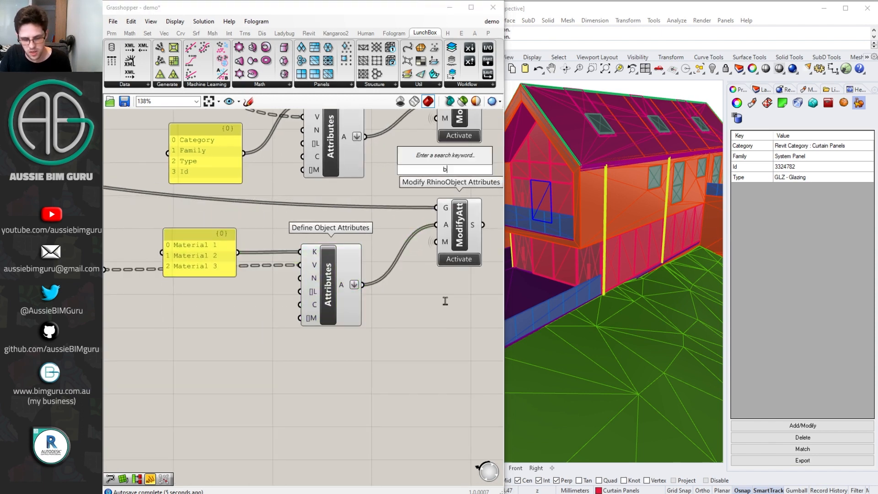
type("butt")
key("Return")
scroll(432, 301, "up", 3)
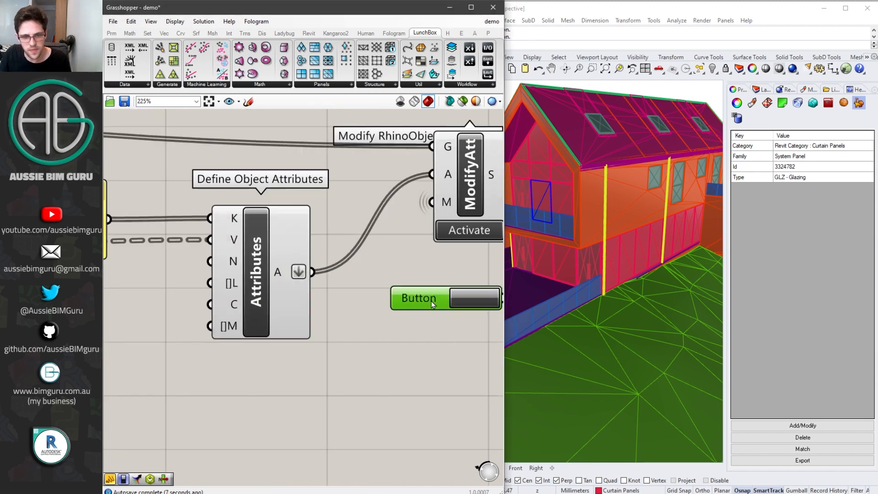
right_click(425, 301)
type("6. Add materials")
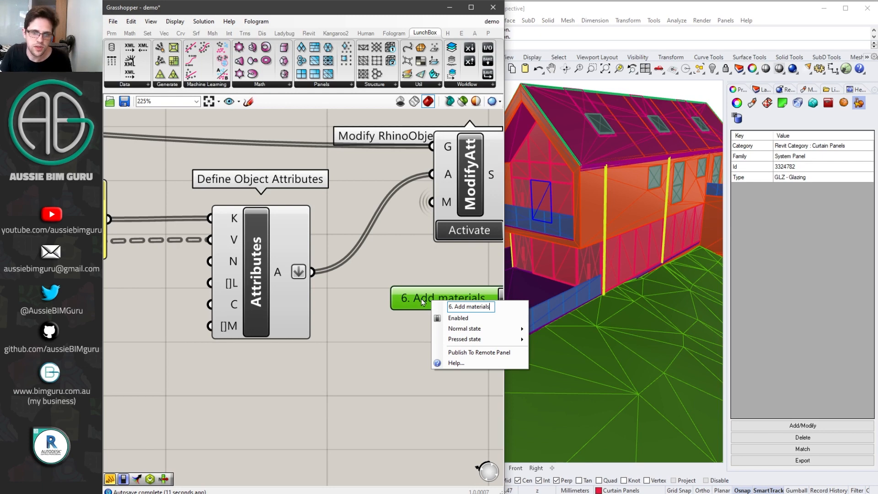
left_click(408, 274)
Step: Connect the 6. Add materials button to the M input of the lower Modify RhinoObject Attributes component
right_click_drag(410, 270, 478, 288)
scroll(358, 310, "down", 1)
scroll(359, 307, "down", 1)
right_click_drag(144, 319, 347, 311)
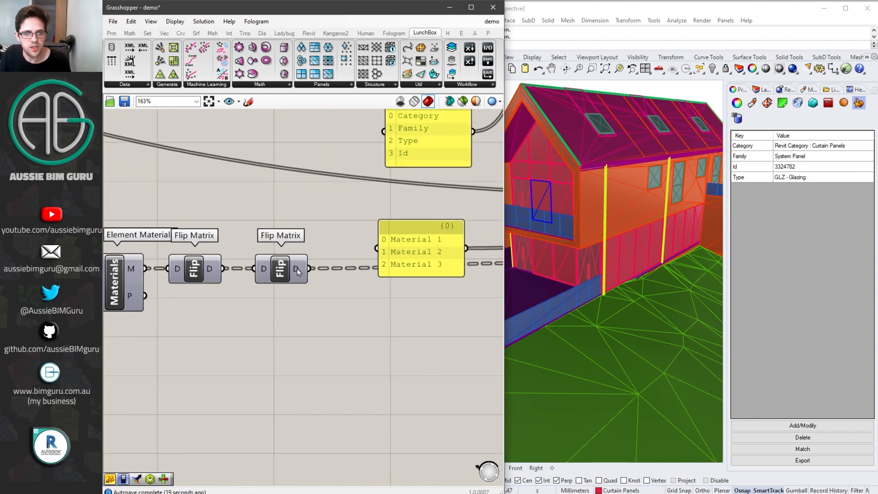
mouse_move(297, 270)
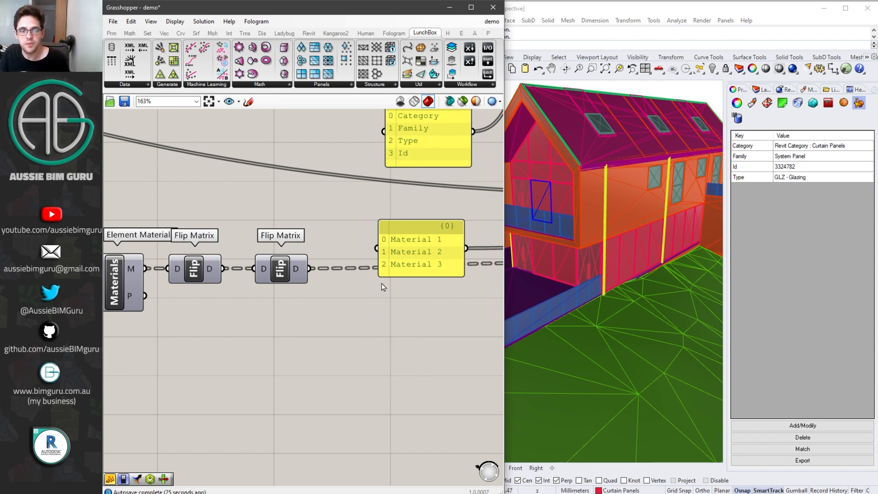
right_click_drag(413, 300, 234, 304)
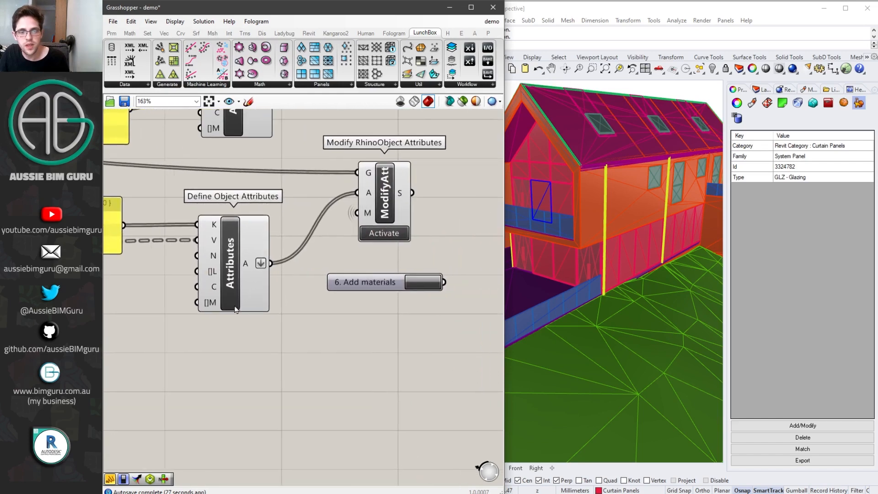
left_click_drag(388, 280, 249, 330)
left_click_drag(306, 332, 357, 213)
left_click_drag(240, 332, 400, 335)
Step: Place the 6. Add materials button directly under 5. Send data in the button stack and save the definition
scroll(399, 335, "down", 6)
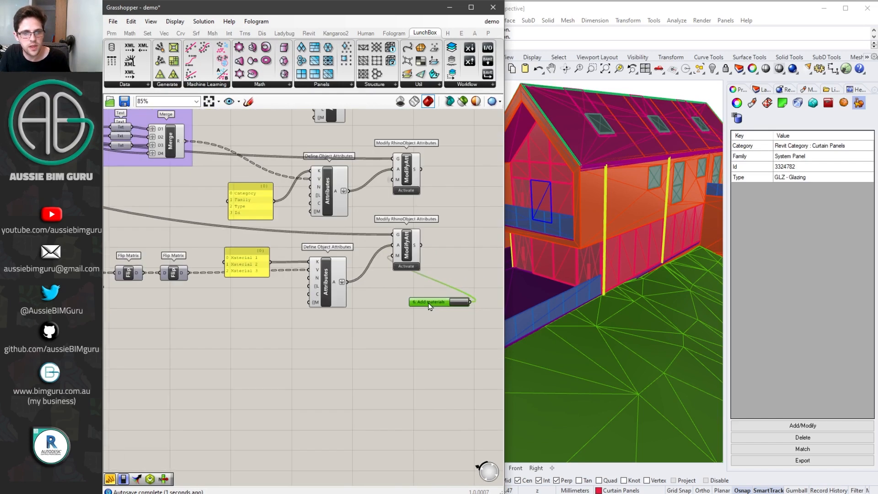
right_click_drag(437, 311, 234, 277)
scroll(229, 246, "up", 6)
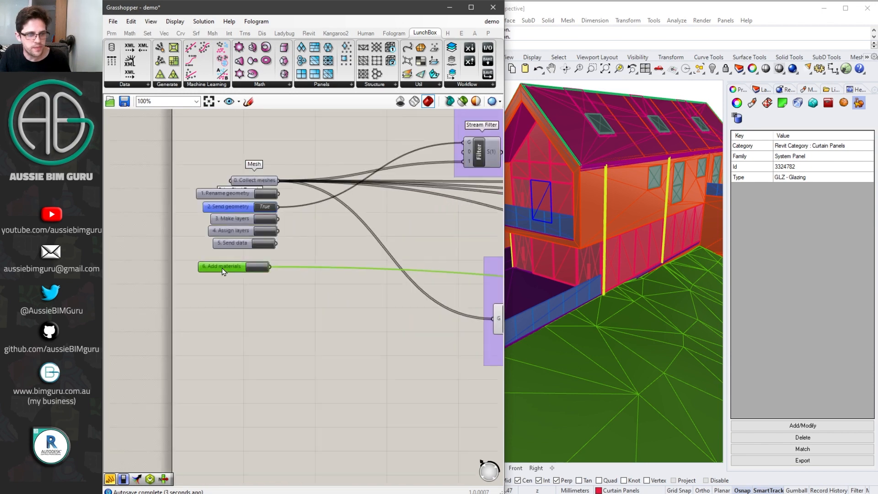
left_click_drag(229, 246, 235, 242)
left_click(267, 266)
key("ctrl+s")
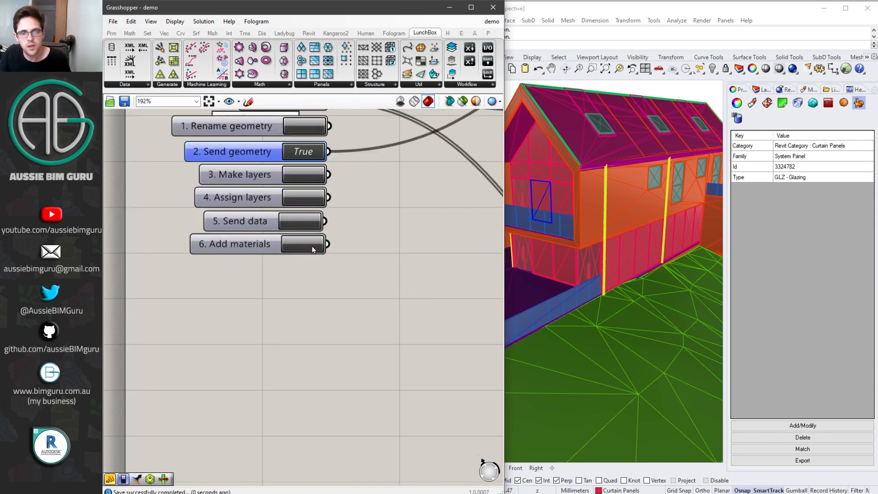
Step: Inspect the attribute user text of an upper-floor wall and a roof framing member for the Material 1 key
scroll(586, 325, "down", 3)
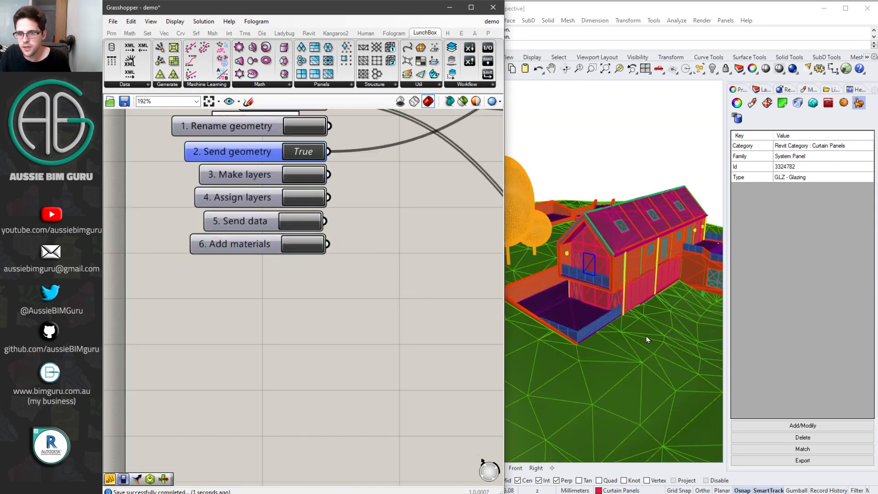
left_click(637, 265)
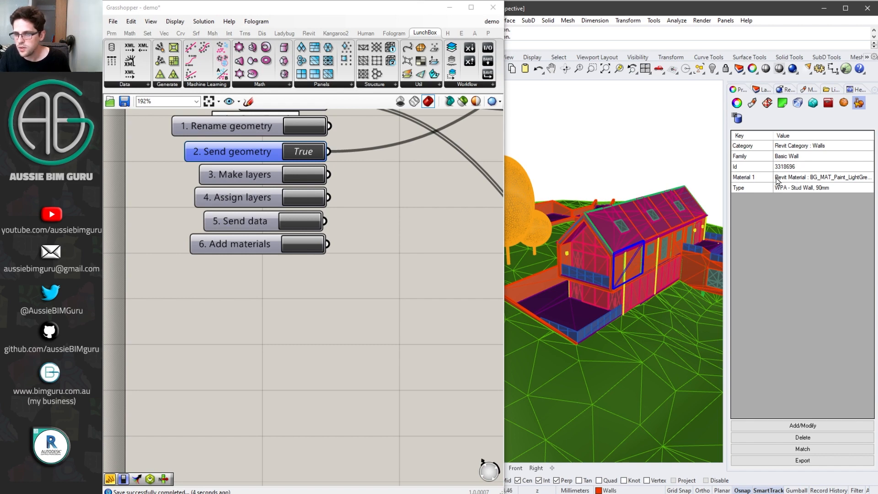
left_click(607, 217)
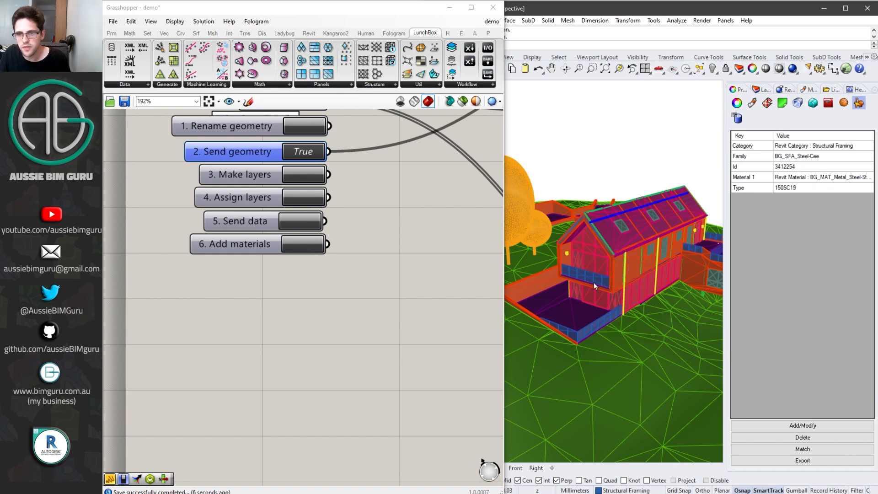
Step: Inspect the attribute user text of a window, the tiled deck floor and a glazed double door for their material keys
scroll(640, 344, "up", 6)
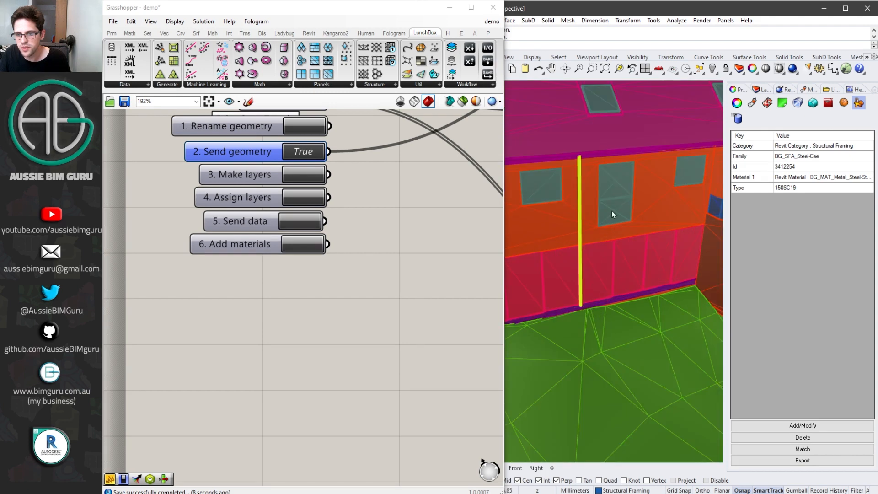
left_click(615, 202)
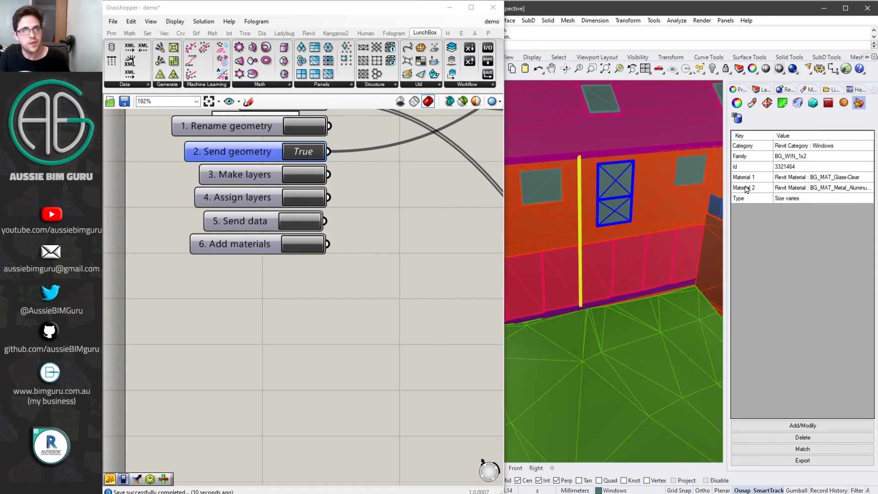
scroll(537, 258, "down", 5)
scroll(653, 268, "up", 6)
left_click(696, 258)
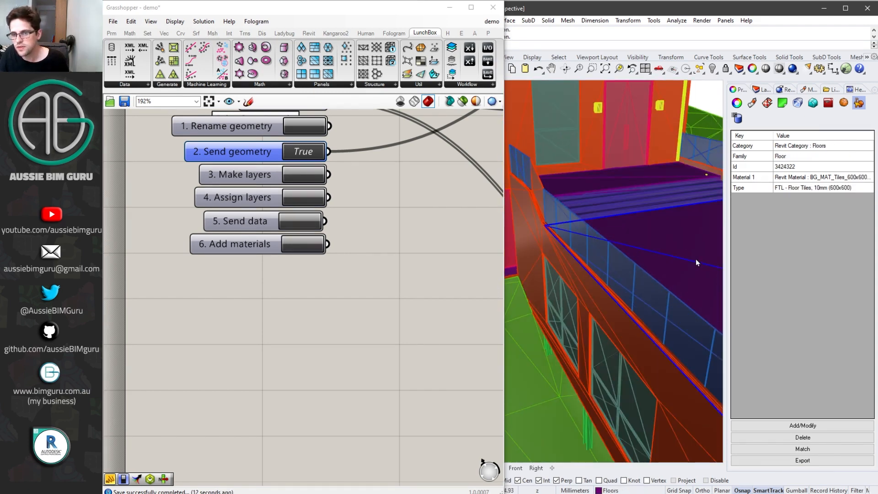
scroll(686, 259, "down", 6)
scroll(698, 336, "up", 6)
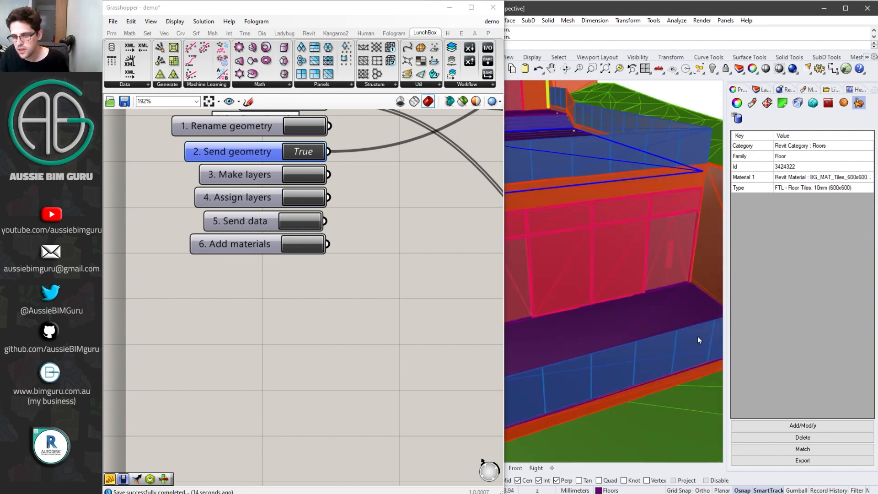
left_click(647, 236)
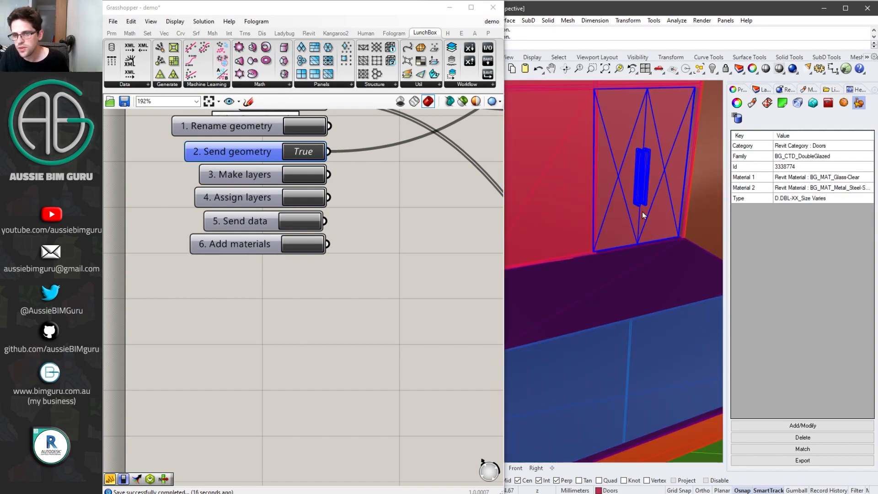
scroll(663, 289, "down", 6)
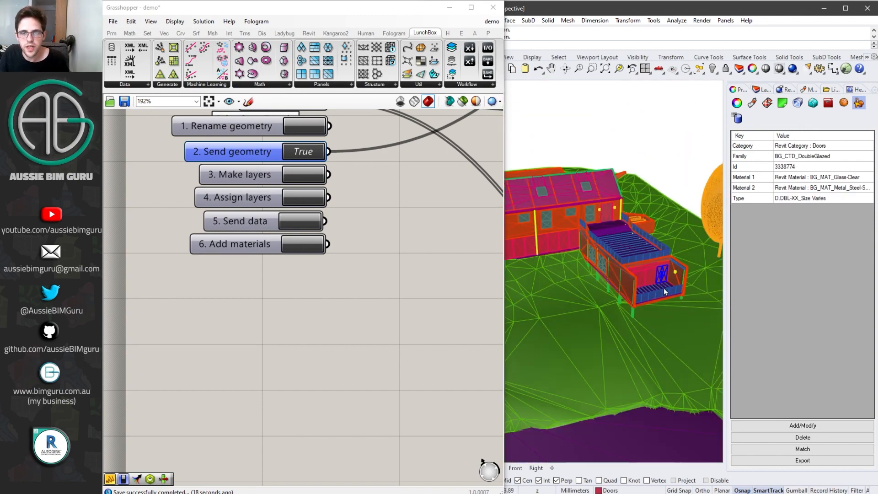
scroll(663, 289, "down", 2)
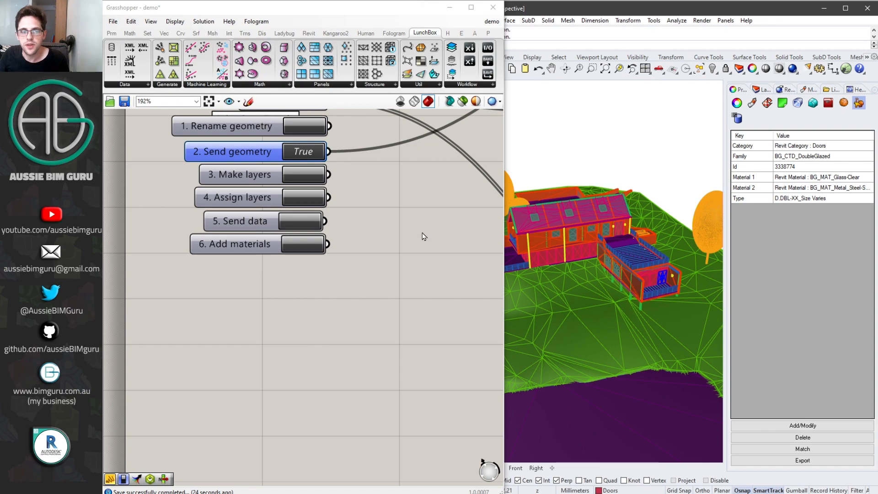
Step: Move the Element Materials component away from the first Flip Matrix to widen the gap between them
scroll(352, 282, "down", 5)
right_click_drag(376, 298, 174, 293)
right_click_drag(345, 264, 141, 262)
right_click_drag(370, 284, 203, 260)
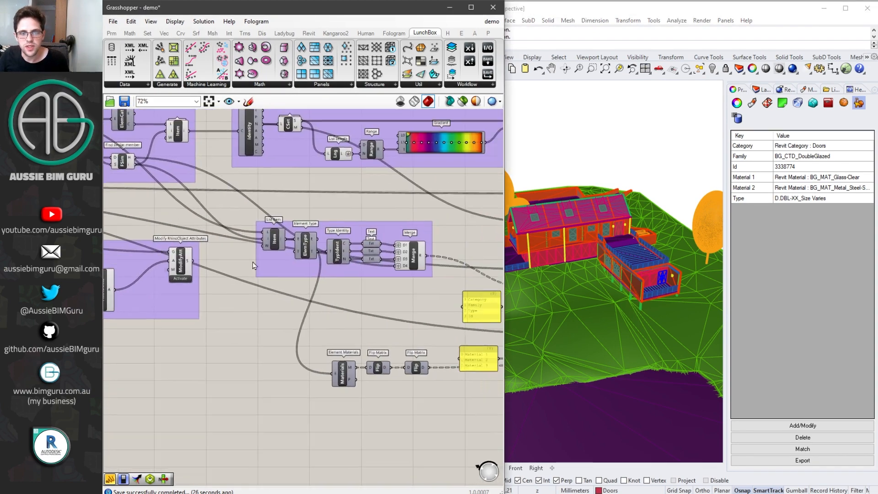
right_click_drag(349, 275, 229, 263)
scroll(300, 318, "up", 2)
right_click_drag(271, 331, 408, 275)
left_click_drag(329, 326, 290, 328)
scroll(297, 334, "up", 3)
mouse_move(299, 337)
double_click(364, 353)
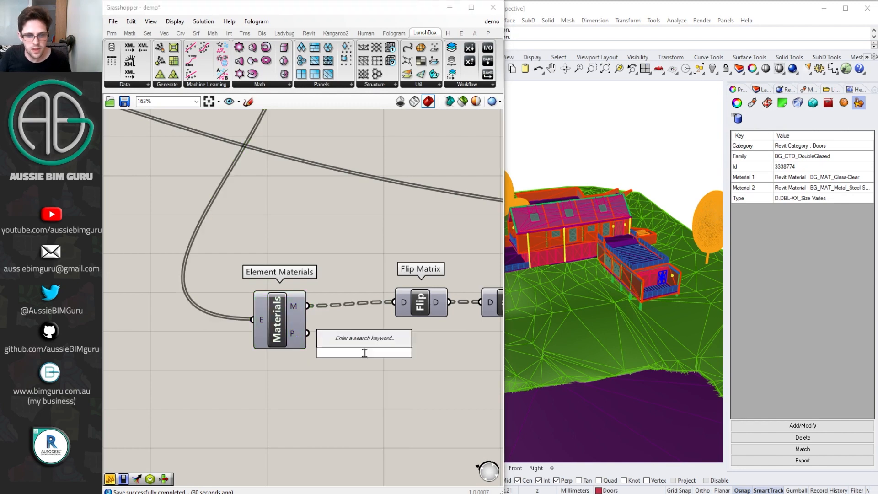
type("material ident")
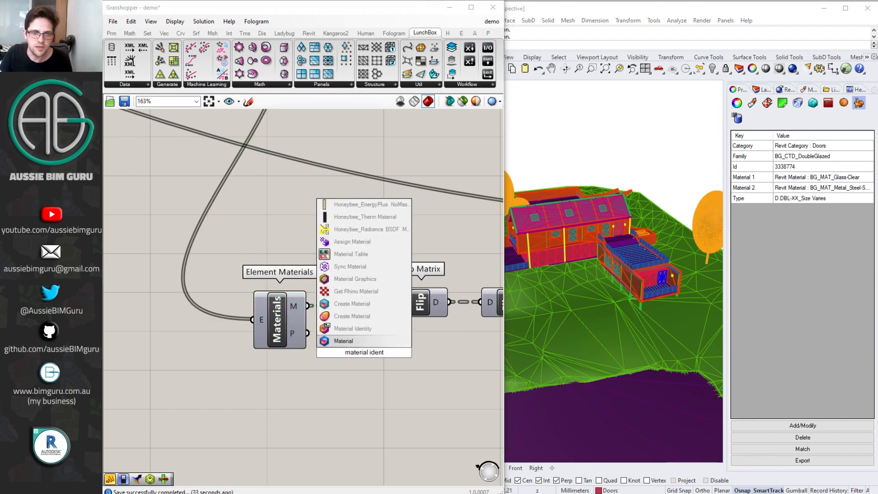
left_click(390, 339)
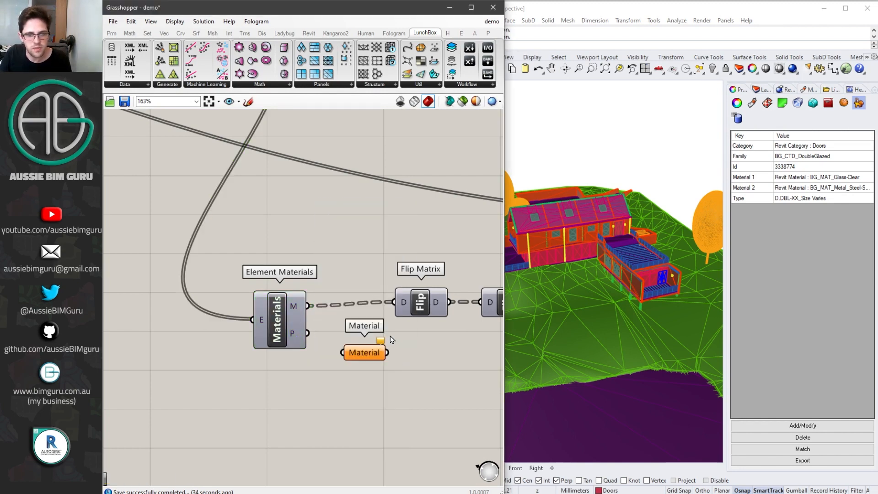
key("Delete")
Step: Add a Material Identity component between Element Materials and the first Flip Matrix
double_click(358, 358)
type("mater")
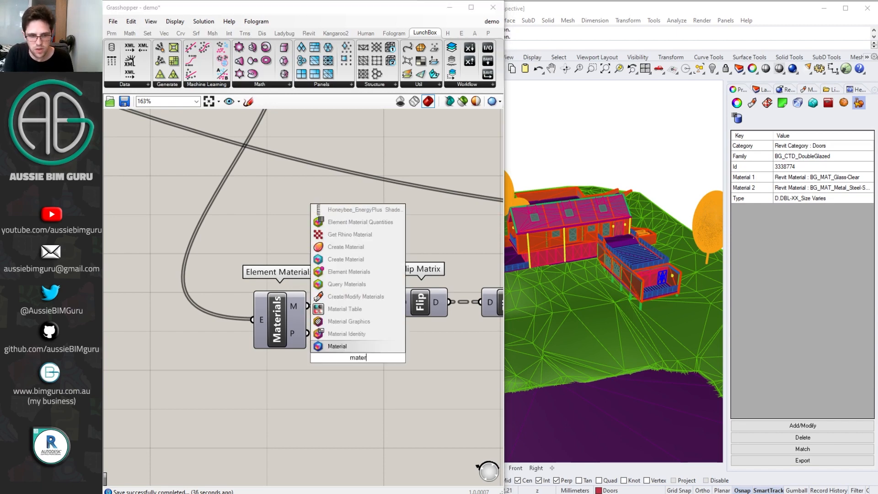
type("ial ident")
key("Return")
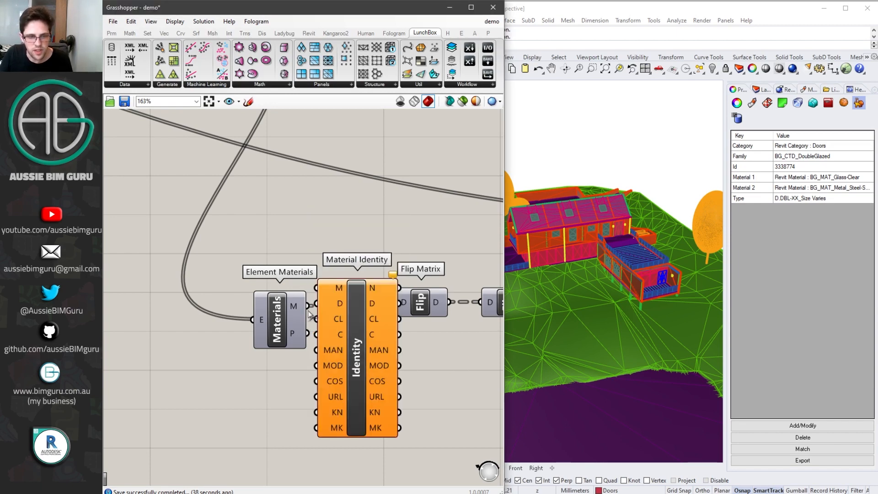
Step: Wire the Element Materials M output through Material Identity's M input and N output to the first Flip Matrix, and save the definition
left_click_drag(290, 333, 248, 329)
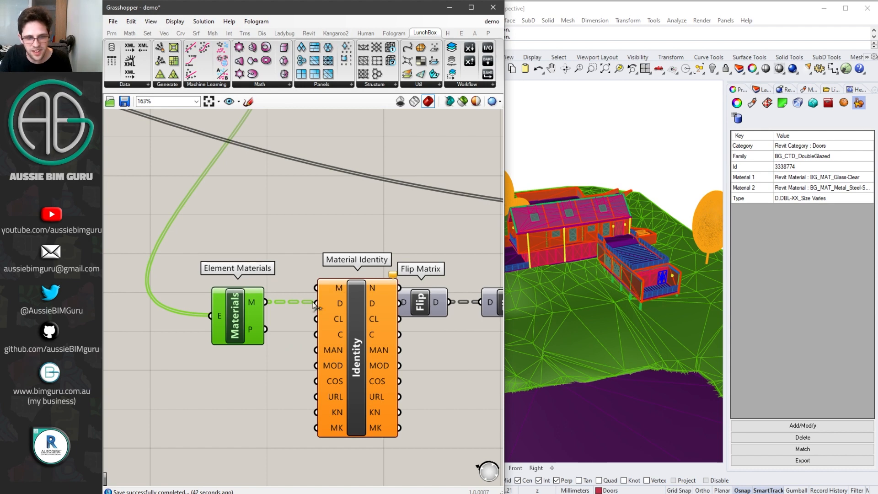
left_click_drag(266, 302, 316, 292)
left_click_drag(357, 306, 337, 331)
key("ctrl+s")
Step: Resend the materials with the 6. Add materials button and check the Material 1 value of the tiled deck floor
scroll(448, 243, "down", 7)
right_click_drag(158, 260, 420, 301)
scroll(376, 236, "up", 5)
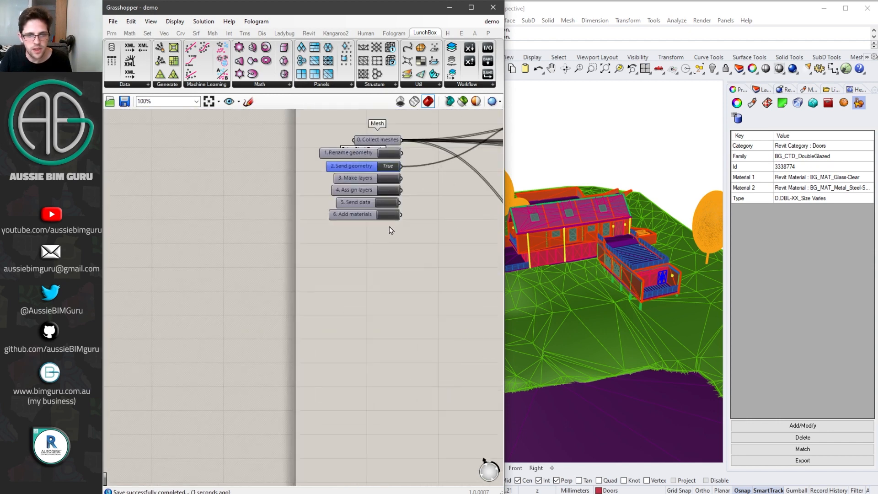
left_click(633, 142)
scroll(608, 237, "up", 3)
left_click(672, 279)
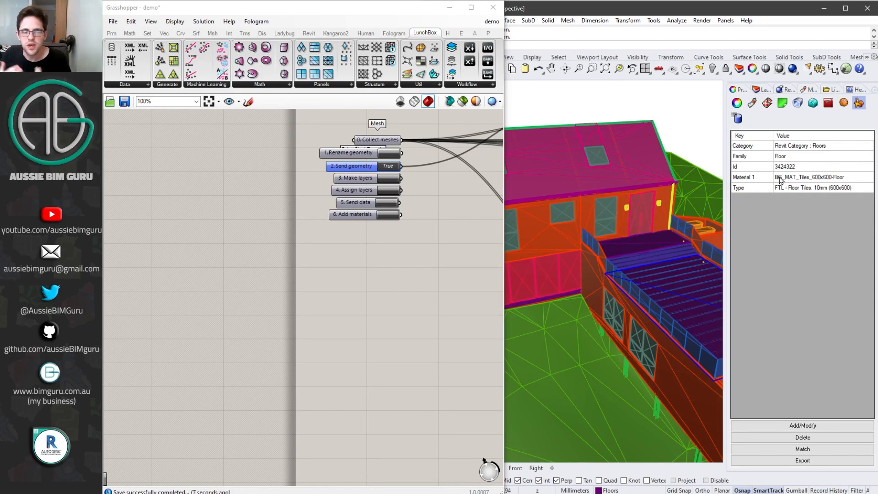
scroll(693, 188, "down", 5)
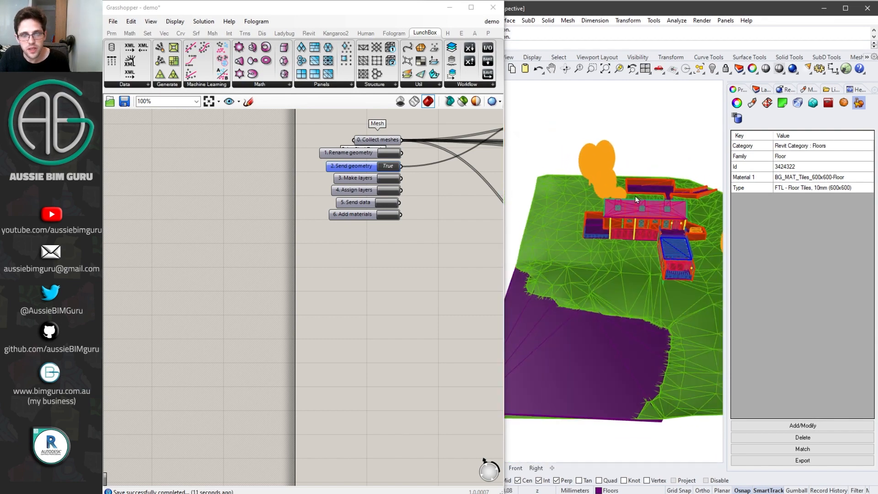
left_click(642, 128)
Step: Narrow the Grasshopper window and start a new Rhino model without saving the old one, with the Perspective viewport maximized
left_click(505, 114)
left_click_drag(505, 114, 415, 114)
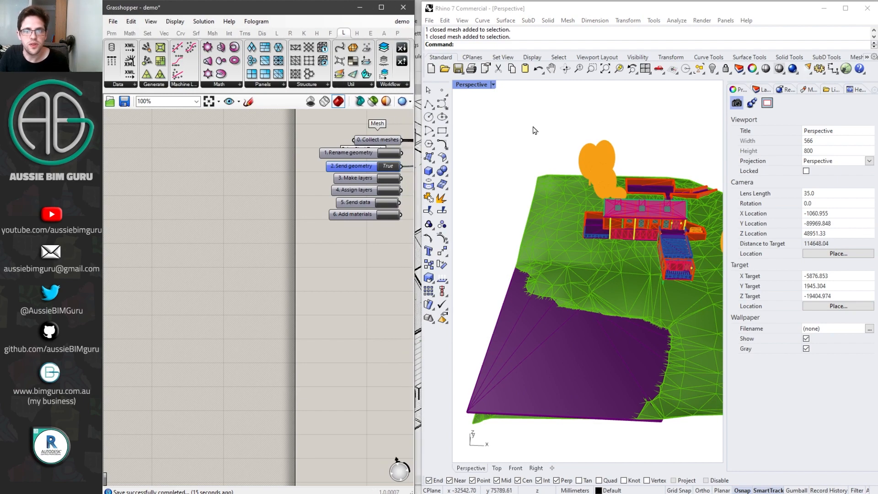
left_click(429, 21)
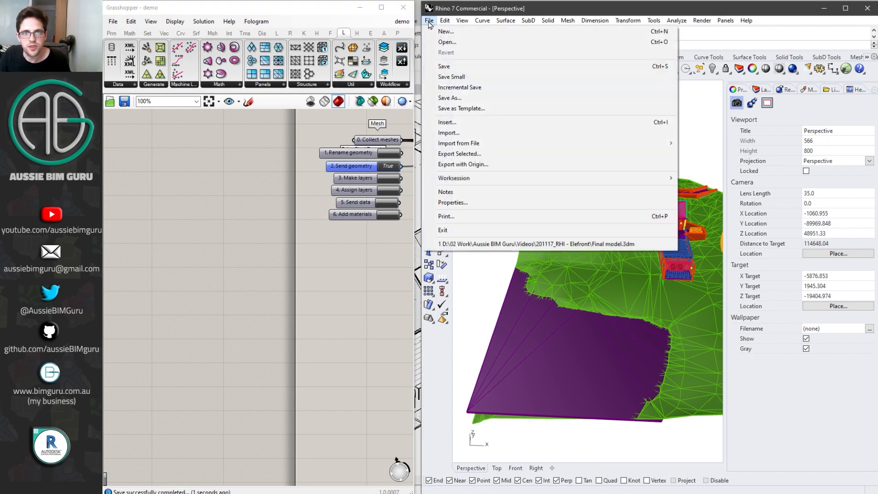
left_click(446, 31)
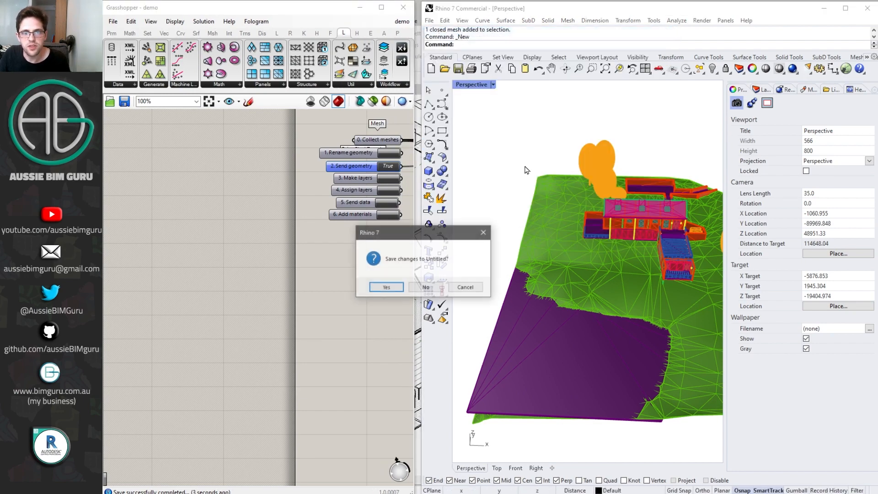
left_click(426, 286)
double_click(571, 155)
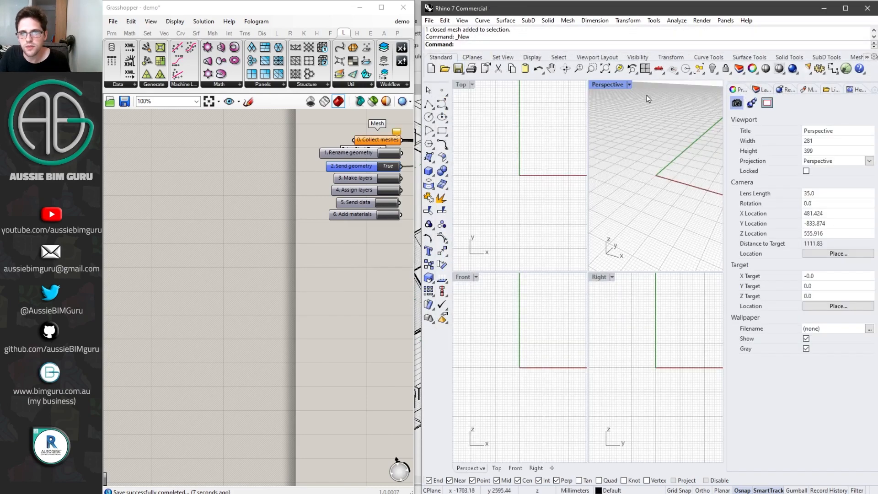
left_click(630, 85)
left_click(609, 94)
Step: Import the Revit model from FBX export.fbx into the new Rhino file
left_click(429, 20)
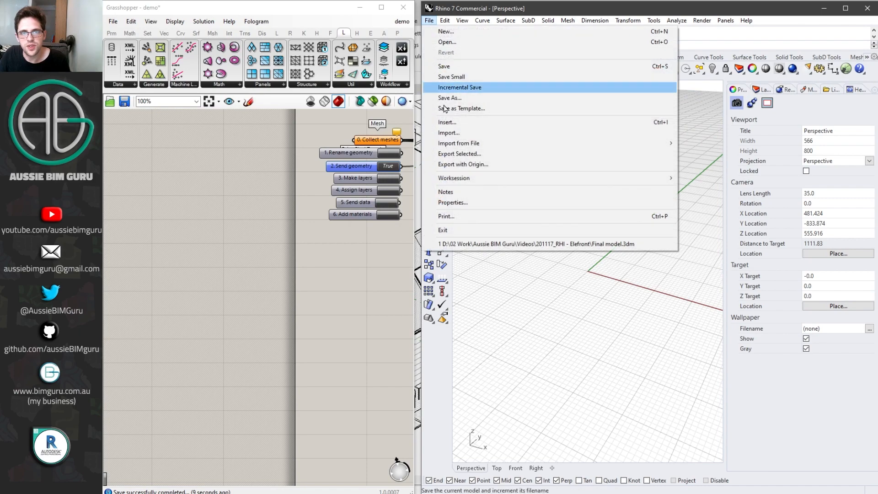
left_click(447, 132)
double_click(687, 109)
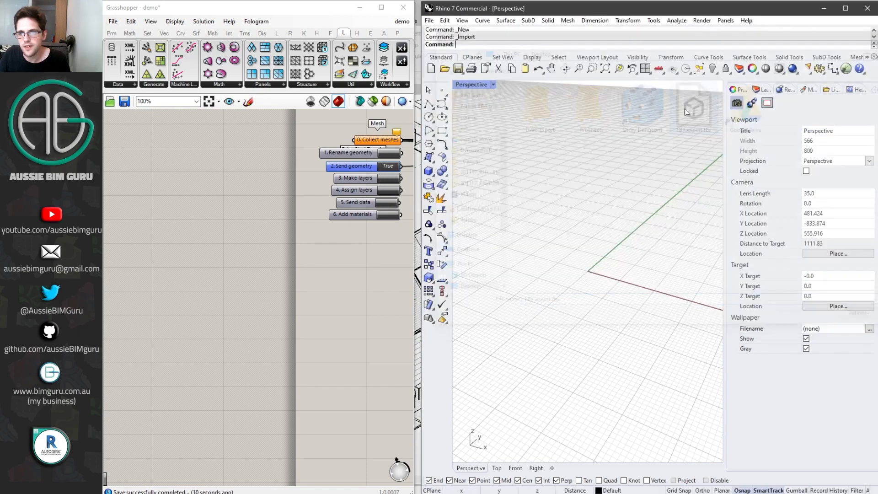
left_click(423, 307)
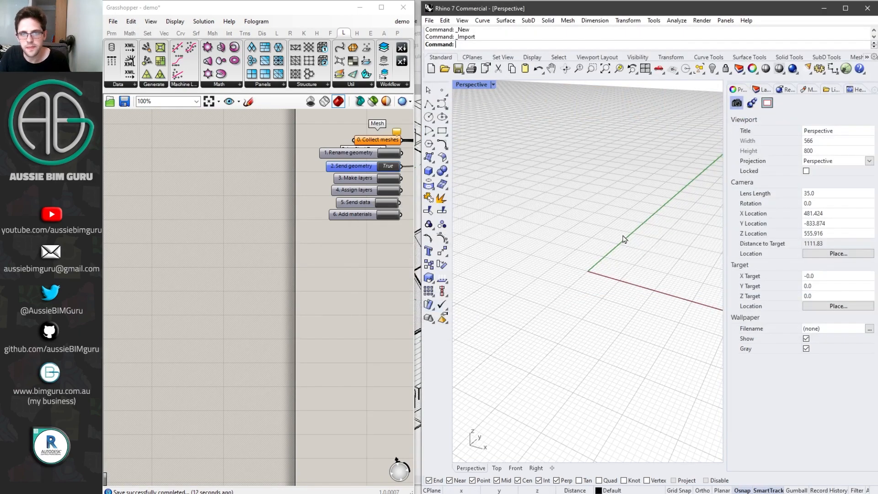
left_click(386, 291)
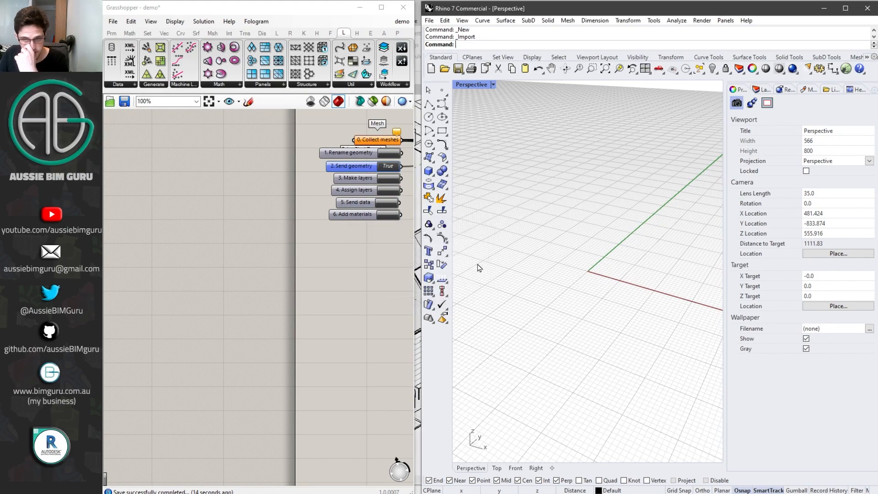
Step: Show the layer list, set the Perspective viewport to Shaded display and deselect the imported meshes
left_click(763, 90)
scroll(612, 219, "down", 5)
left_click(493, 84)
left_click(480, 131)
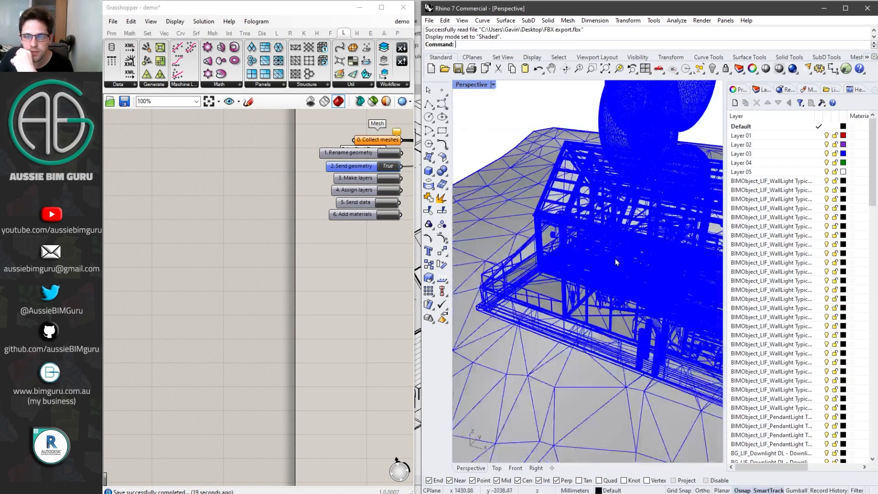
key("Escape")
Step: Reference all the imported meshes in the 0. Collect meshes parameter as multiple meshes
right_click_drag(347, 256, 247, 292)
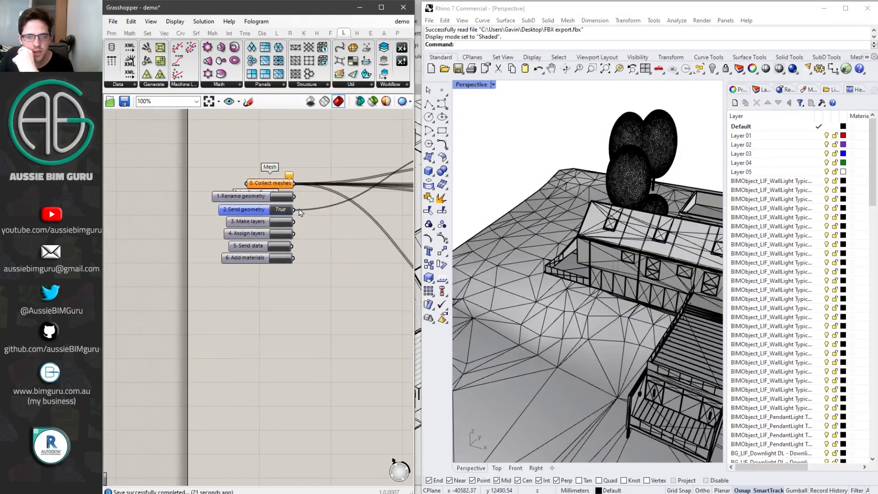
scroll(582, 157, "down", 5)
right_click(266, 182)
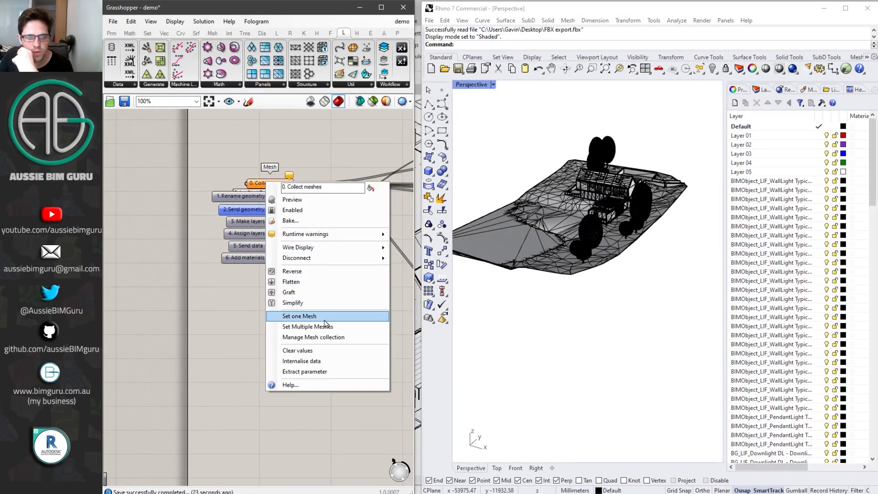
left_click(315, 326)
left_click_drag(671, 323, 521, 154)
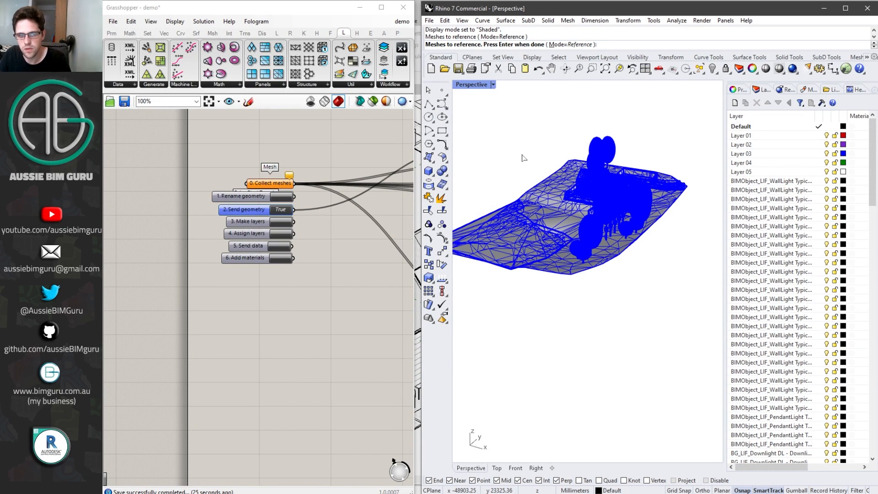
key("Return")
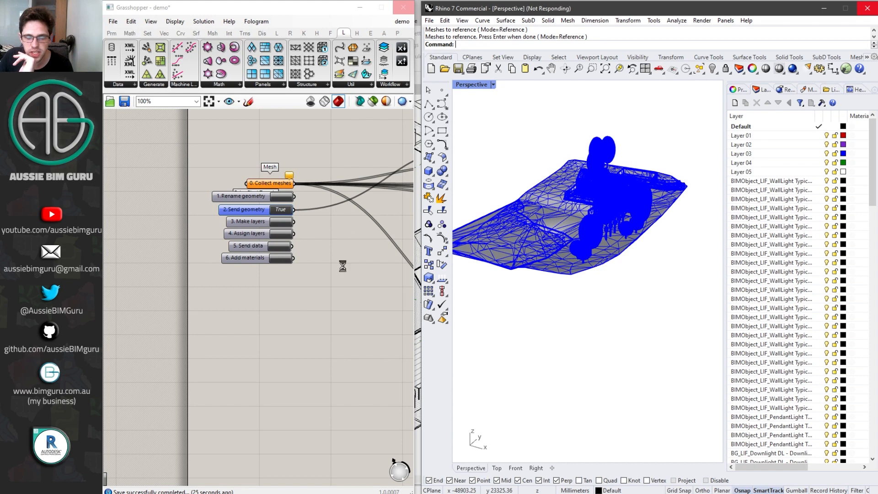
Step: Delete every Rhino layer except Default, from Layer 01 through the last imported layer
left_click(767, 136)
scroll(776, 137, "down", 10)
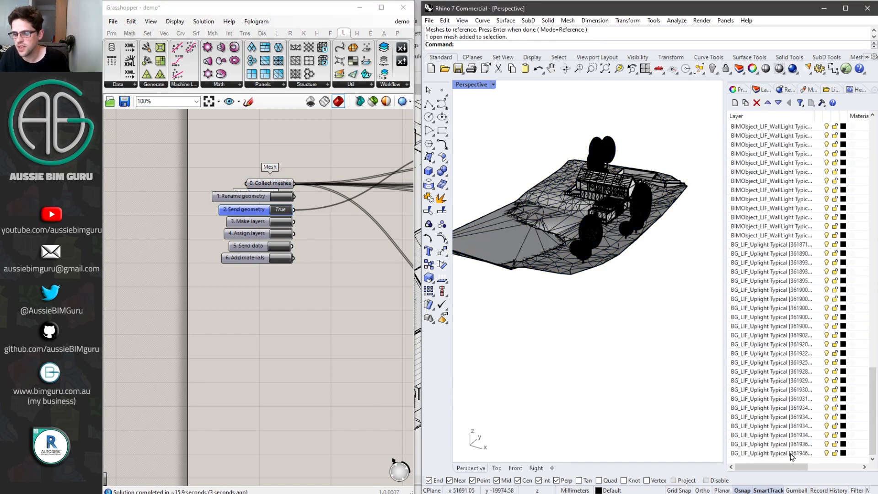
left_click(792, 453, "shift")
right_click(792, 453)
left_click(787, 328)
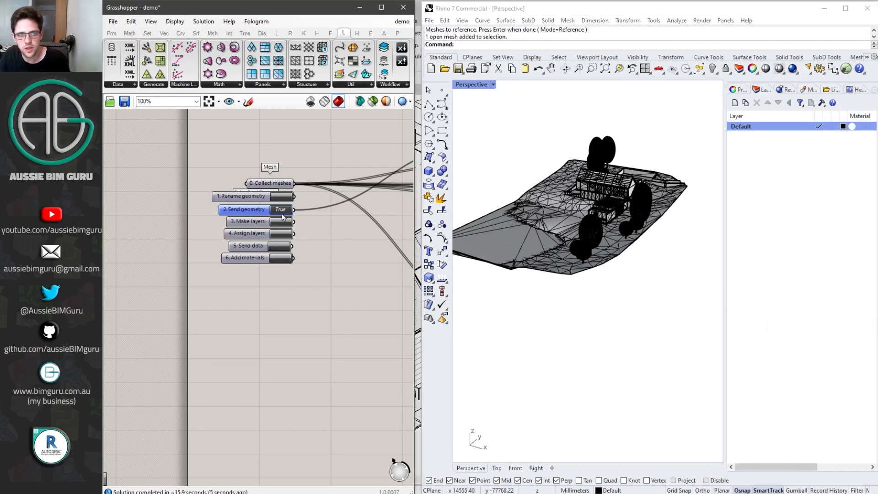
Step: Switch 2. Send geometry off and on again, and run 3. Make layers and 4. Assign layers to sort the meshes by category
scroll(291, 211, "up", 5)
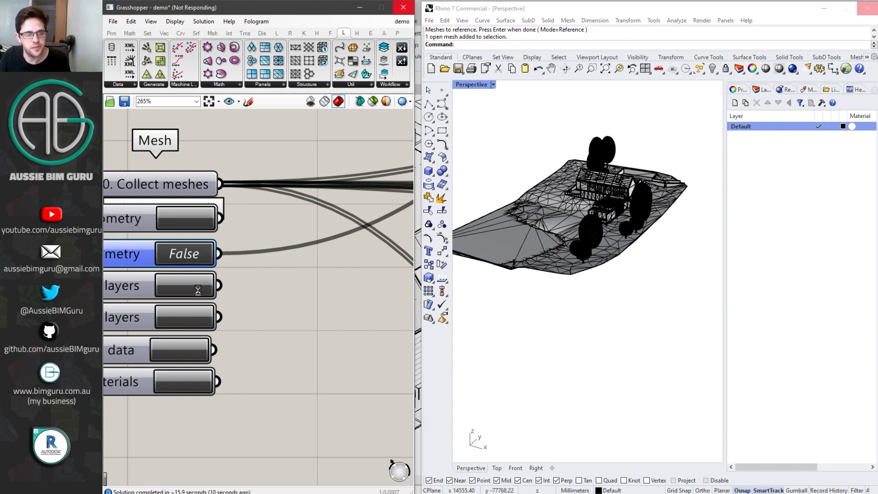
left_click(190, 287)
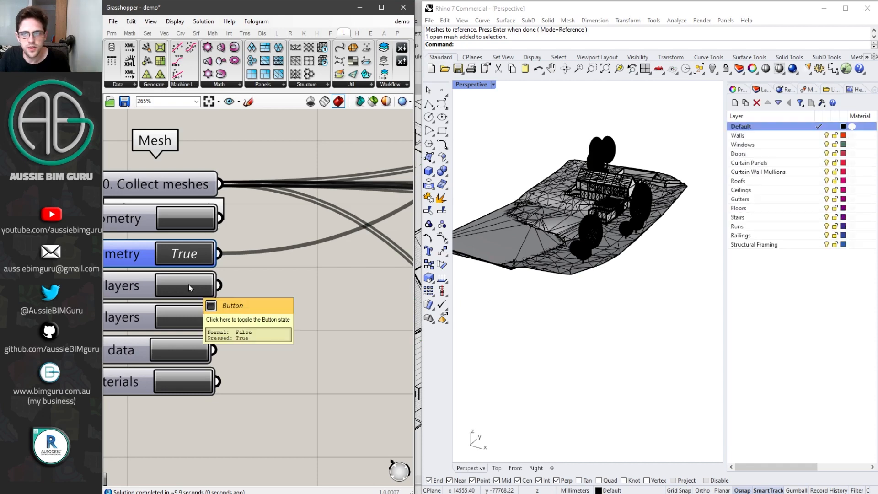
left_click(191, 317)
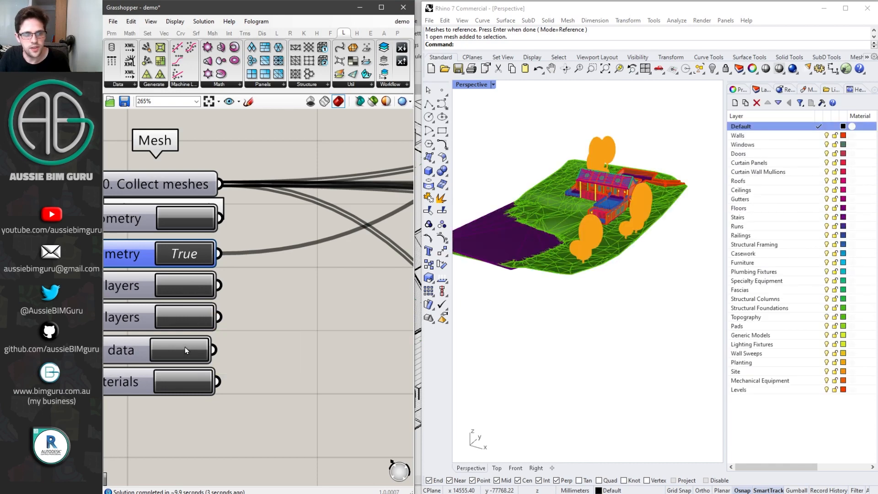
Step: Examine the topography mesh's object properties and attribute user text
left_click(608, 339)
left_click(546, 196)
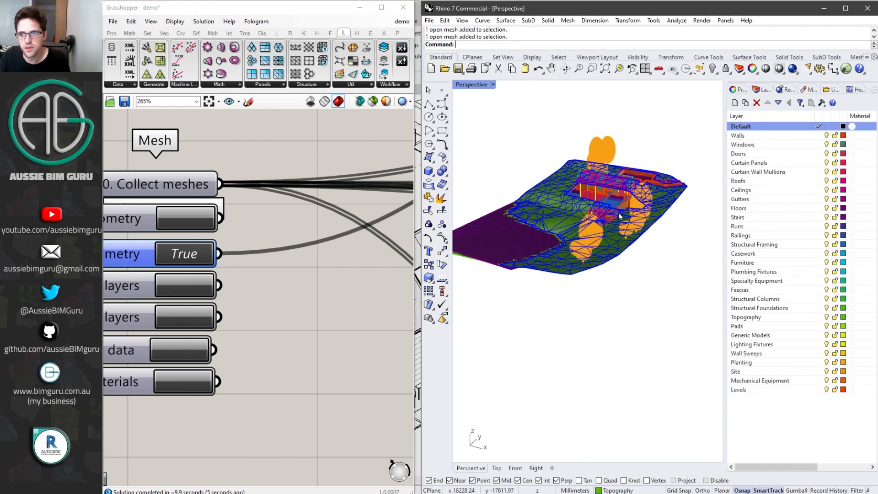
scroll(618, 211, "up", 5)
left_click(737, 89)
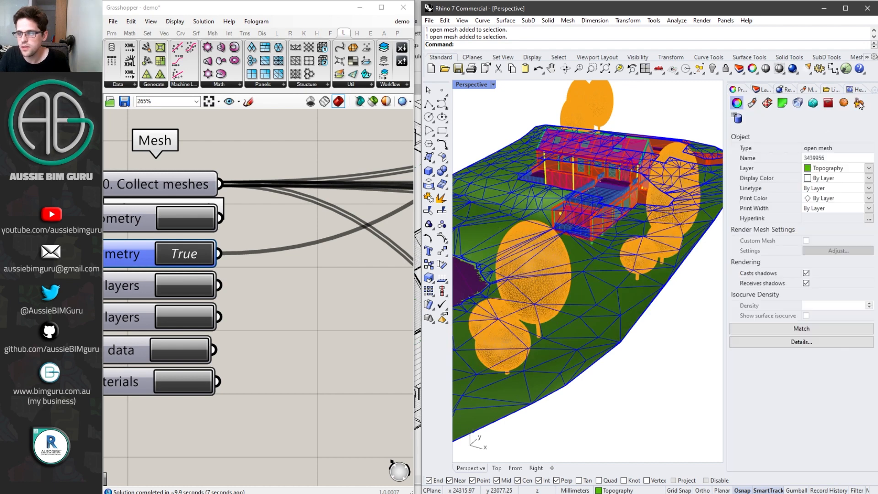
left_click(859, 103)
left_click(584, 111)
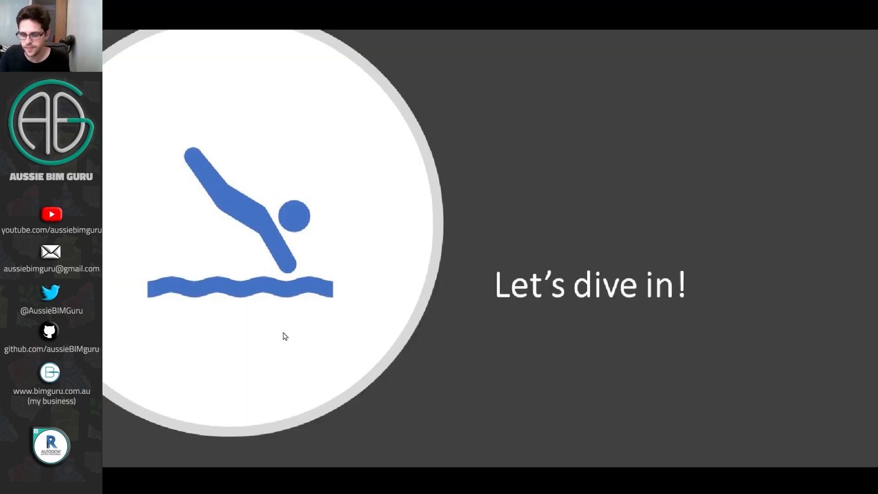
left_click(289, 336)
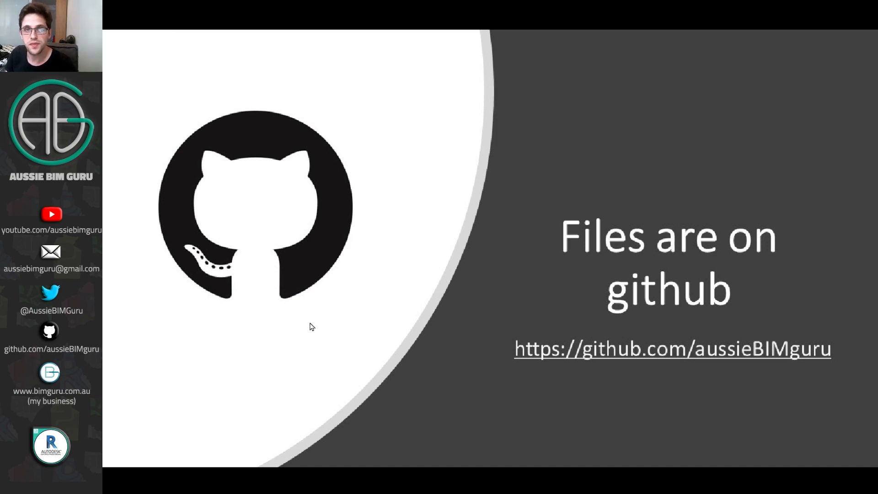
left_click(312, 327)
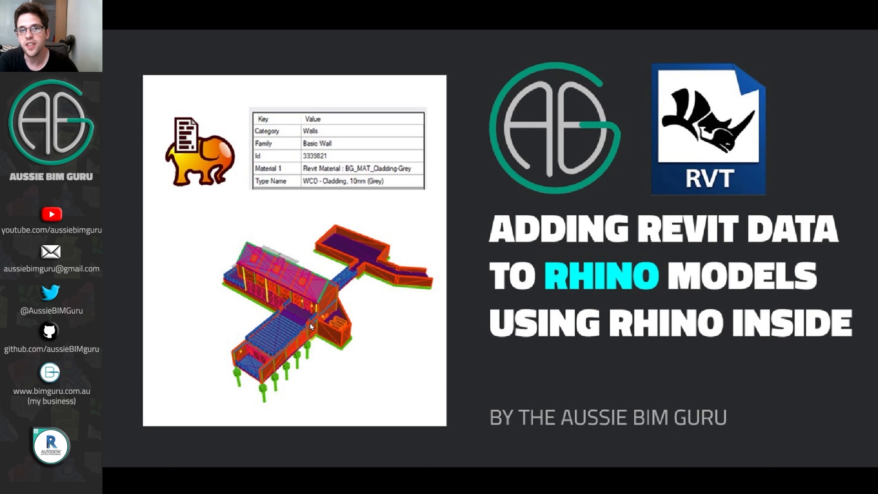